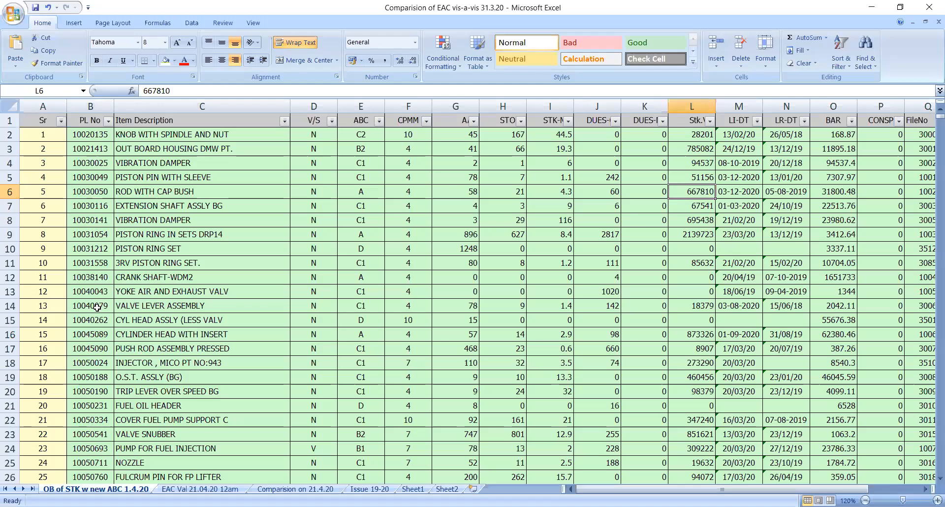
Sort the opening stock table by PL No in descending order and restore it to ascending order.
left_click(92, 120)
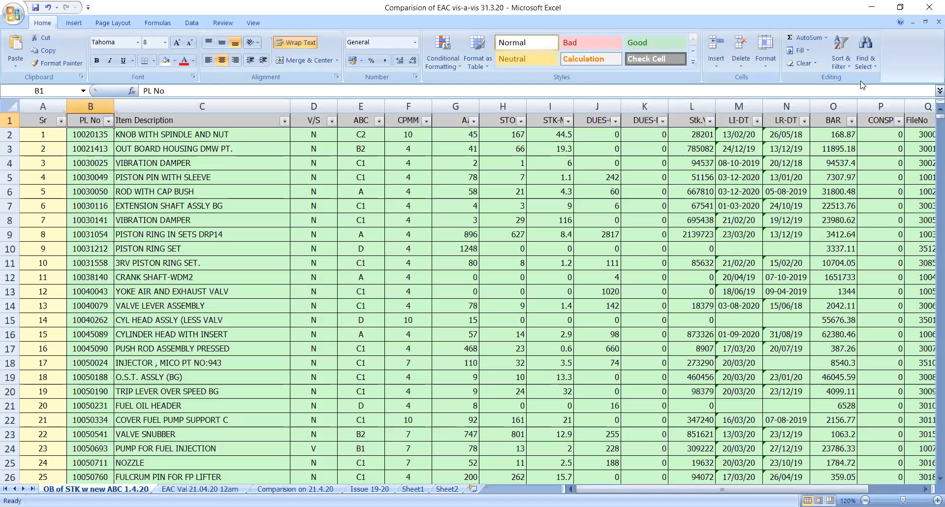
left_click(841, 55)
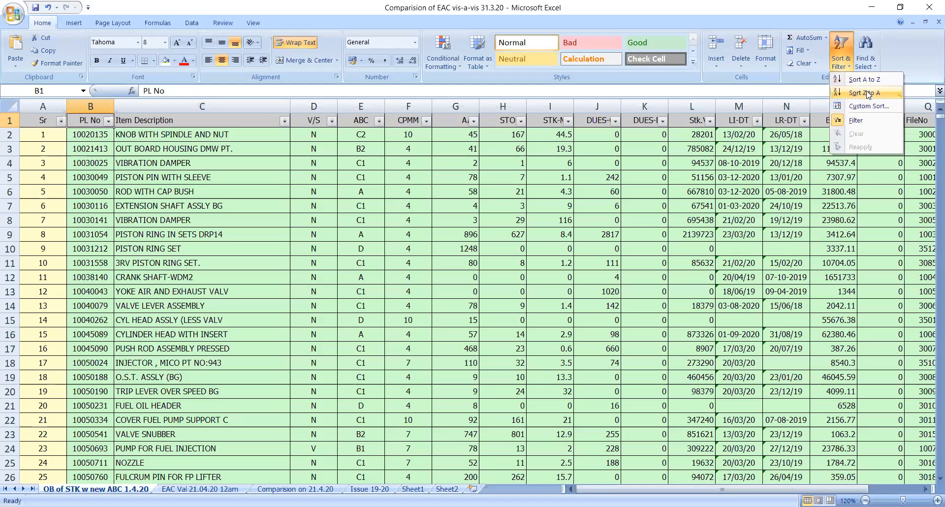
left_click(868, 94)
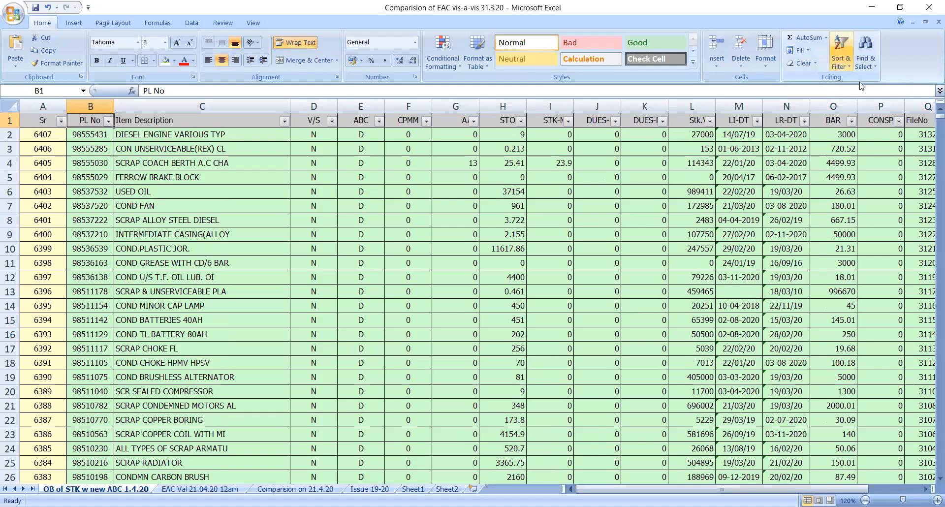
left_click(841, 54)
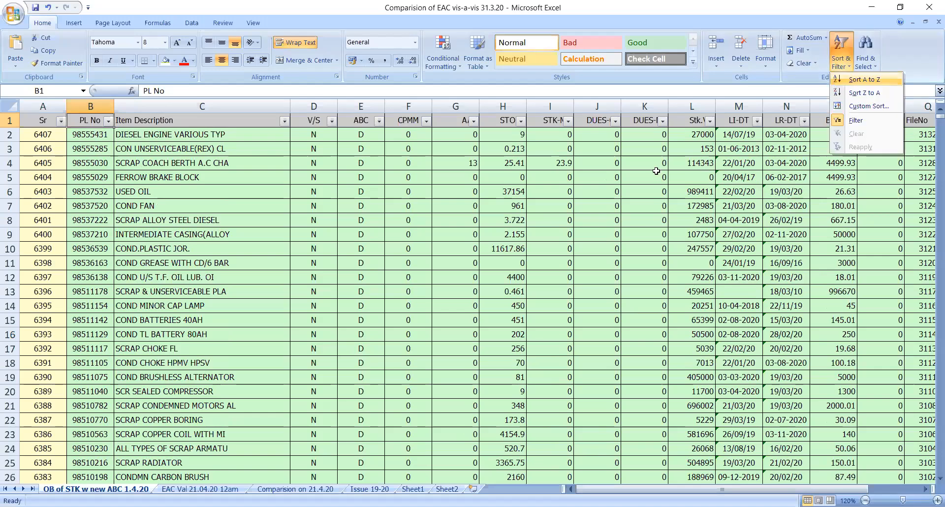
left_click(866, 81)
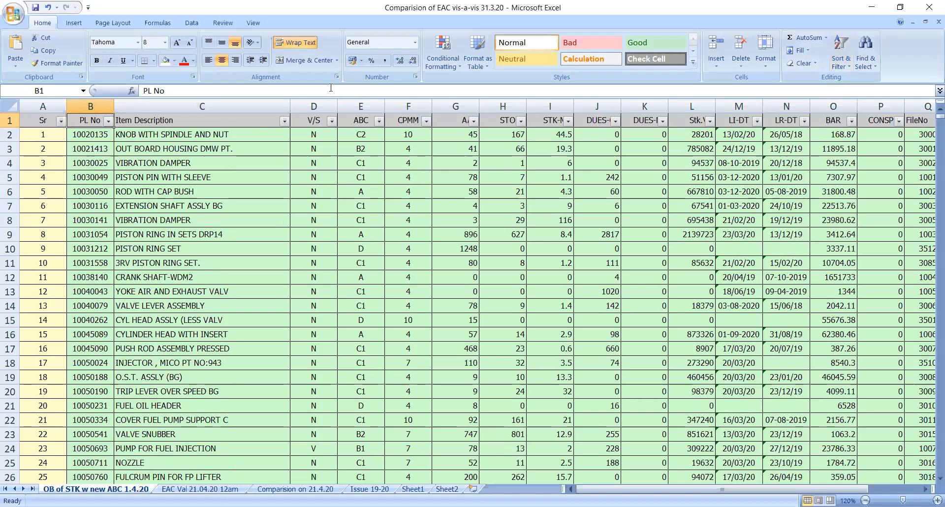
Compare the PL No entries on the EAC Val 21.04.20 12am sheet with those on OB of STK w new ABC 1.4.20.
key("ctrl+Page_Down")
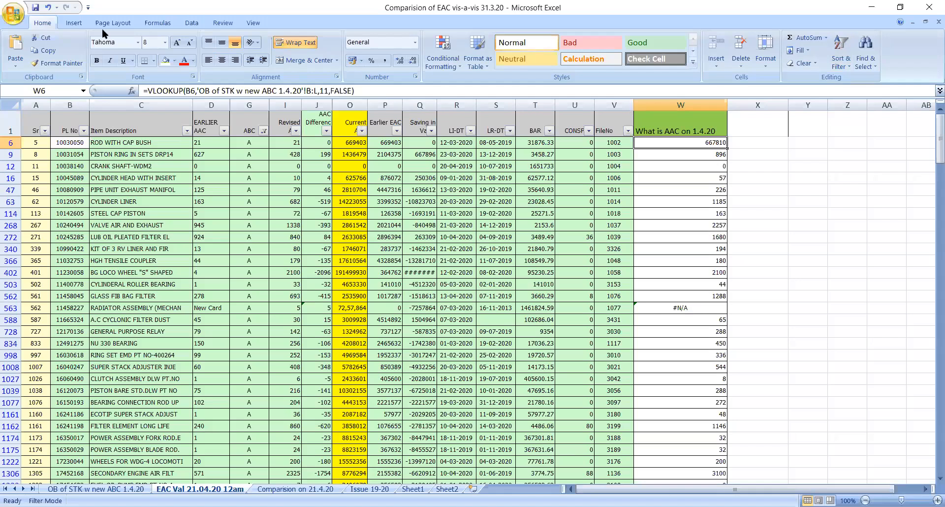
left_click(79, 142)
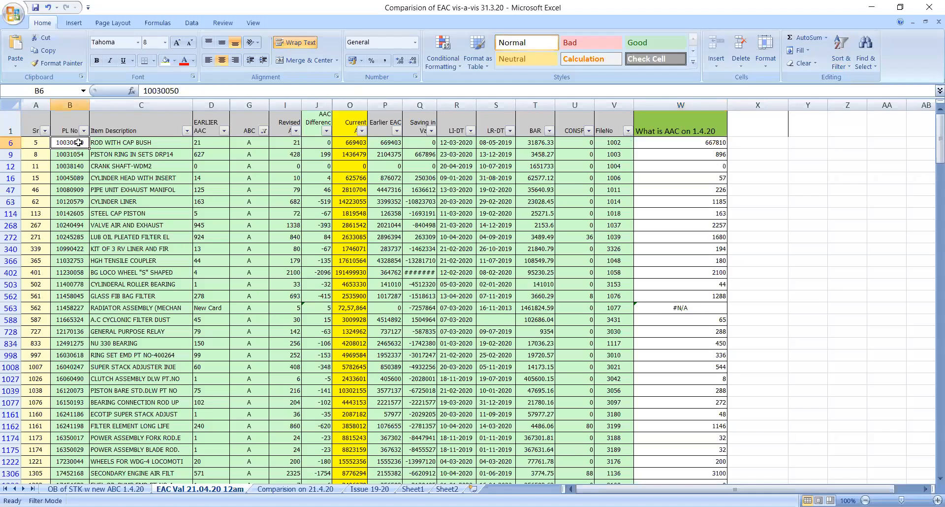
left_click(97, 489)
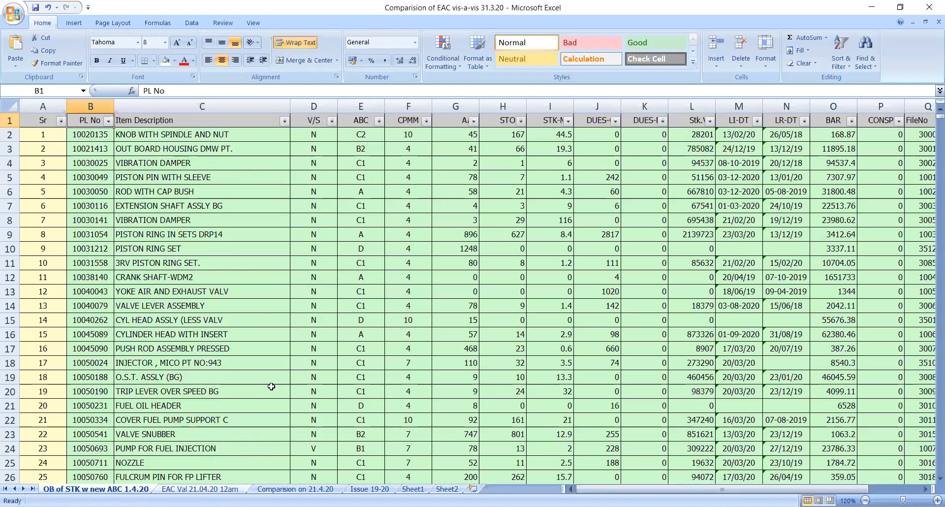
Review the VLOOKUP function arguments of cell W6 on the EAC Val 21.04.20 12am sheet.
key("ctrl+Page_Down")
left_click(661, 142)
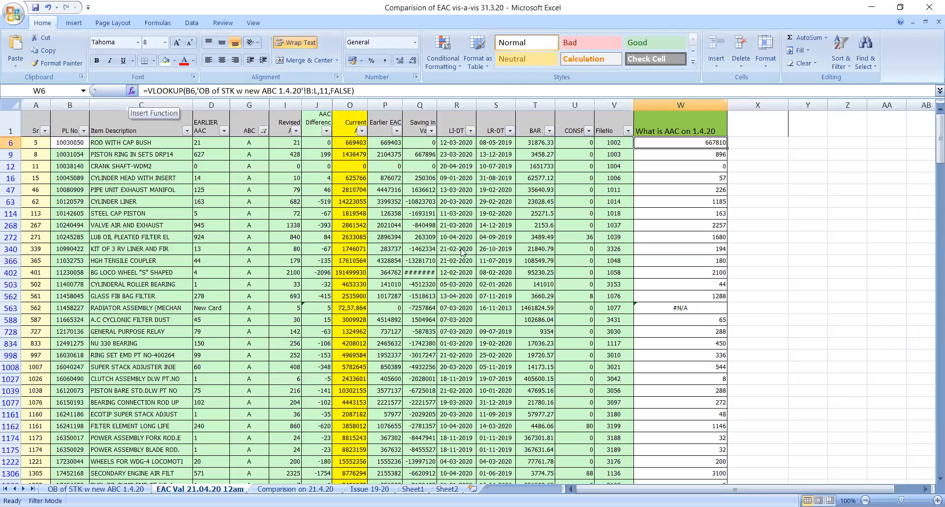
key("shift+F3")
left_click_drag(574, 156, 625, 43)
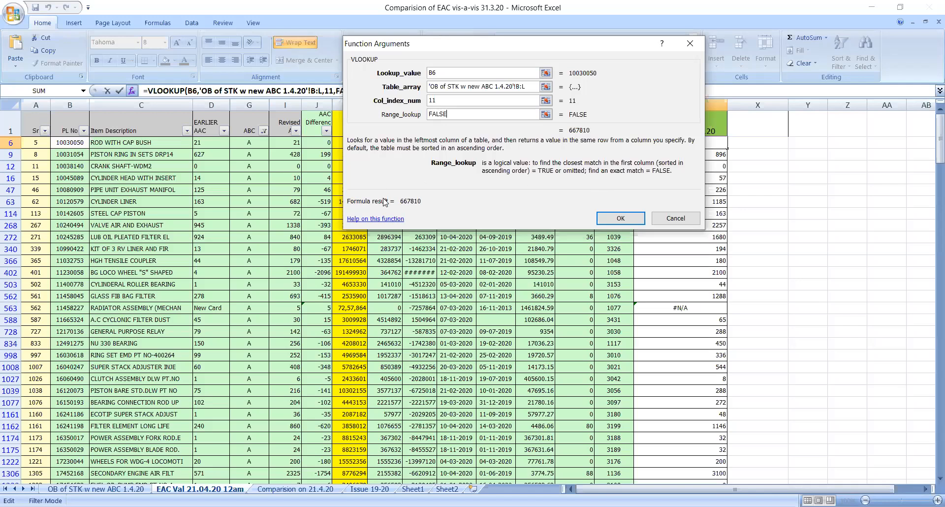
left_click(386, 222)
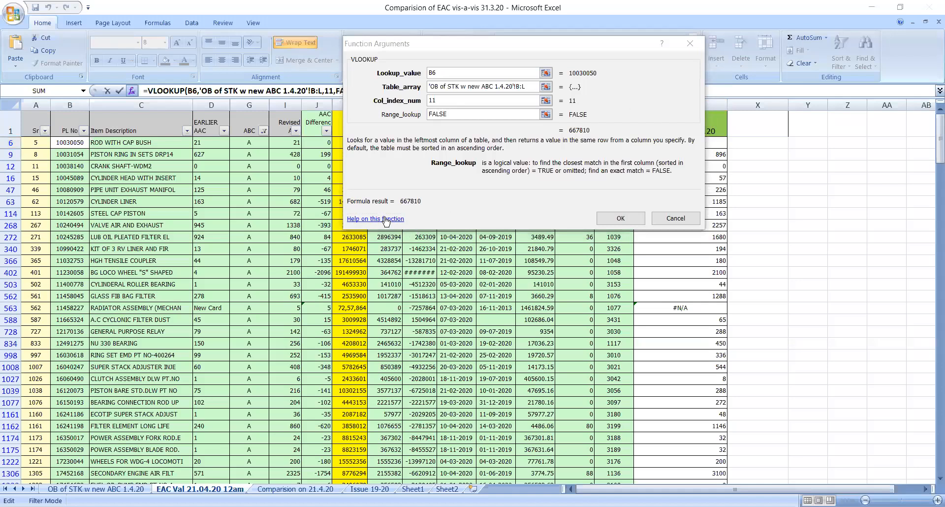
left_click(390, 220)
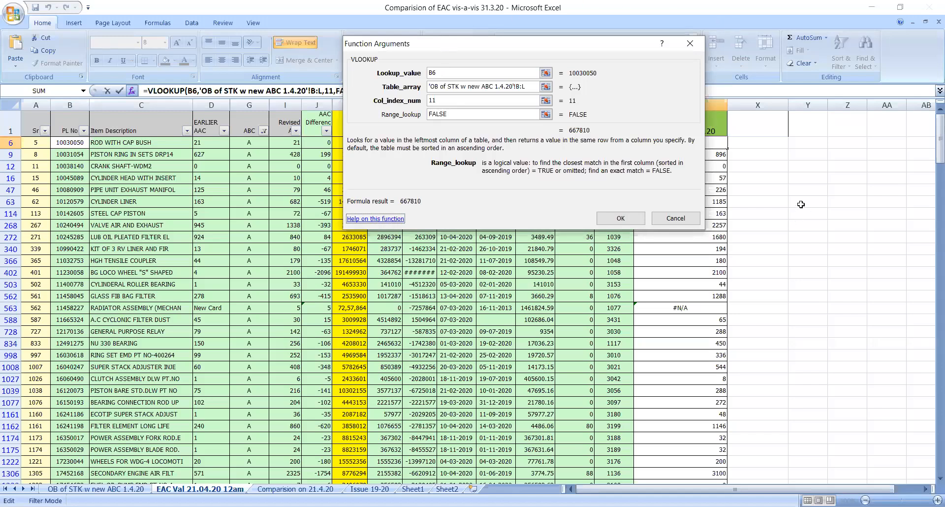
key("Return")
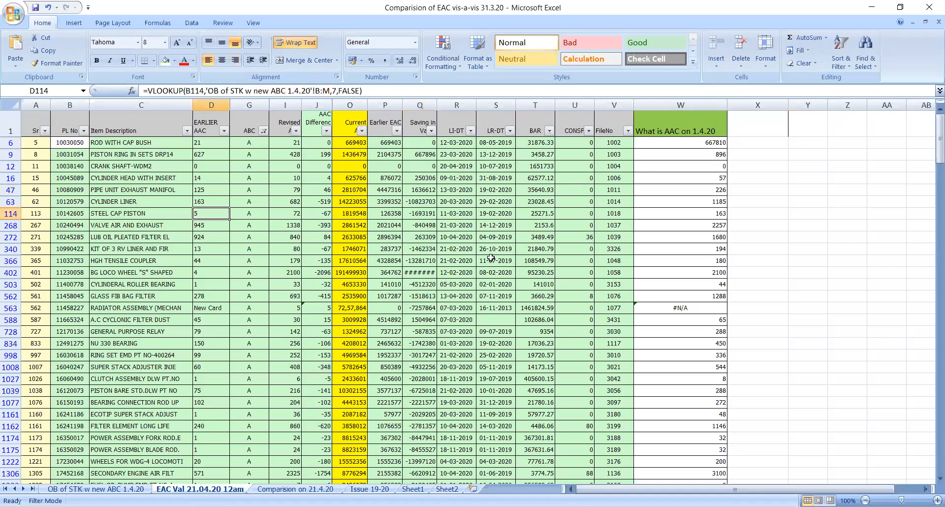
Look over the group totals and ratio columns on the Comparision on 21.4.20 sheet.
left_click(520, 285)
key("Right")
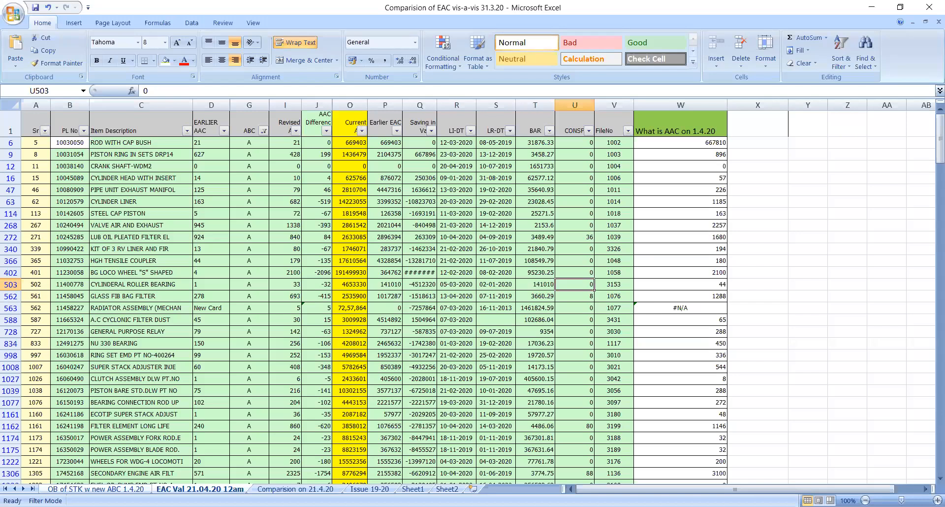
left_click(329, 490)
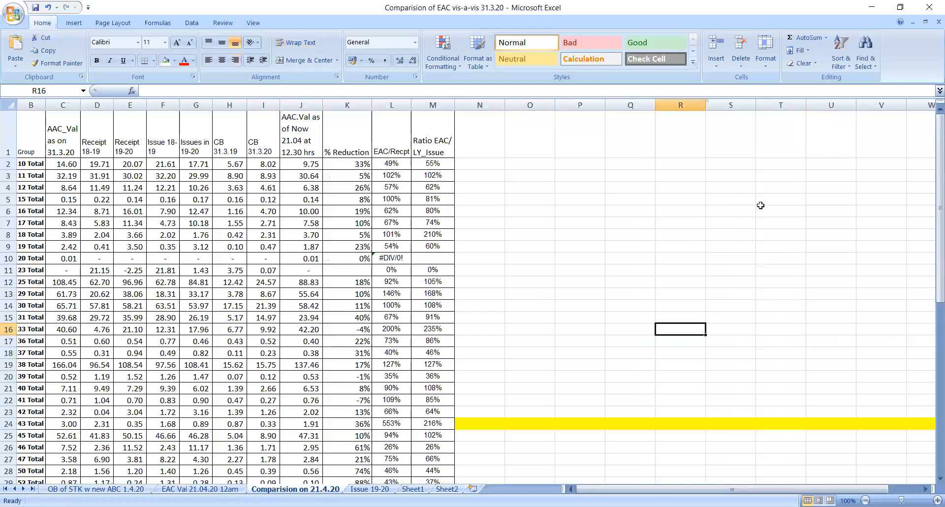
scroll(775, 198, "down", 1)
scroll(931, 113, "up", 1)
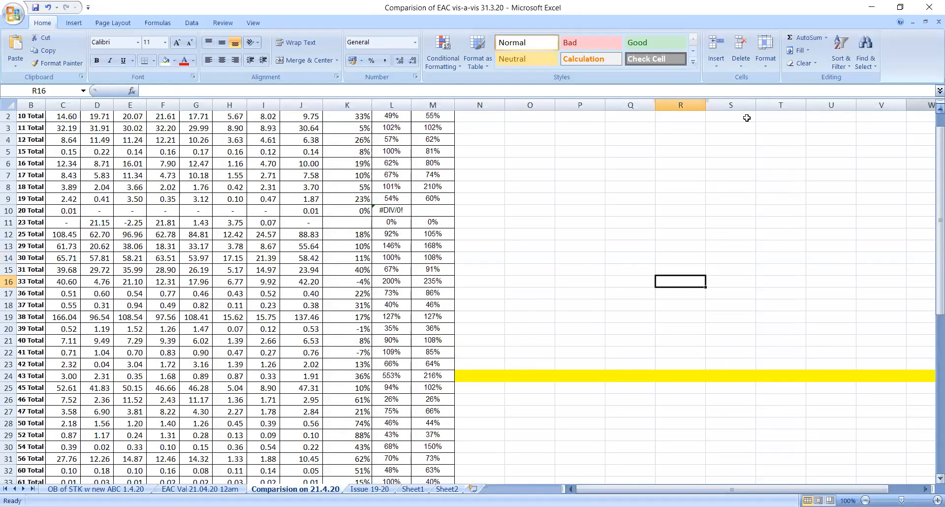
scroll(305, 388, "up", 1)
left_click(526, 199)
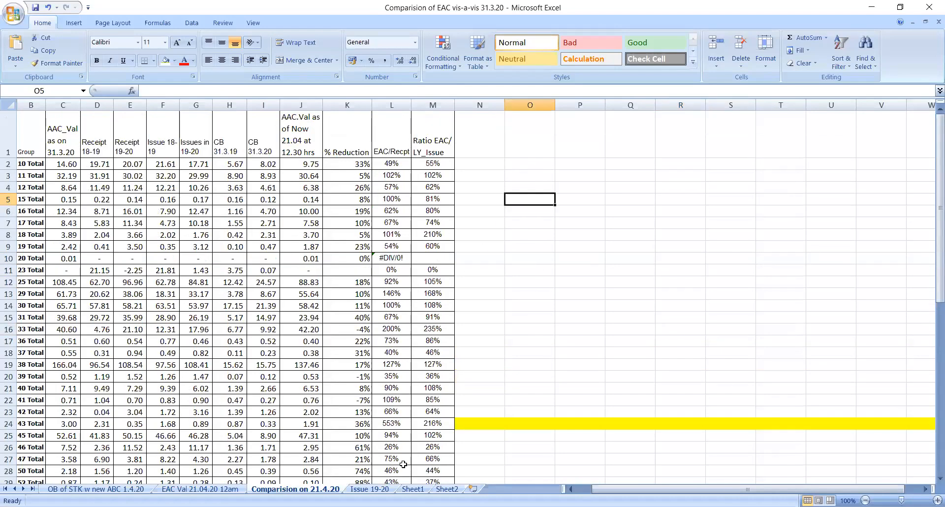
Examine the Revised AAC, AAC Difference and BAR columns on the EAC Val 21.04.20 12am sheet.
key("ctrl+Page_Up")
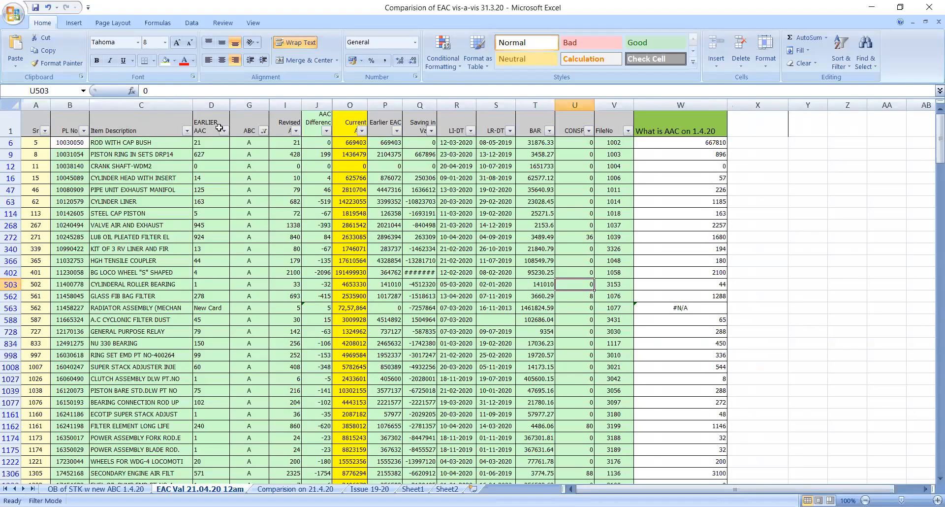
left_click(290, 120)
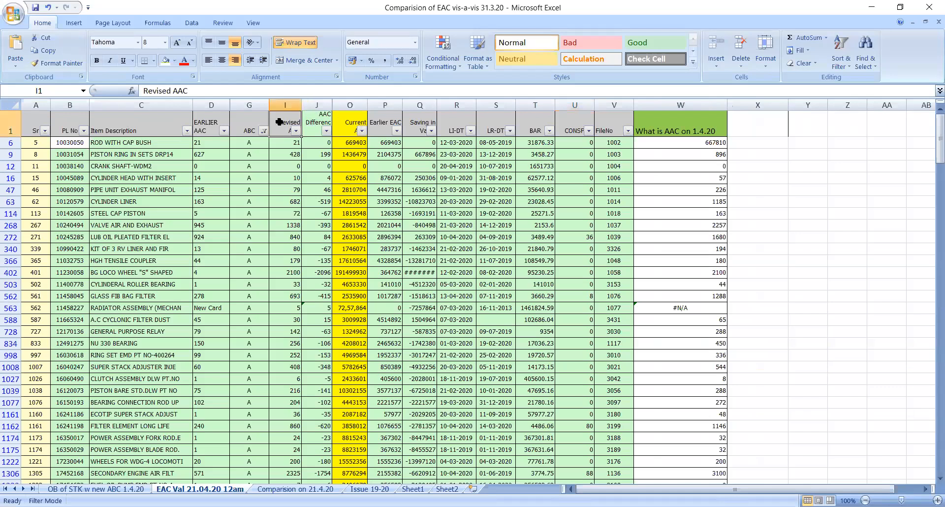
left_click(291, 143)
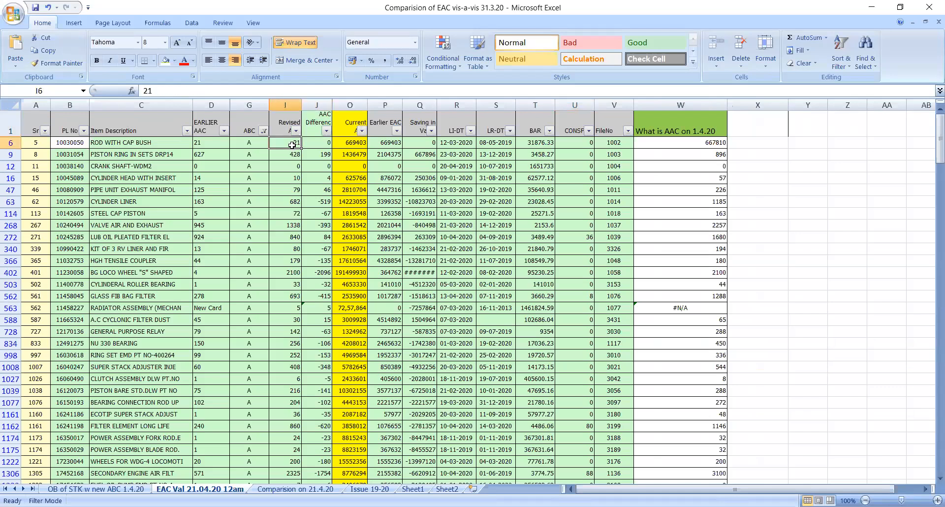
left_click(319, 124)
left_click(327, 157)
left_click(294, 166)
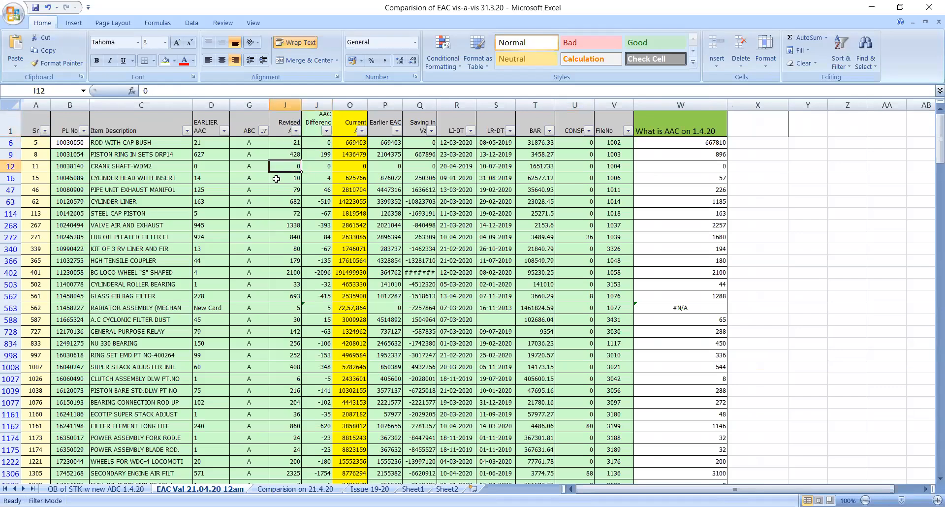
left_click(293, 154)
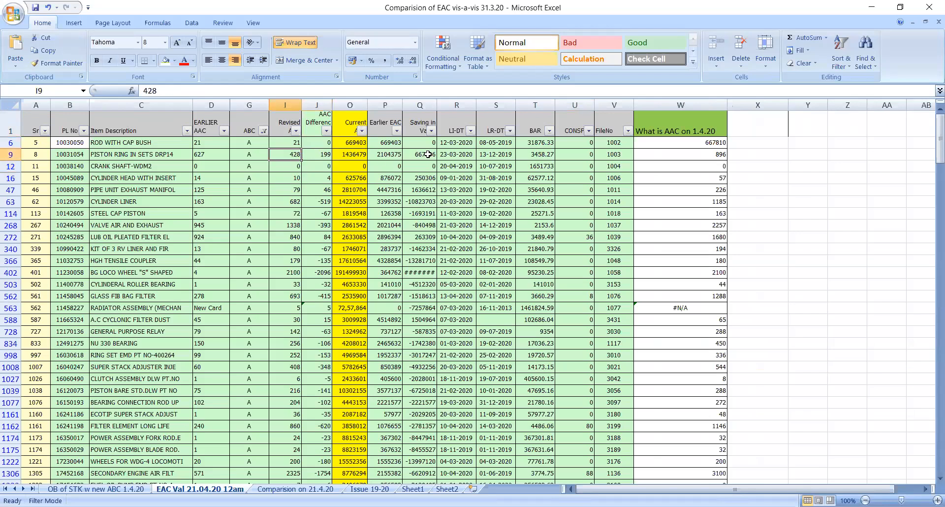
left_click(535, 166)
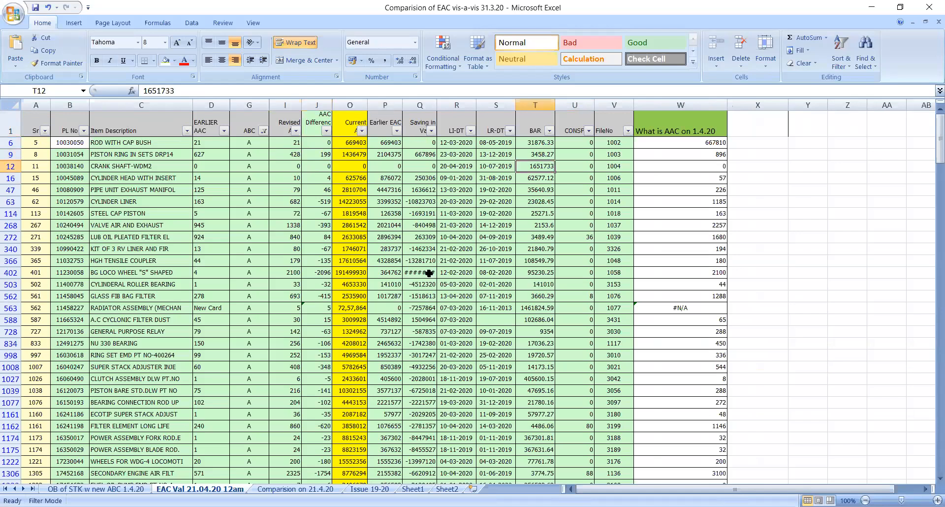
scroll(345, 475, "down", 1)
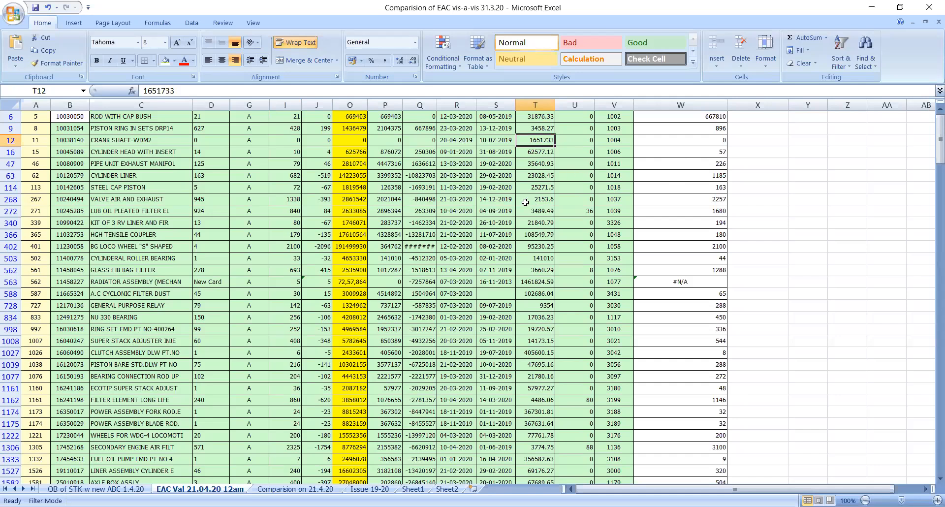
scroll(150, 476, "up", 1)
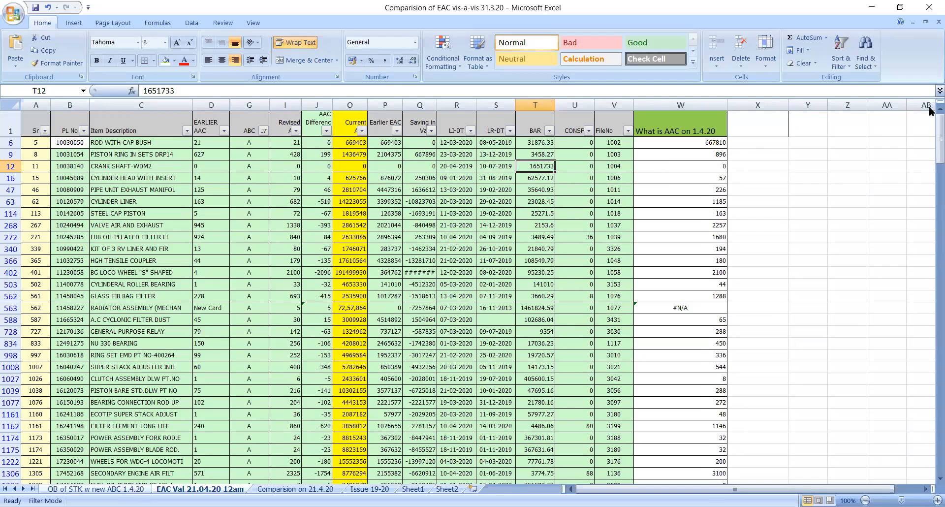
Insert a narrow column before V/S on the OB of STK w new ABC 1.4.20 sheet and head it Group.
key("ctrl+Page_Up")
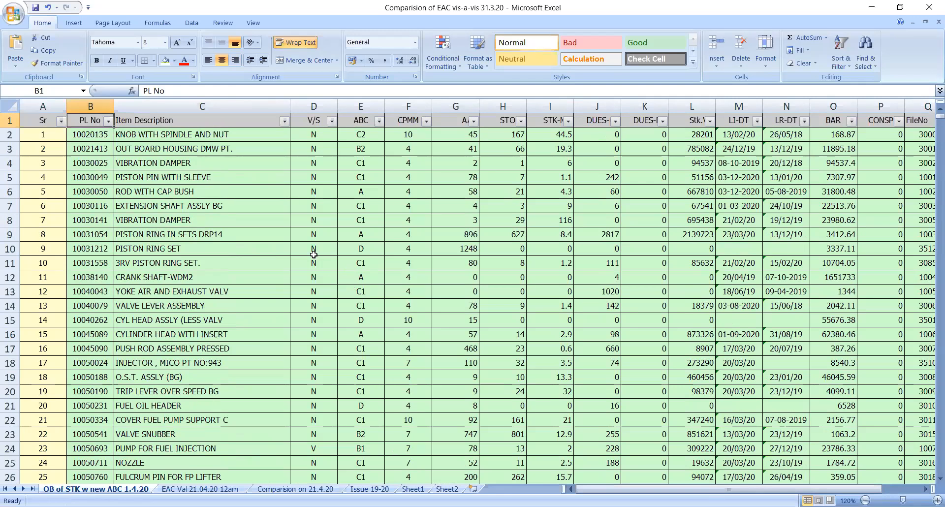
left_click(319, 104)
right_click(319, 104)
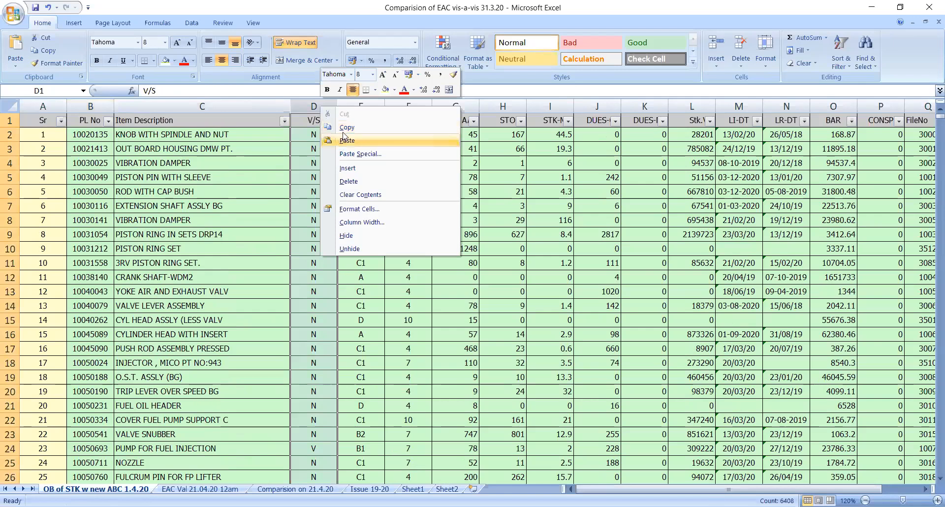
left_click(348, 168)
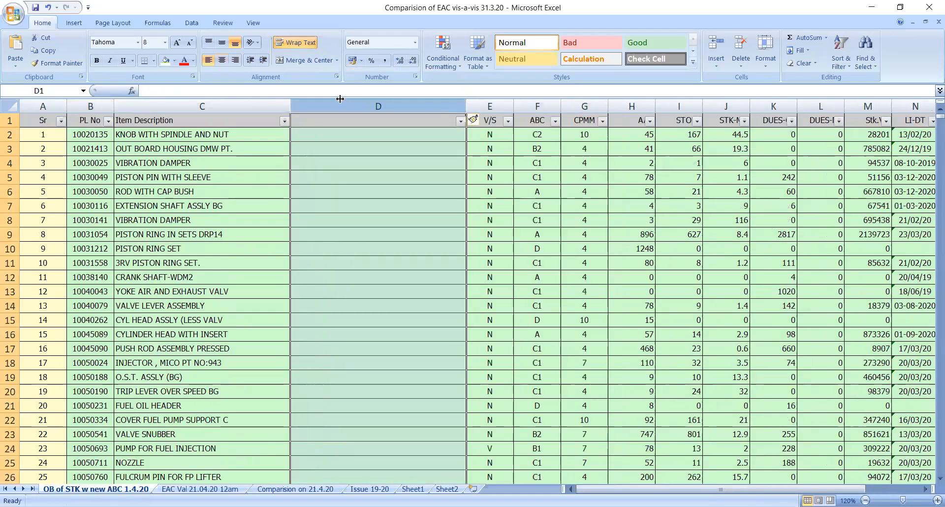
left_click_drag(466, 106, 450, 106)
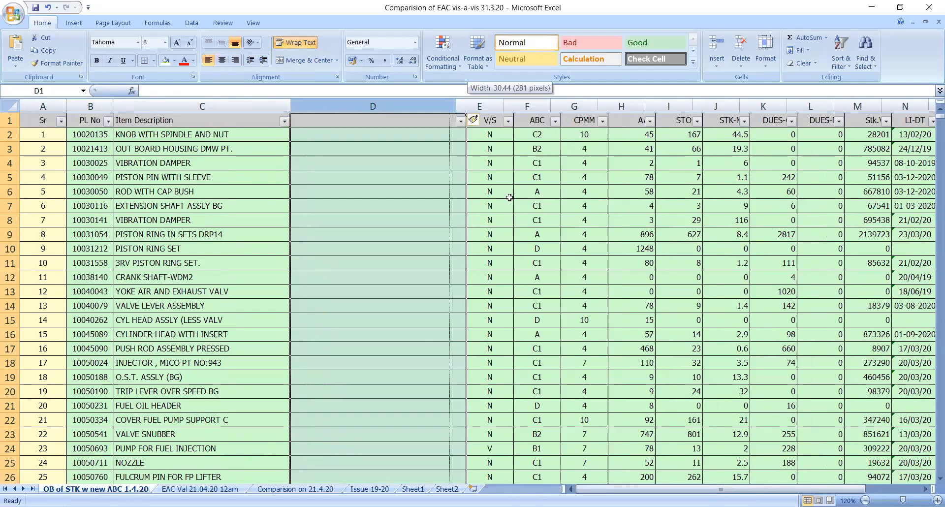
left_click_drag(449, 105, 336, 106)
type("Gr")
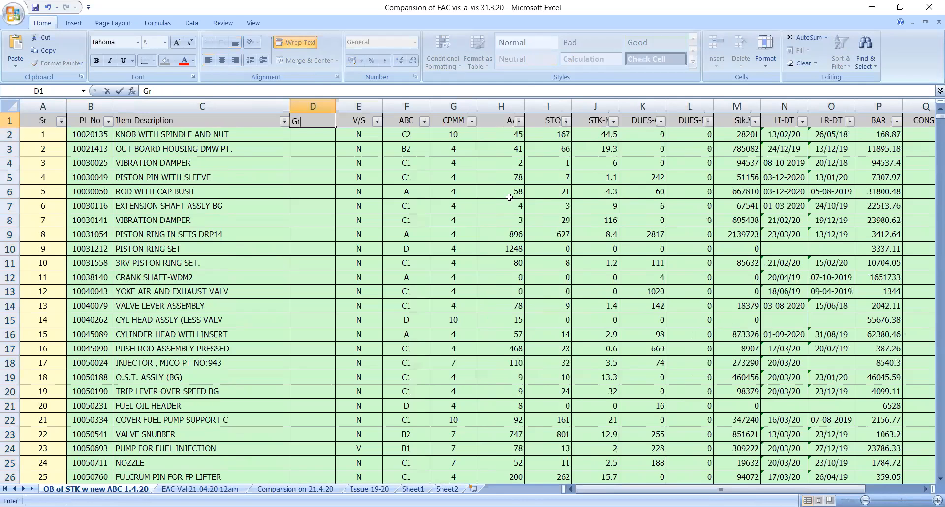
type("oup")
key("Return")
Enter the formula =LEFT(B2,2) in D2 to extract the first two digits of the PL No.
type("=")
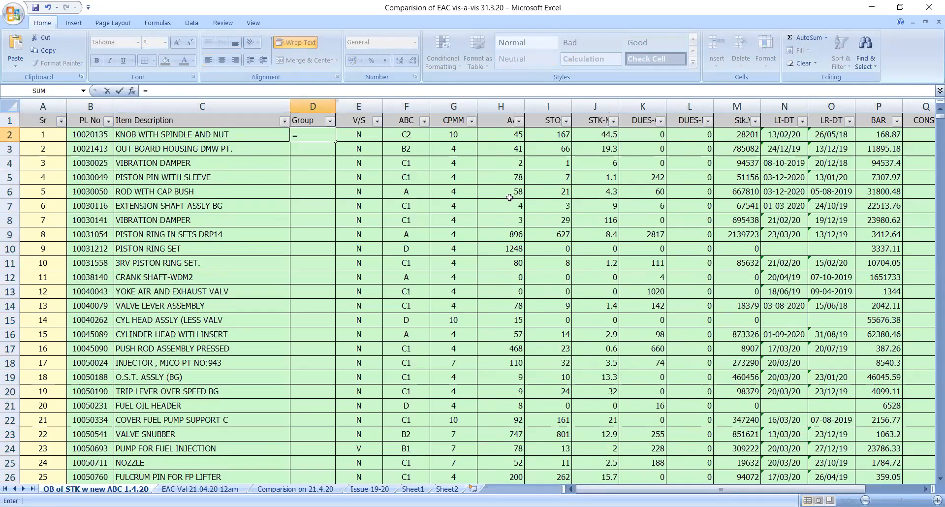
type("left")
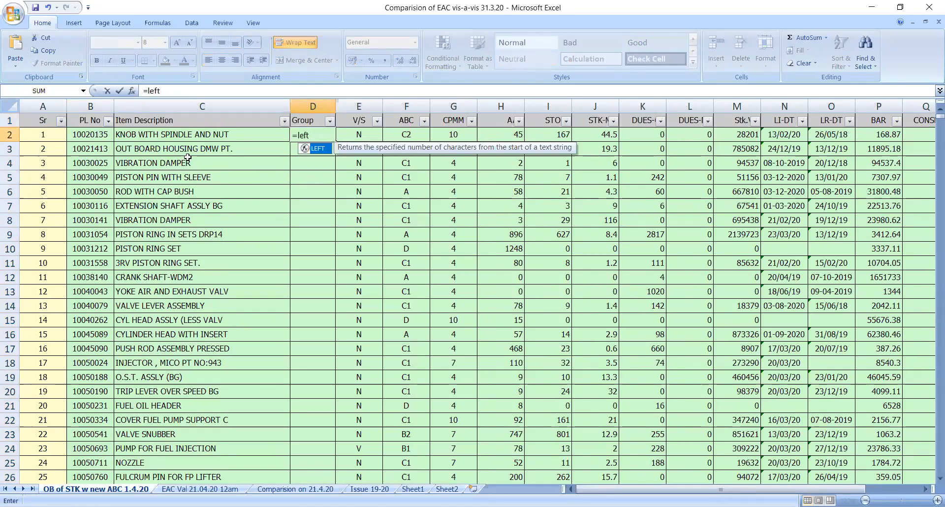
type("(")
left_click(88, 135)
type(",2)")
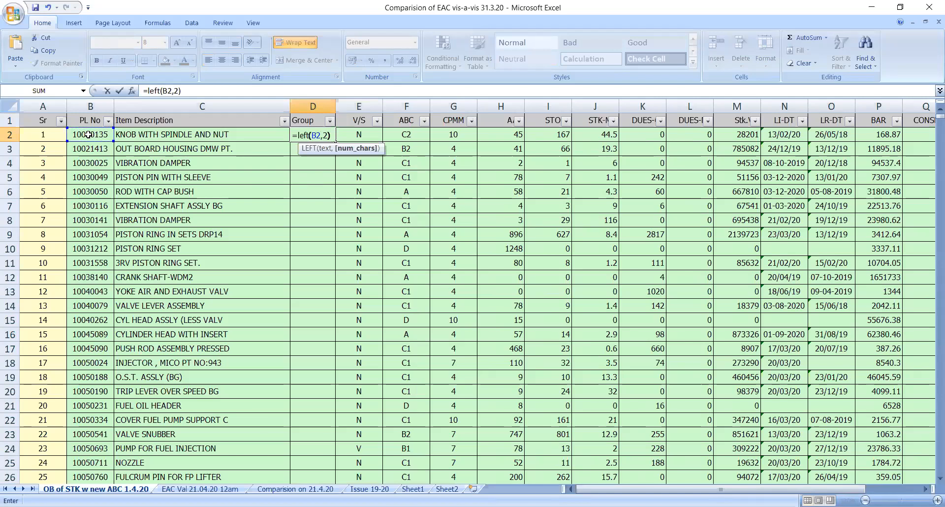
key("Return")
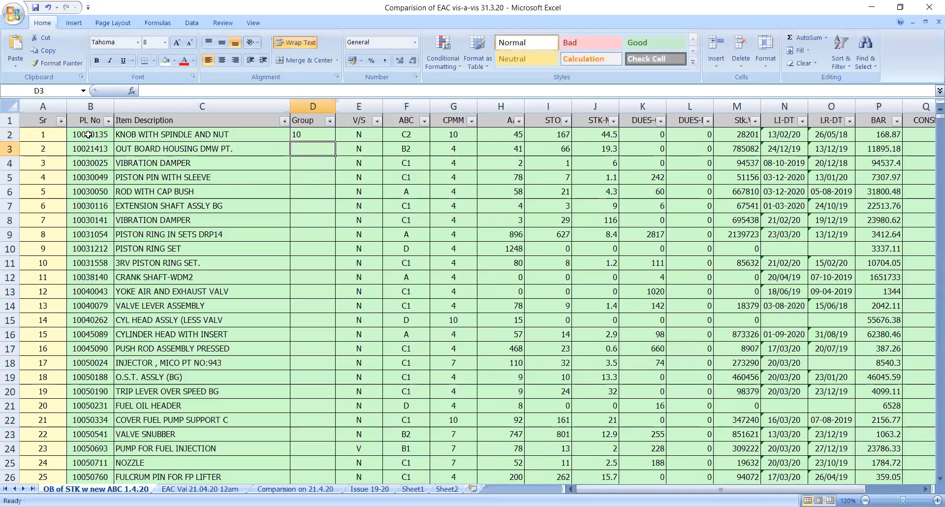
left_click(335, 141)
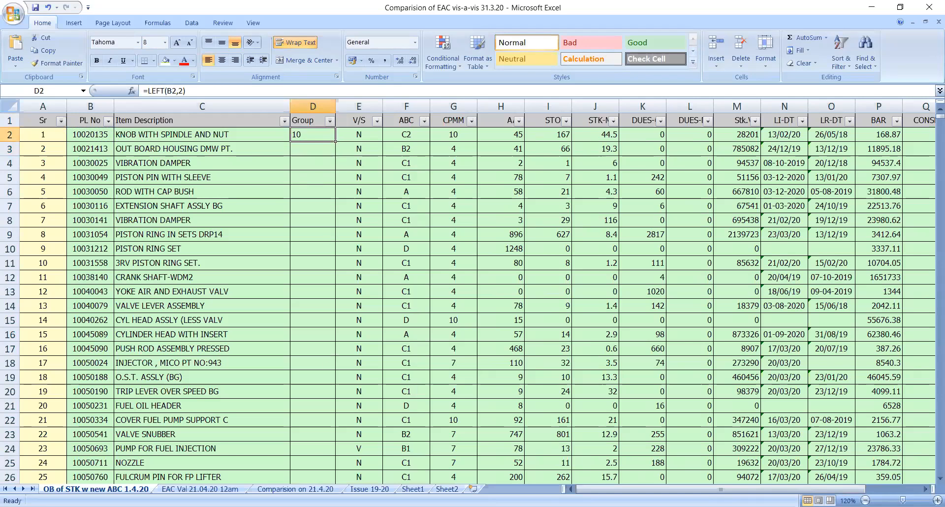
Fill the D2 formula down the Group column to row 6408 and autofit the column to its values.
left_click_drag(335, 495, 930, 458)
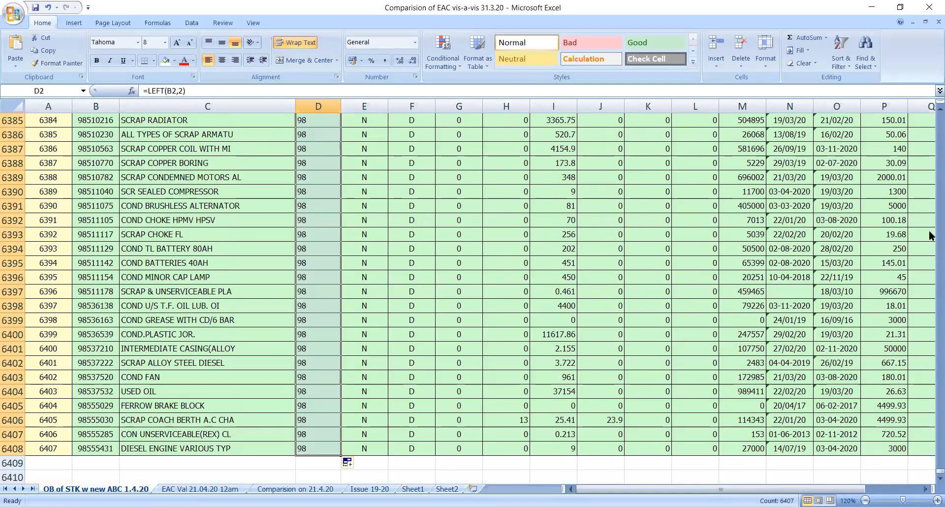
left_click_drag(929, 143, 931, 88)
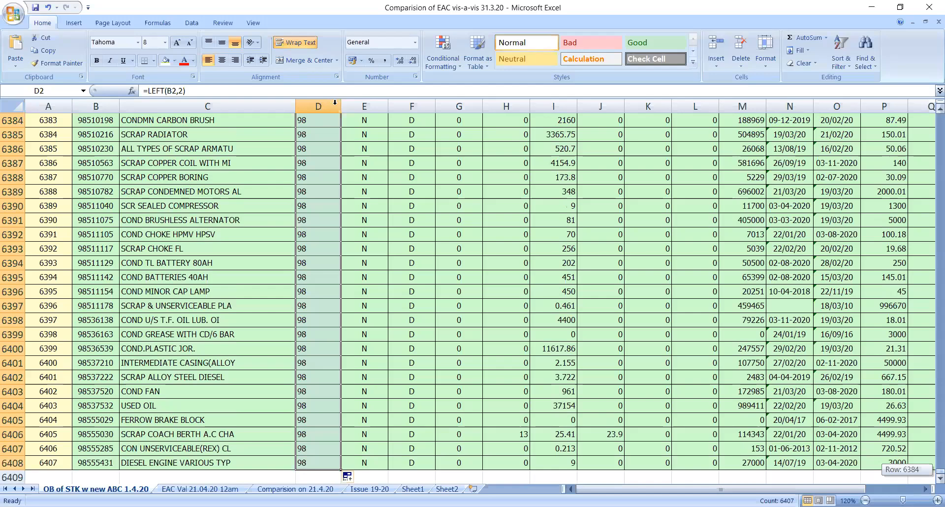
key("ctrl+BackSpace")
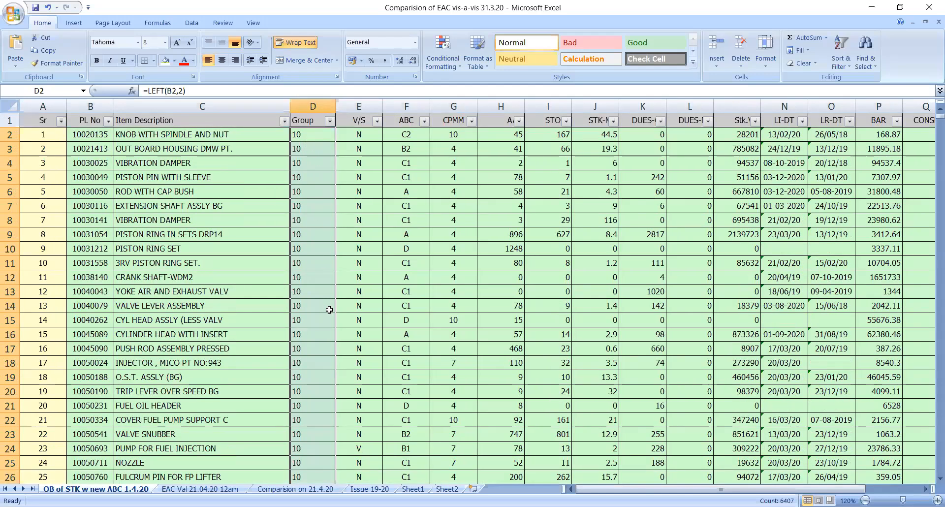
key("alt+o")
key("c")
key("a")
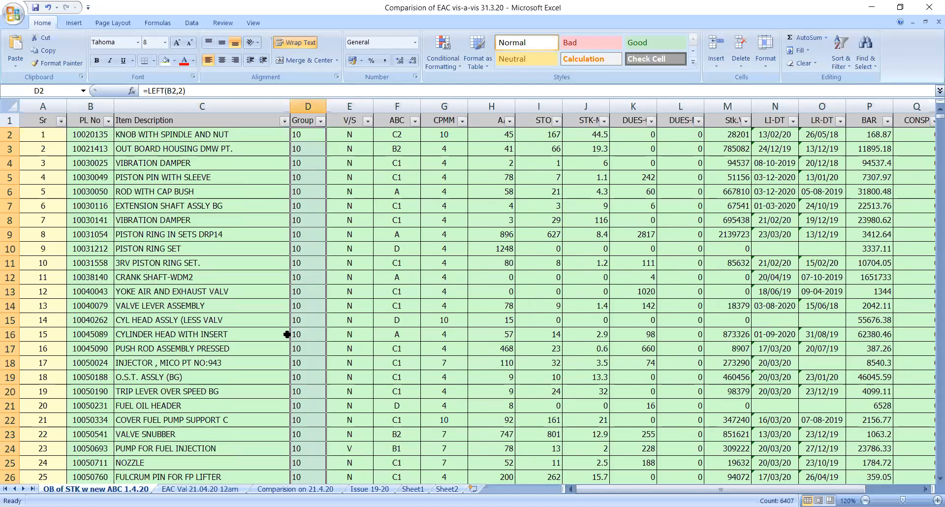
key("Up")
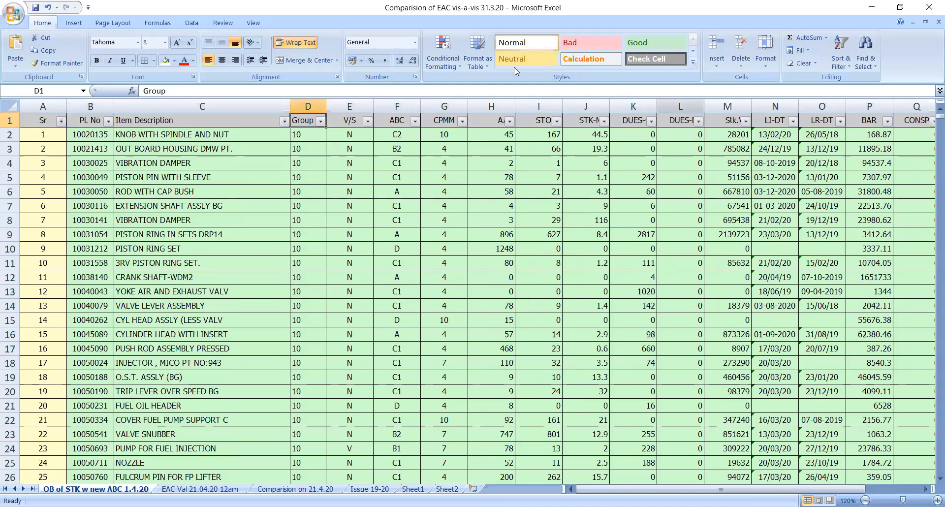
Start a Subtotal on the whole stock table and set it to calculate at each change in Group.
left_click(223, 23)
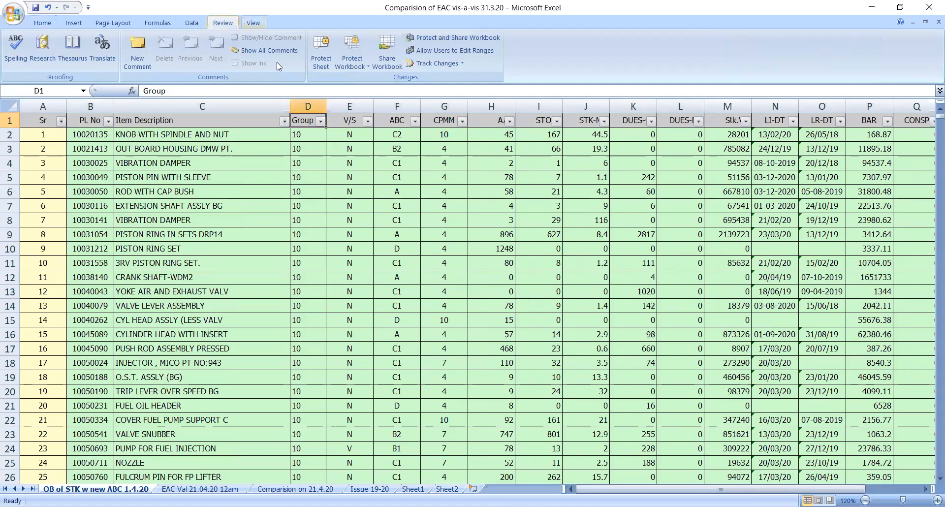
scroll(276, 62, "up", 1)
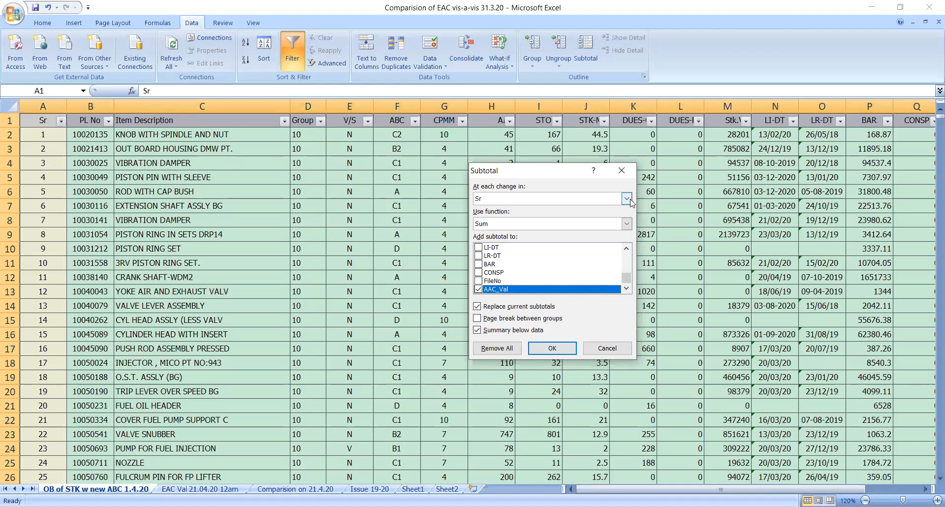
left_click(603, 202)
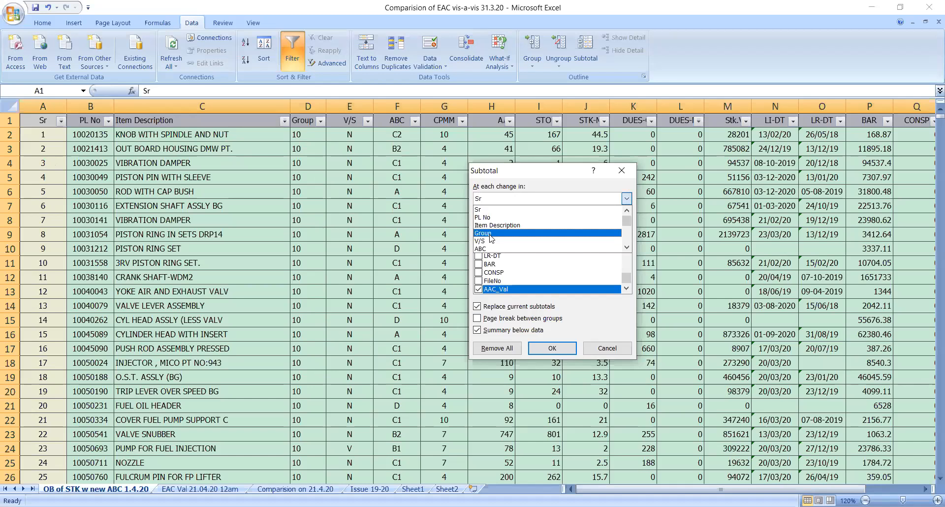
left_click(491, 237)
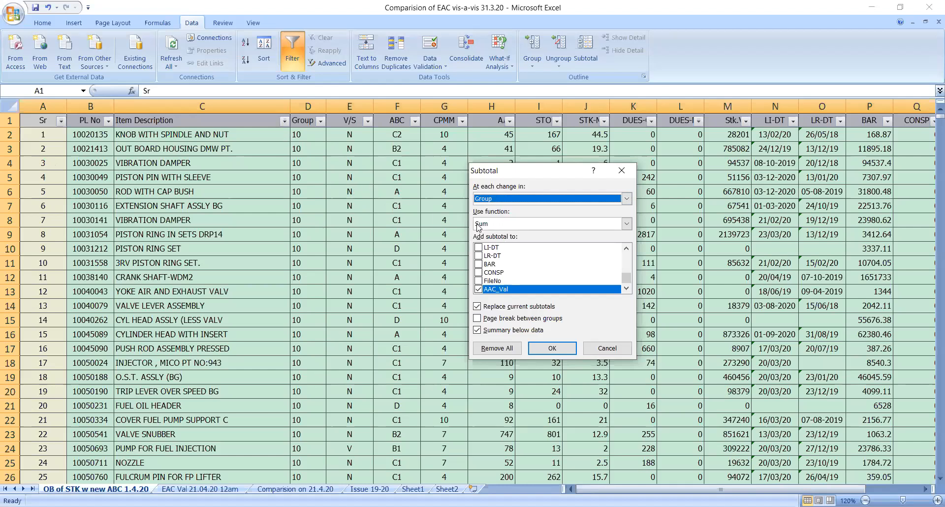
Look through the available subtotal functions and choose Sum.
left_click(629, 222)
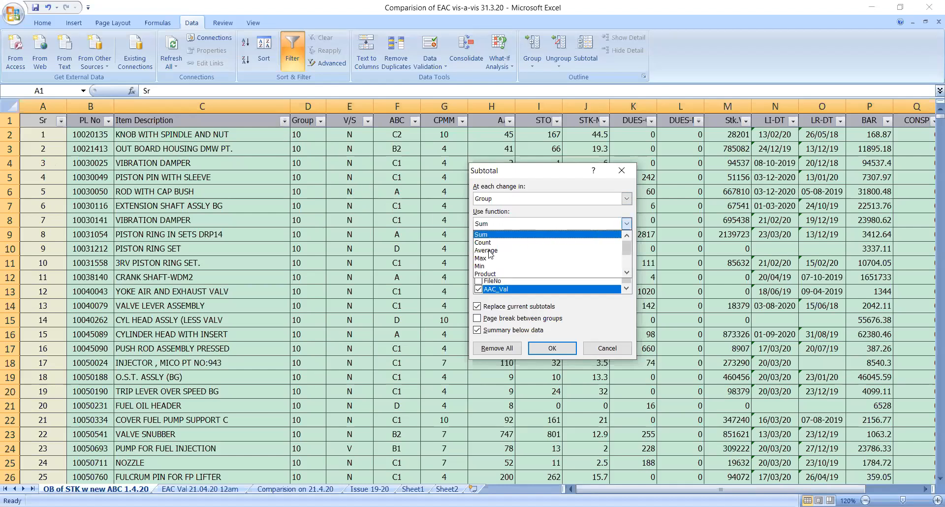
left_click(626, 274)
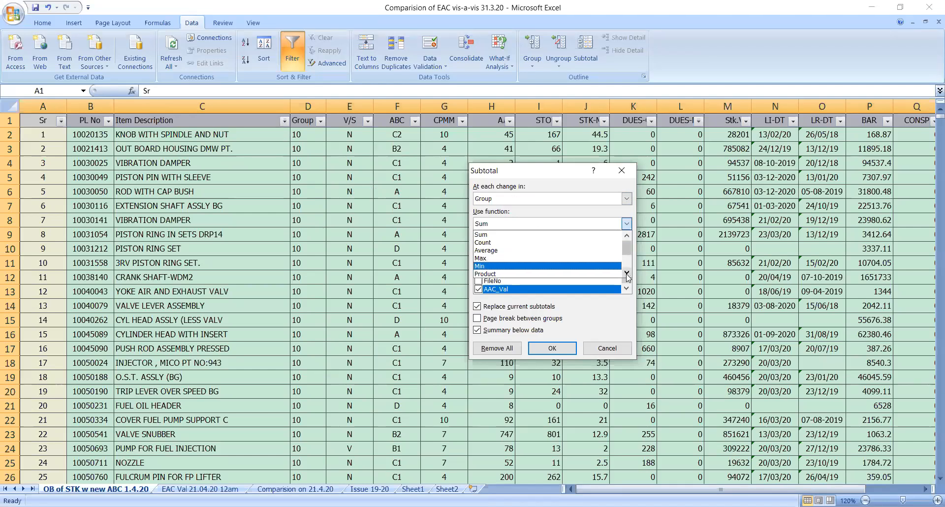
left_click(626, 274)
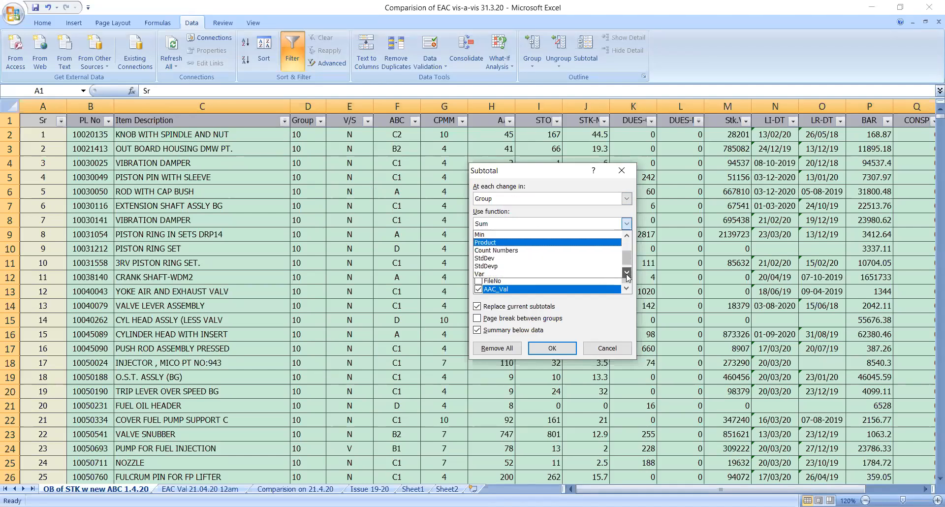
left_click(627, 274)
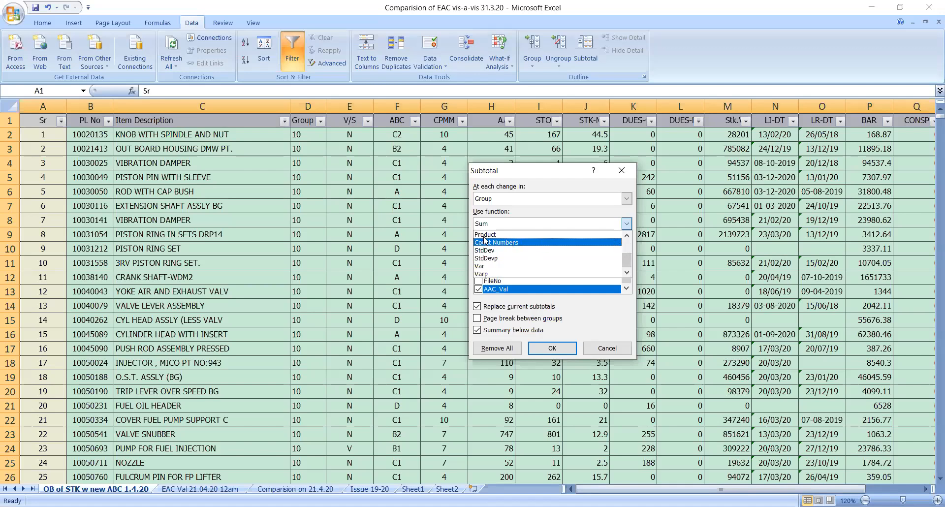
scroll(487, 240, "up", 2)
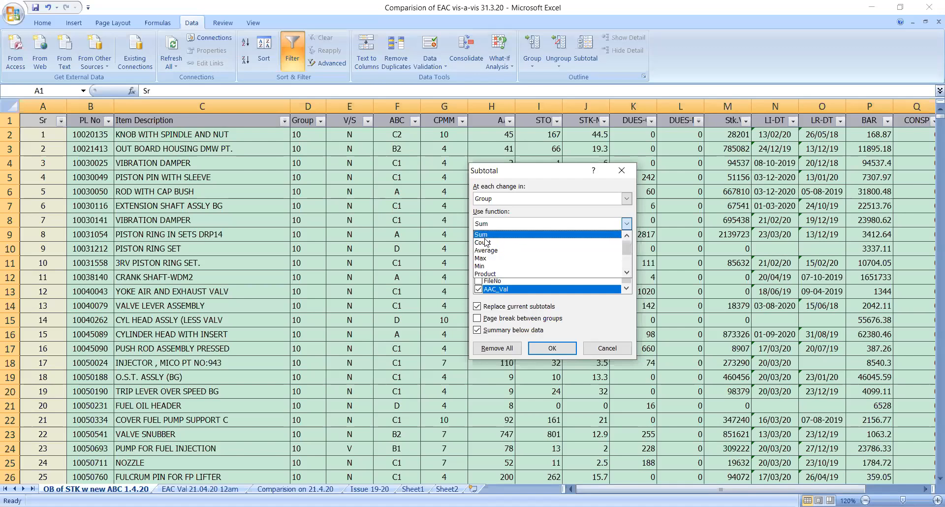
left_click(484, 236)
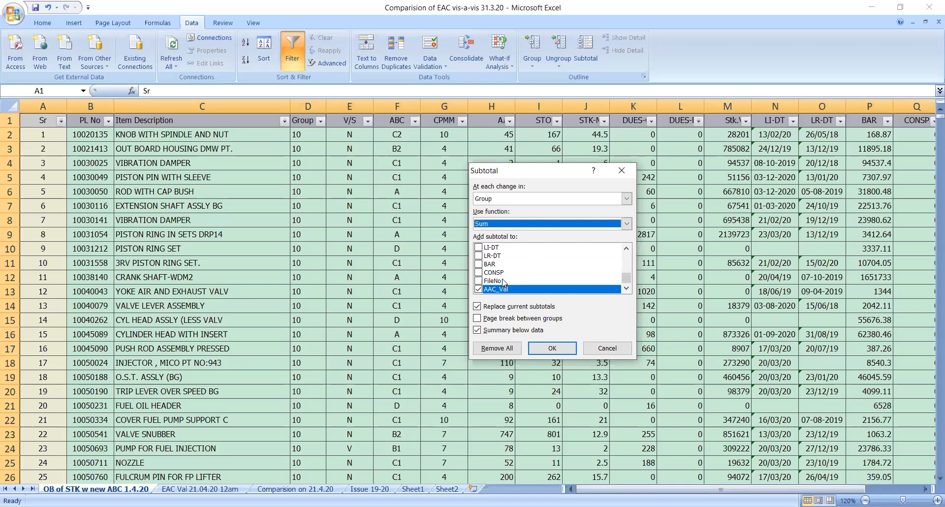
Include the CONSP and Stk.Val columns in the subtotal alongside AAC_Val.
left_click(479, 290)
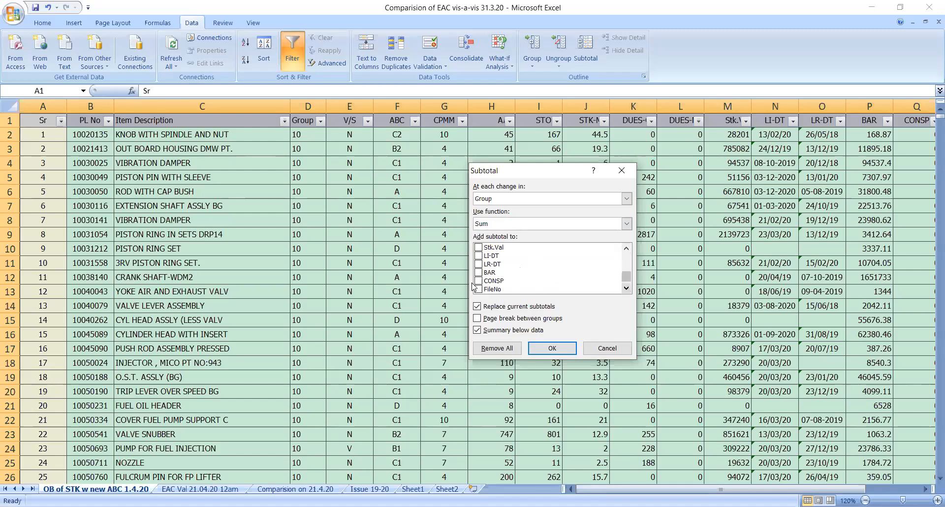
left_click(478, 272)
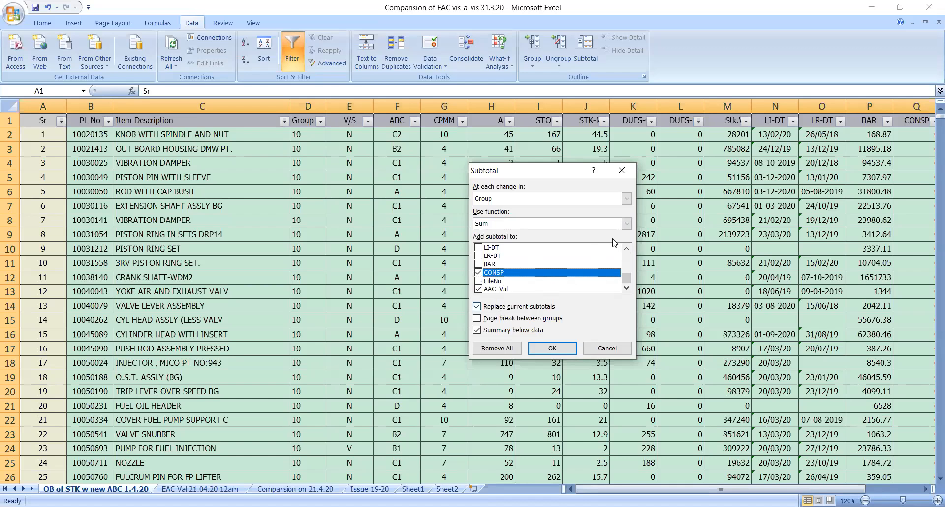
left_click(627, 249)
left_click(627, 248)
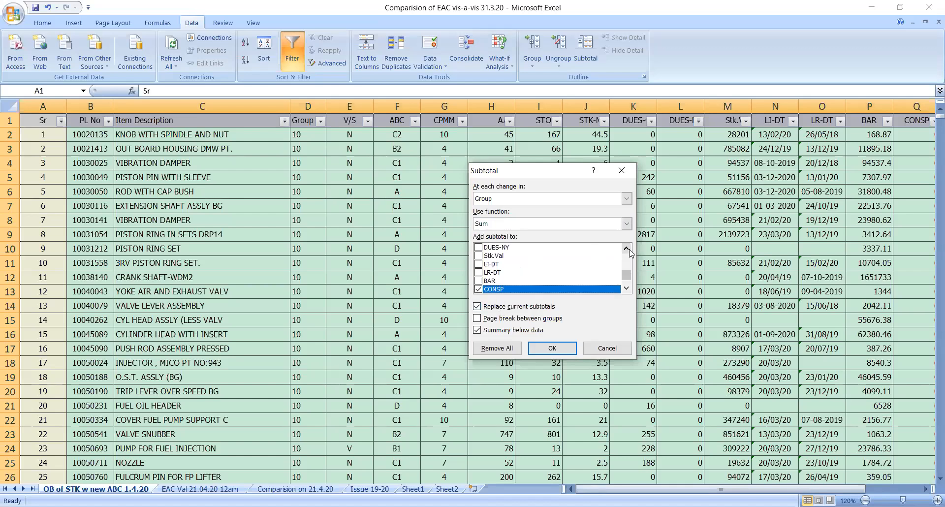
left_click(628, 249)
left_click(480, 265)
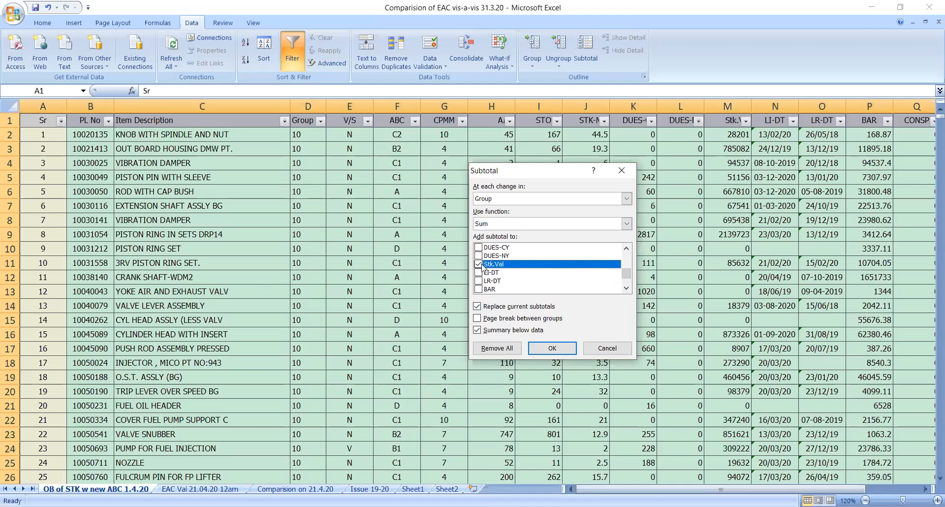
left_click_drag(628, 277, 630, 281)
scroll(630, 278, "up", 1)
scroll(490, 284, "down", 1)
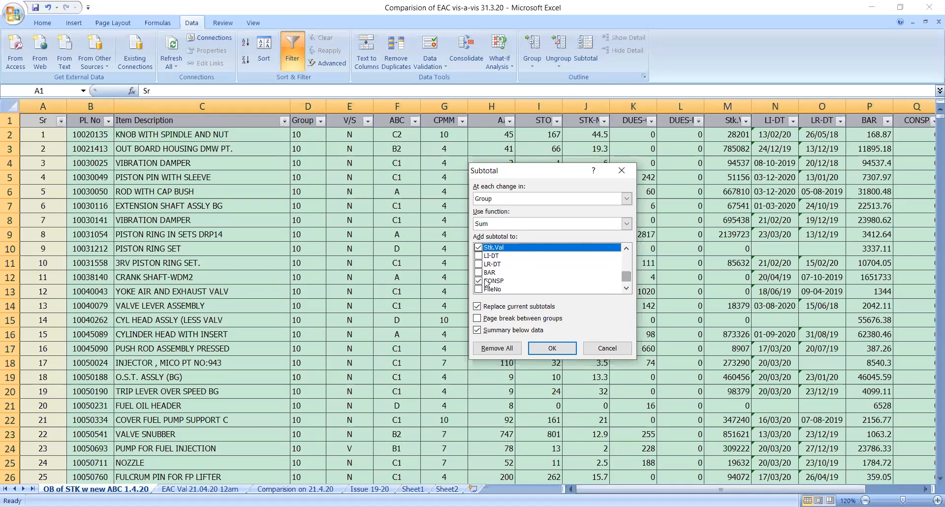
Exclude CONSP from the subtotal columns and apply the subtotals to Stk.Val and AAC_Val.
left_click(478, 280)
left_click(625, 249)
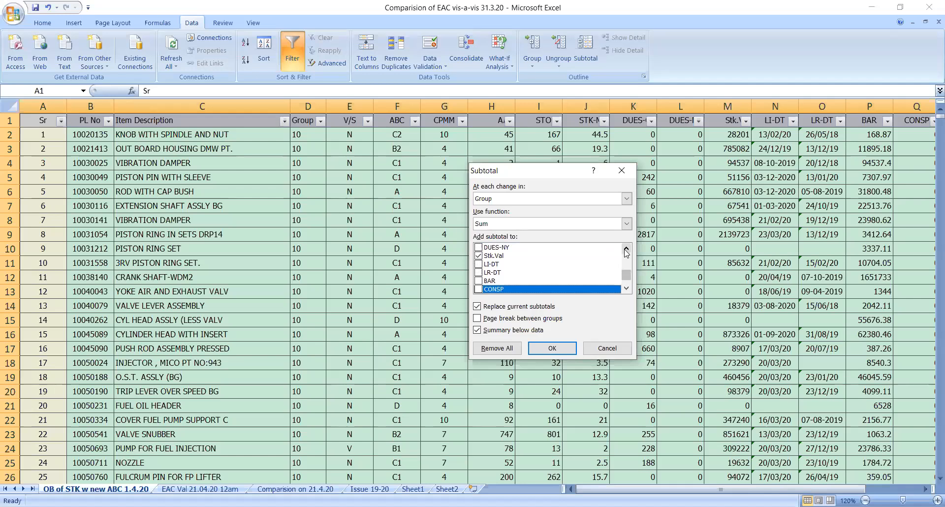
left_click(626, 250)
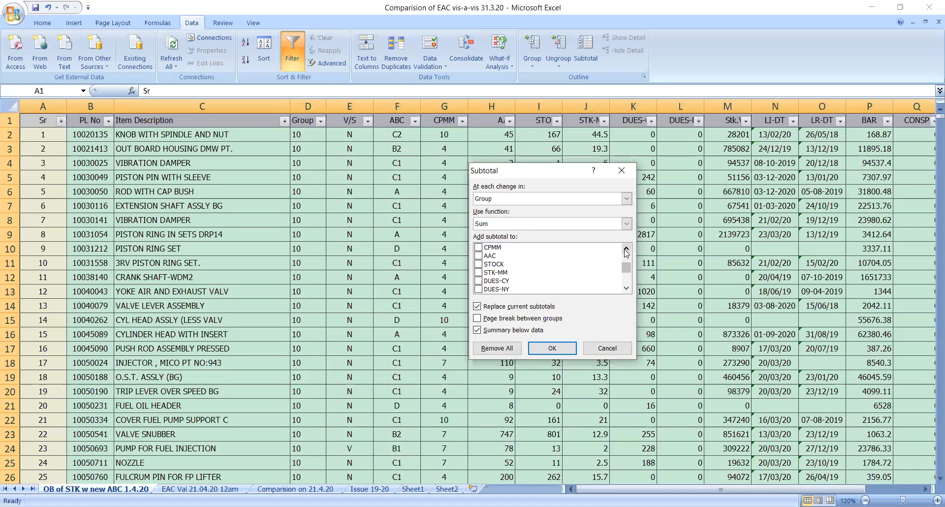
left_click(626, 250)
left_click(626, 250)
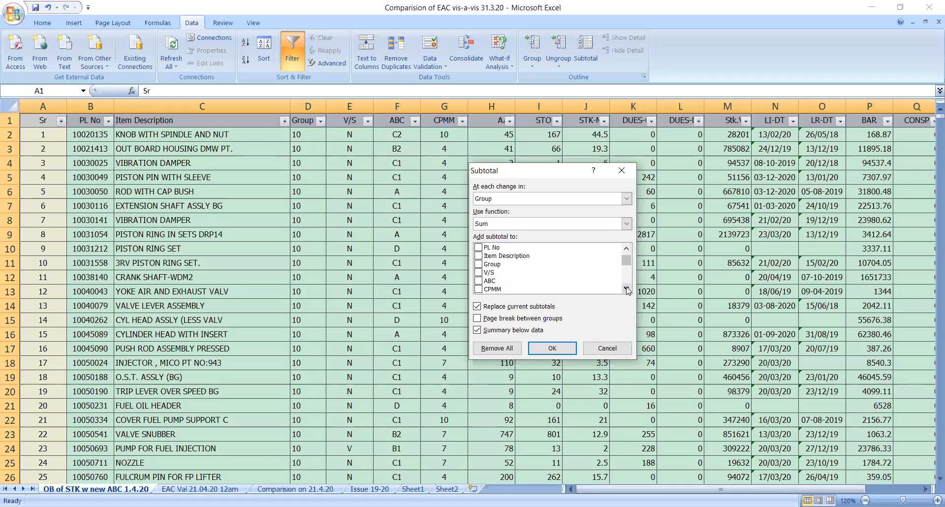
left_click(626, 289)
left_click(626, 289)
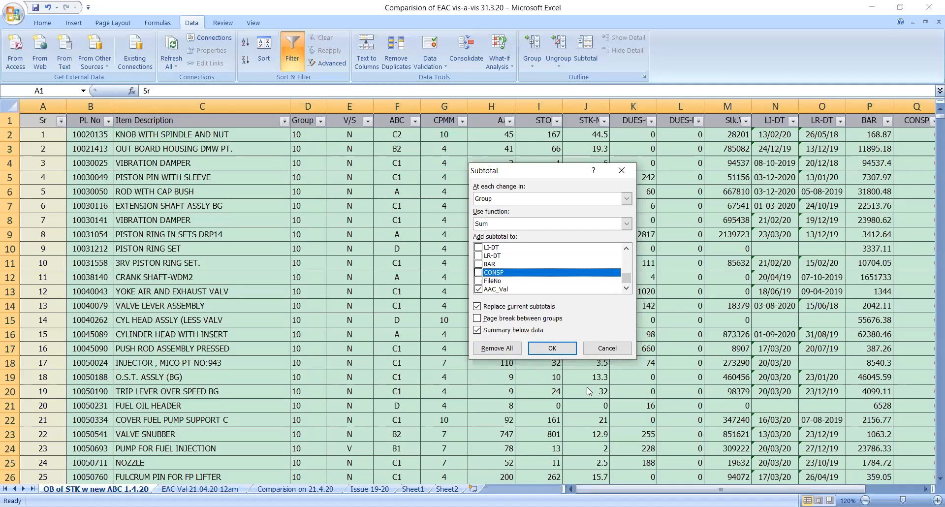
left_click(550, 349)
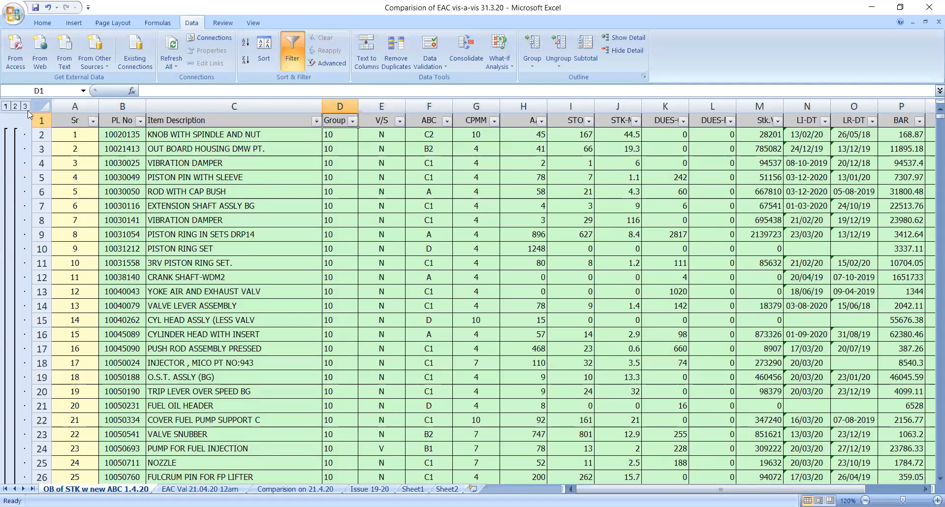
Collapse the outline to the group totals and check the Stk.Val and AAC_Val subtotals of group 10.
left_click(13, 106)
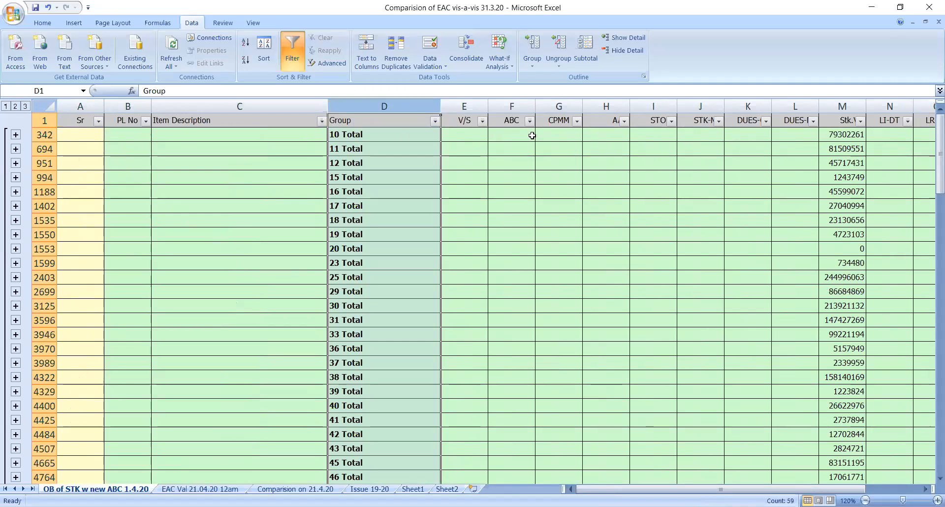
key("ctrl+Right")
key("Down")
key("ctrl+Left")
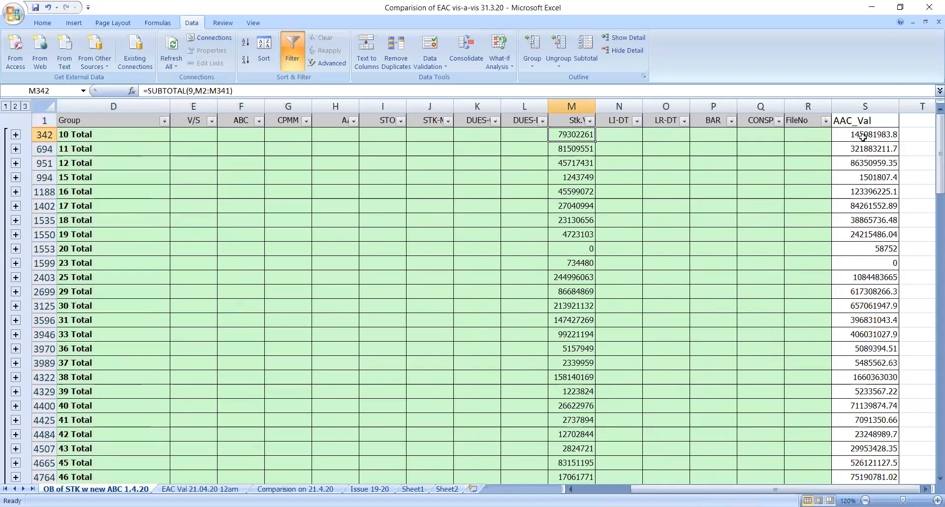
key("ctrl+Right")
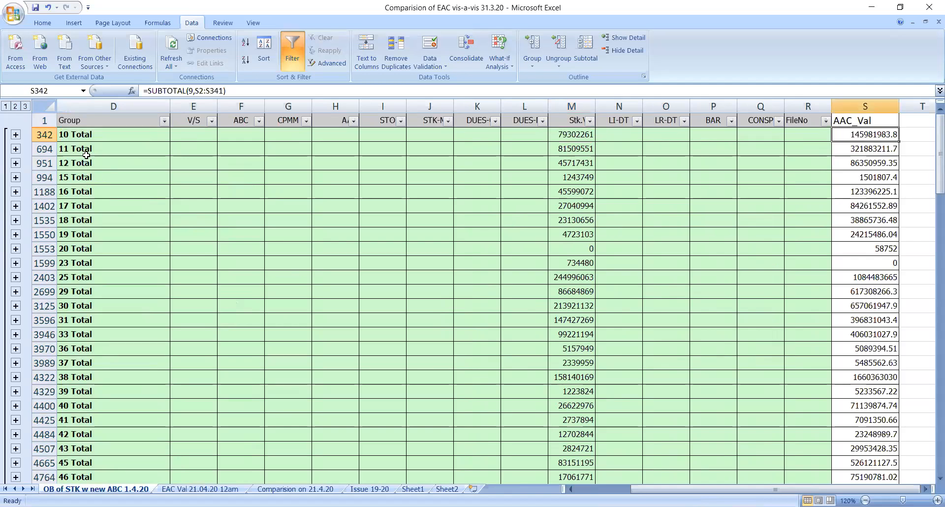
Examine the AAC_Val subtotals of individual groups such as 11, 19 and 38.
left_click(868, 149)
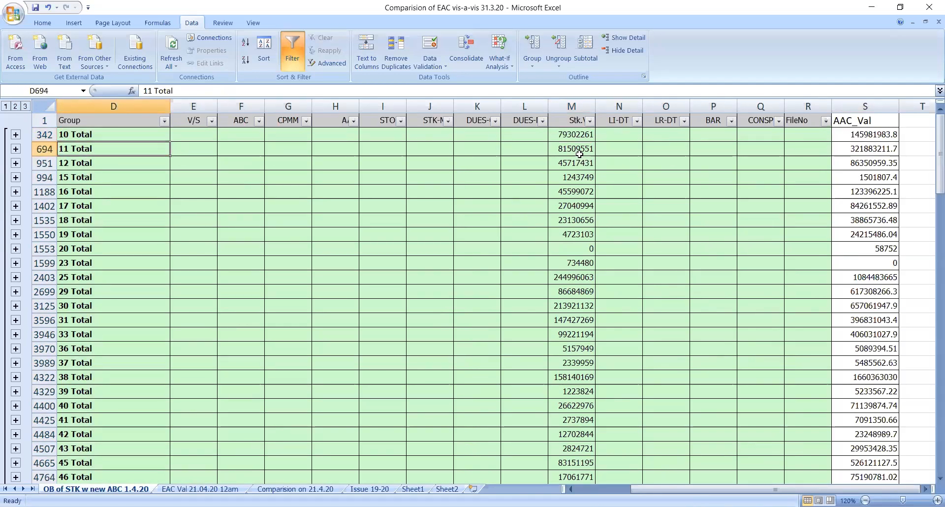
left_click(884, 234)
left_click(871, 375)
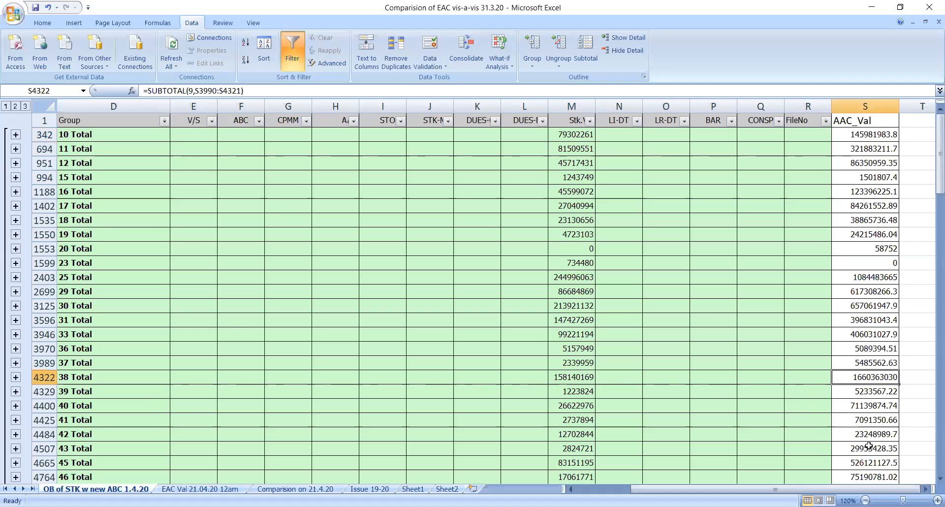
key("Home")
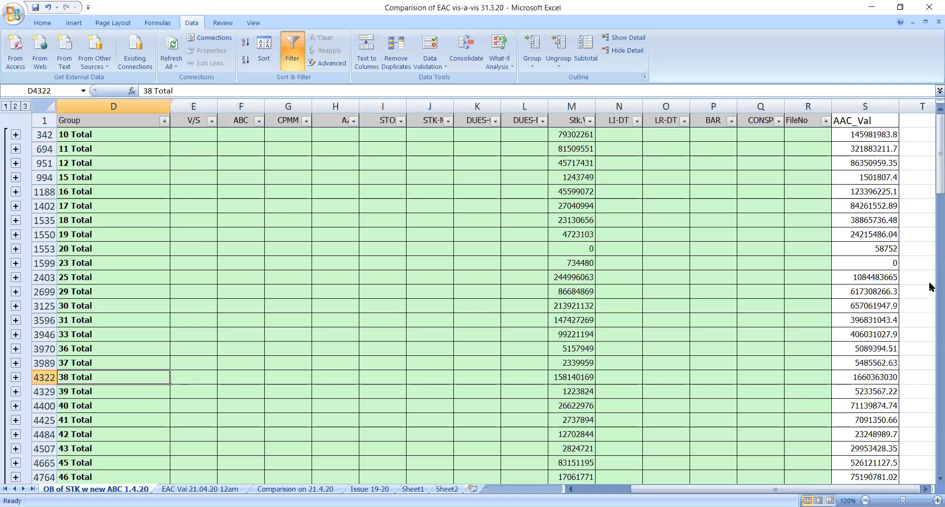
key("ctrl+Right")
key("ctrl+Right")
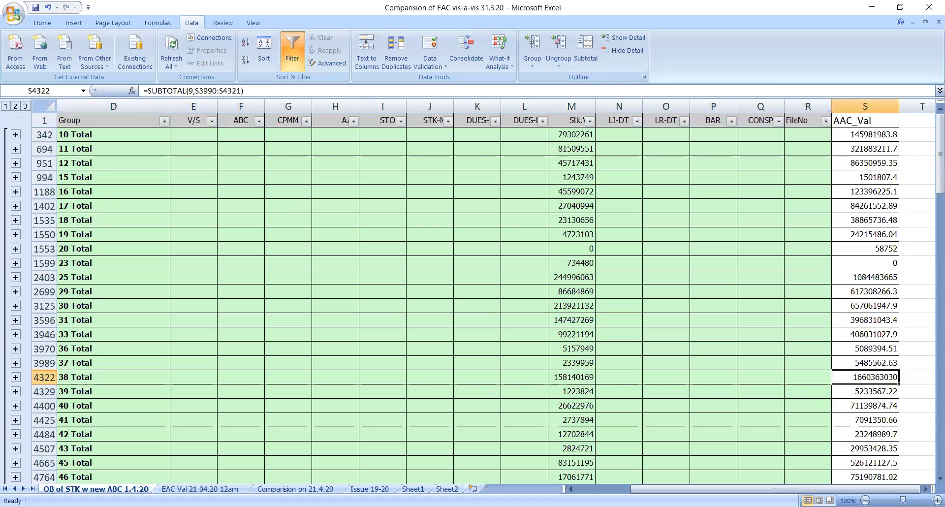
Check the remaining group totals down to the end of the list and collapse the outline to the Grand Total row.
scroll(858, 466, "down", 10)
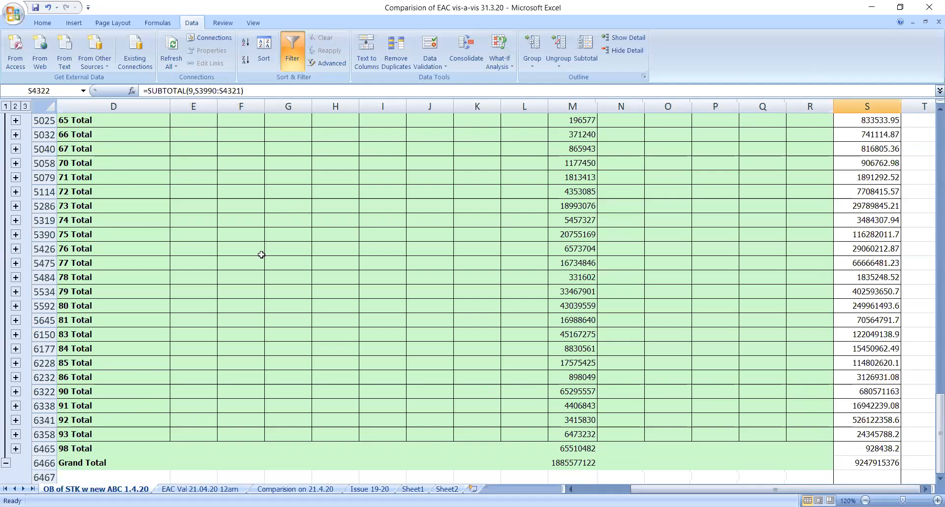
left_click(25, 106)
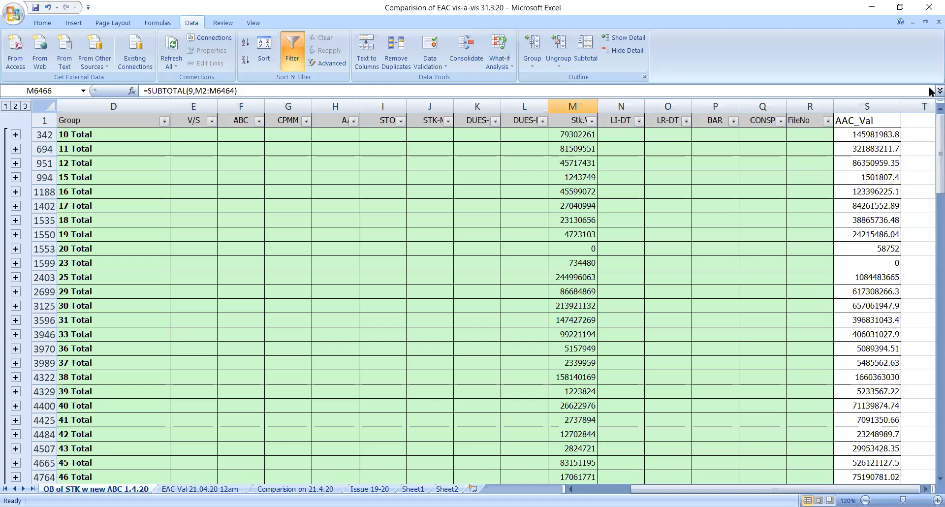
left_click(25, 106)
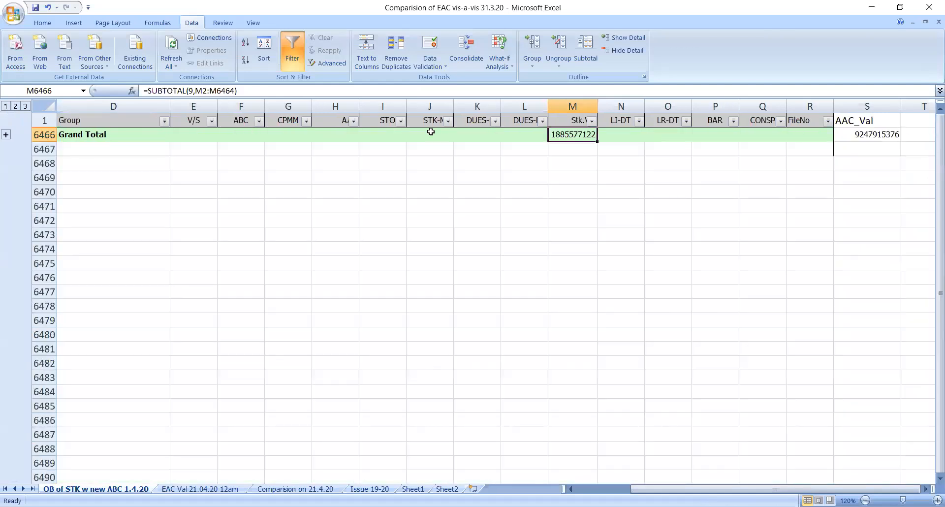
Expand the outline to the group totals and copy the Group to AAC_Val cells from 10 Total through Grand Total.
left_click(15, 105)
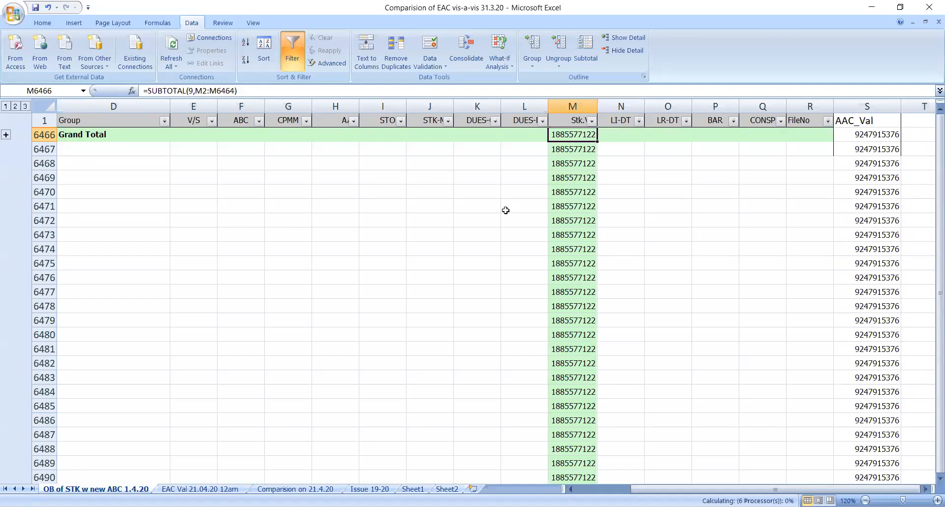
left_click(500, 210)
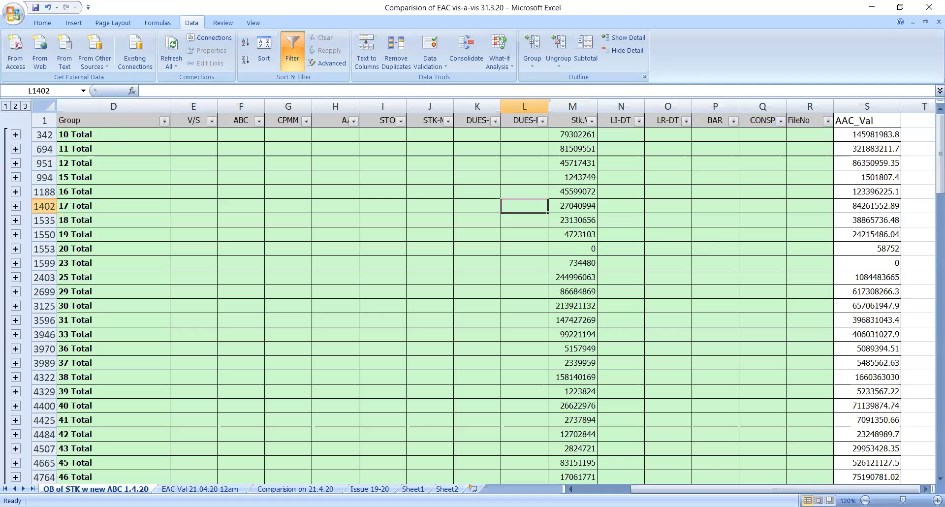
left_click_drag(113, 134, 113, 480)
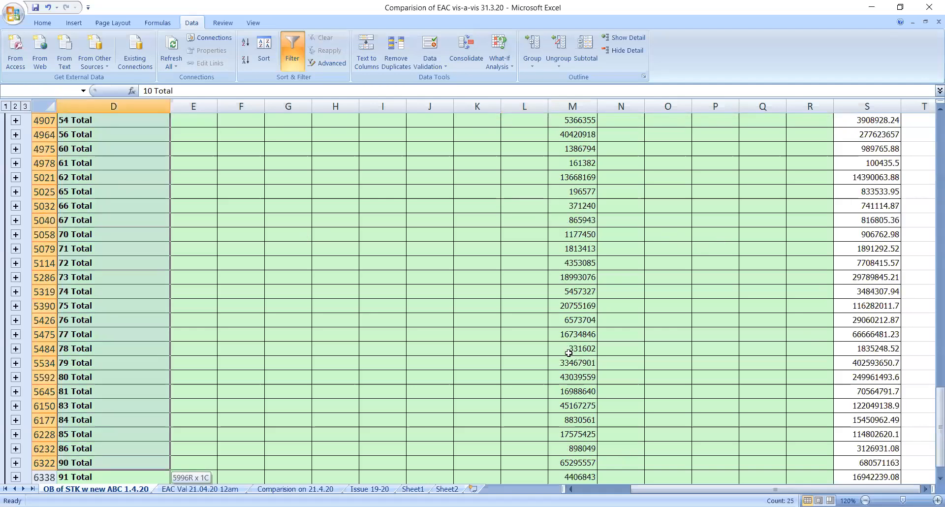
key("ctrl+shift+End")
right_click(630, 182)
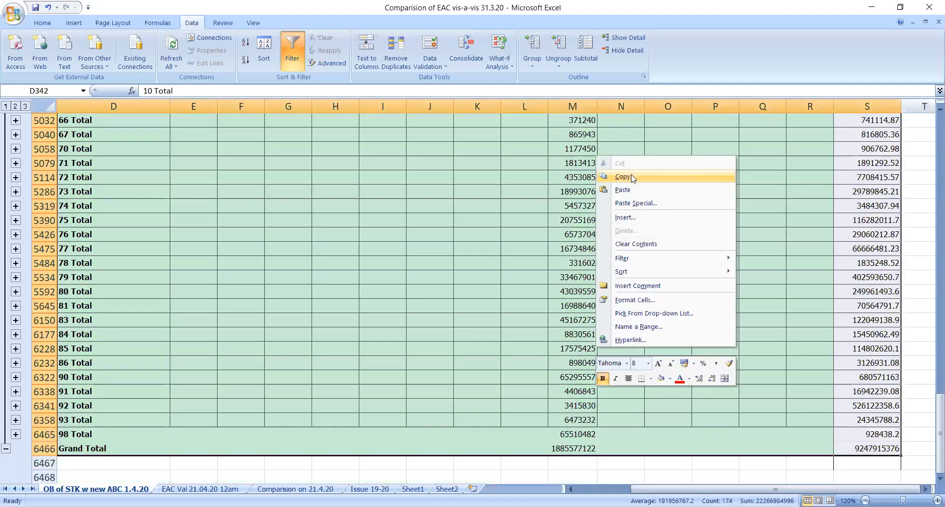
left_click(625, 176)
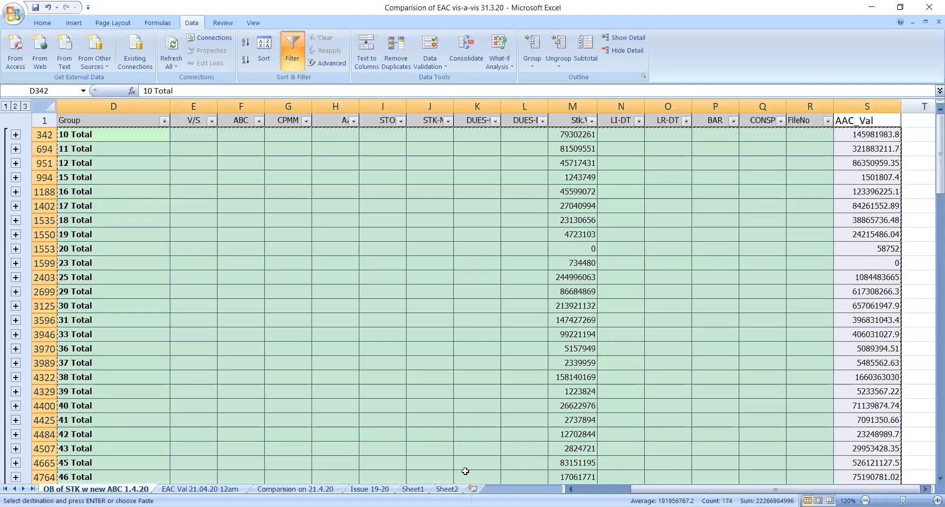
Add a new sheet, paste the copied totals as values from cell A1 and check the pasted rows.
left_click(473, 489)
right_click(37, 119)
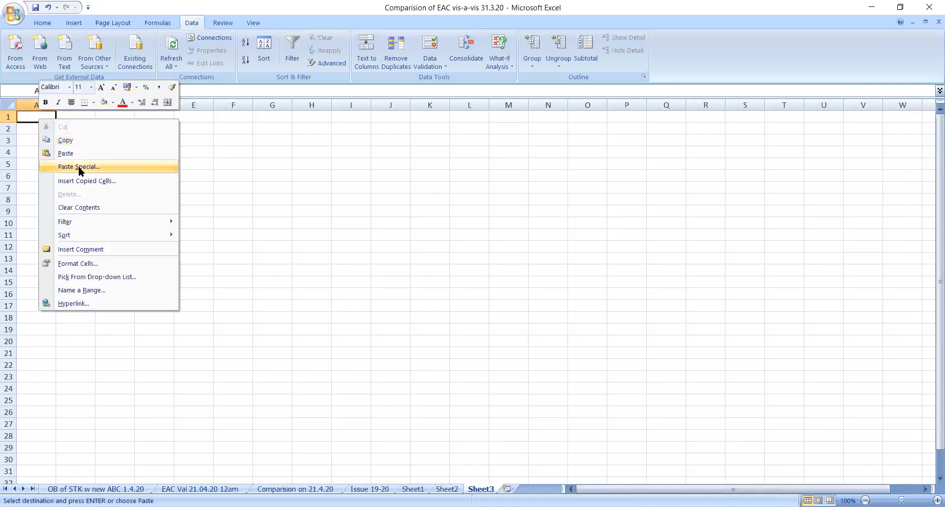
left_click(78, 166)
key("v")
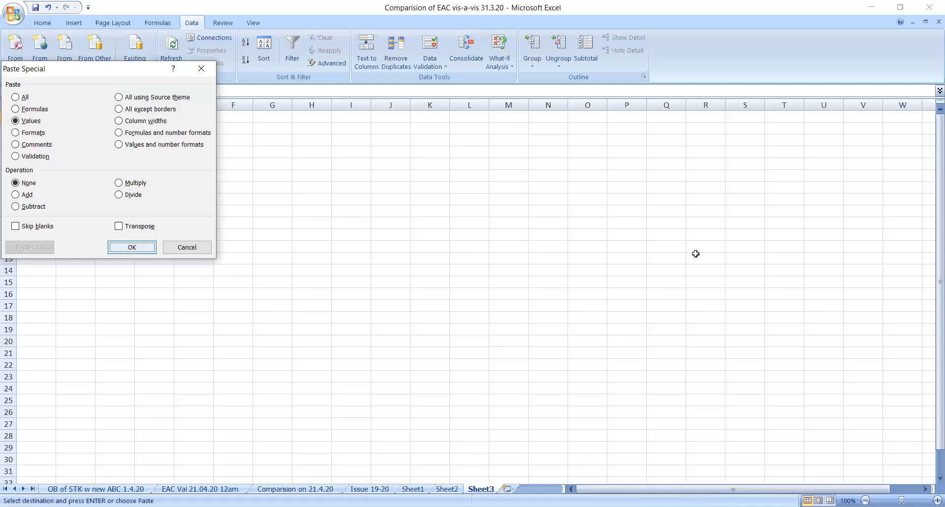
key("Return")
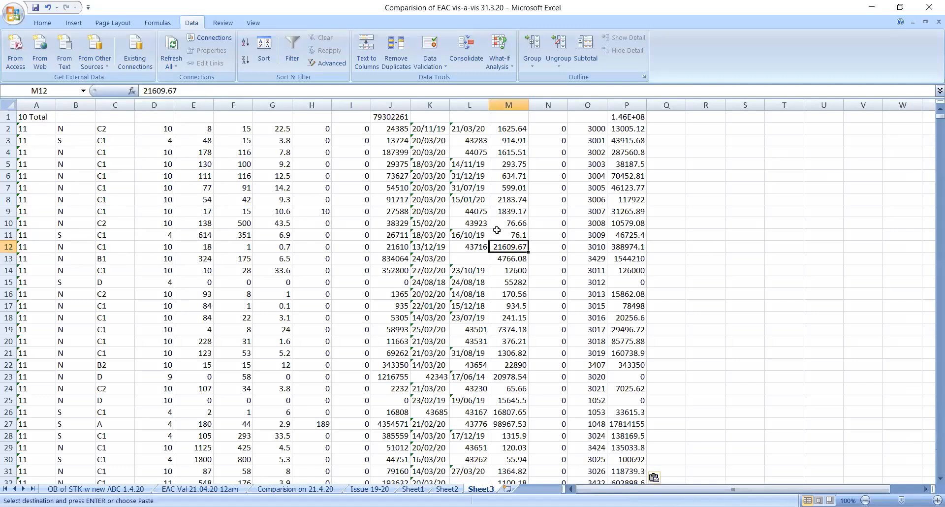
scroll(531, 228, "down", 1)
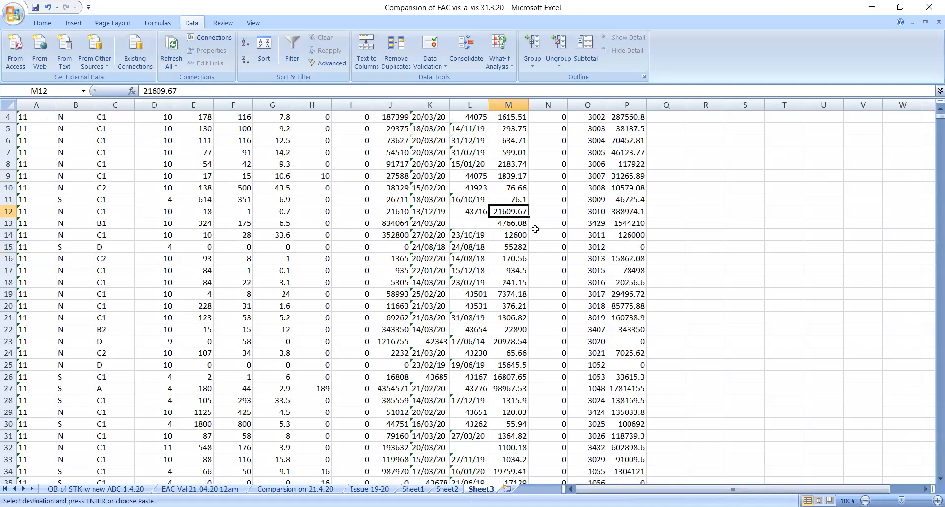
scroll(535, 229, "up", 1)
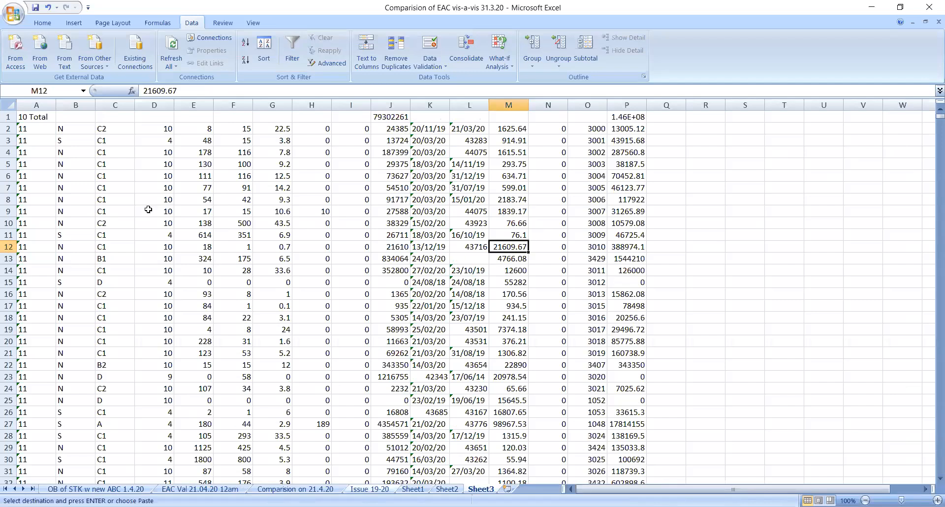
Return to the OB of STK w new ABC 1.4.20 sheet, cancel the copy selection and expand the outline to all detail rows.
key("ctrl+Page_Up")
key("ctrl+Page_Up")
key("ctrl+Page_Up")
key("ctrl+Page_Up")
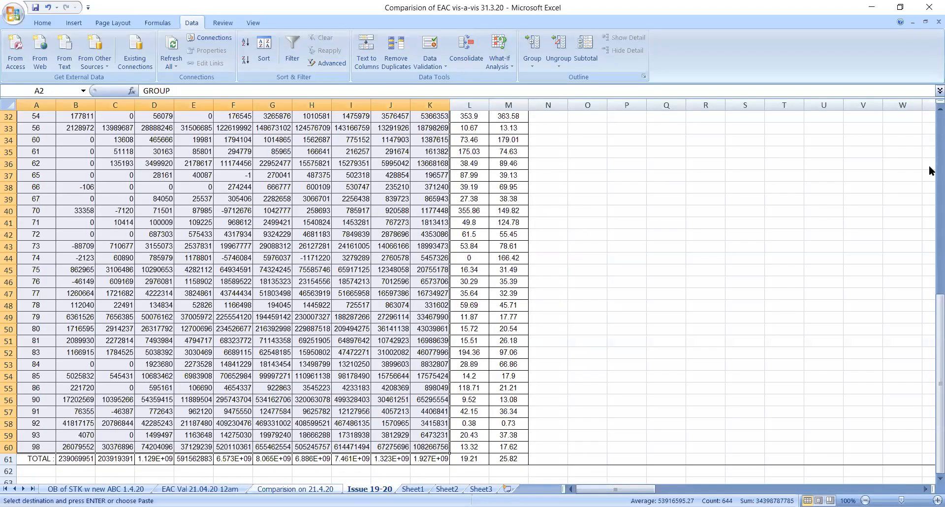
key("ctrl+Page_Up")
key("ctrl+Page_Up")
left_click_drag(930, 170, 706, 138)
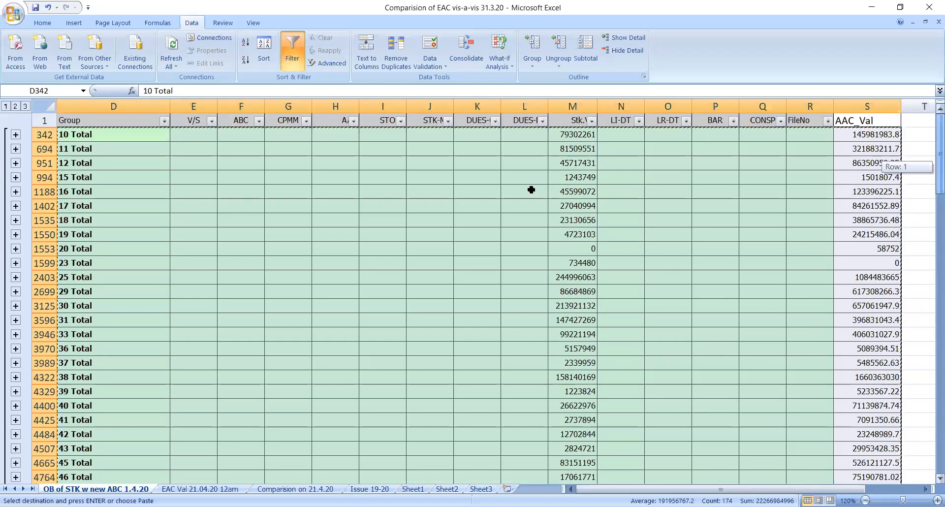
left_click(688, 219)
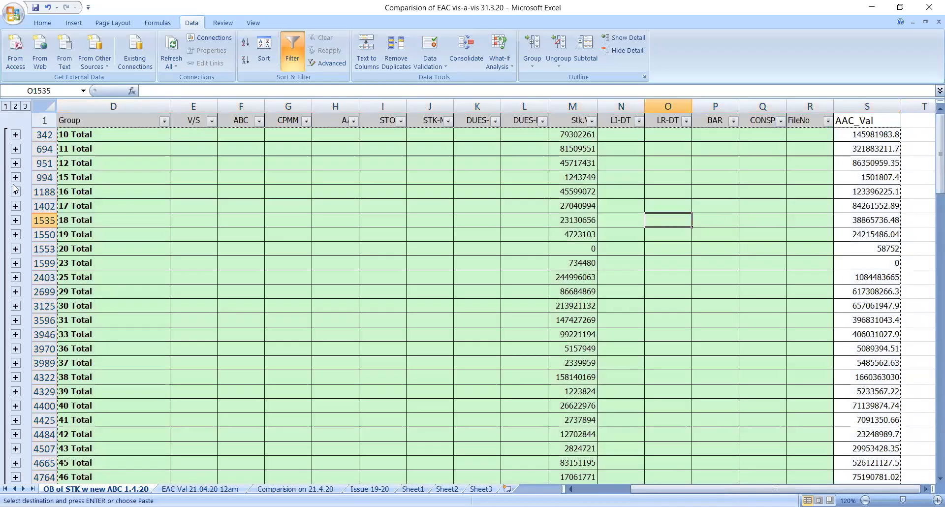
left_click(25, 106)
key("Right")
key("Escape")
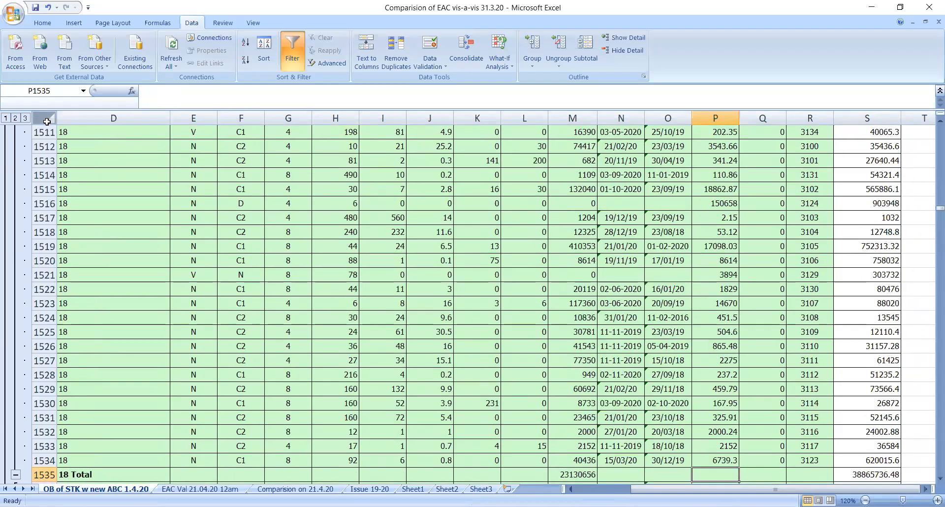
Copy the entire OB of STK w new ABC 1.4.20 sheet and add another new sheet for it.
left_click(47, 120)
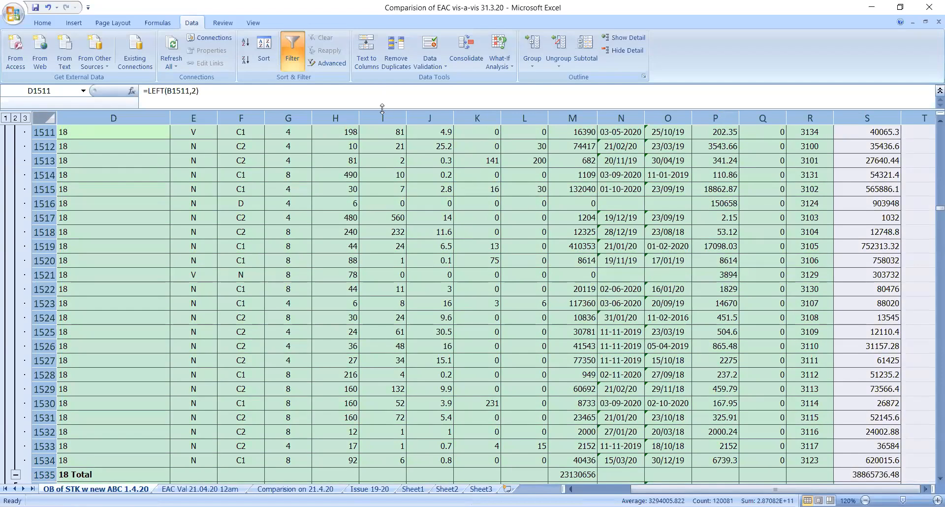
key("Down")
key("Down")
key("Down")
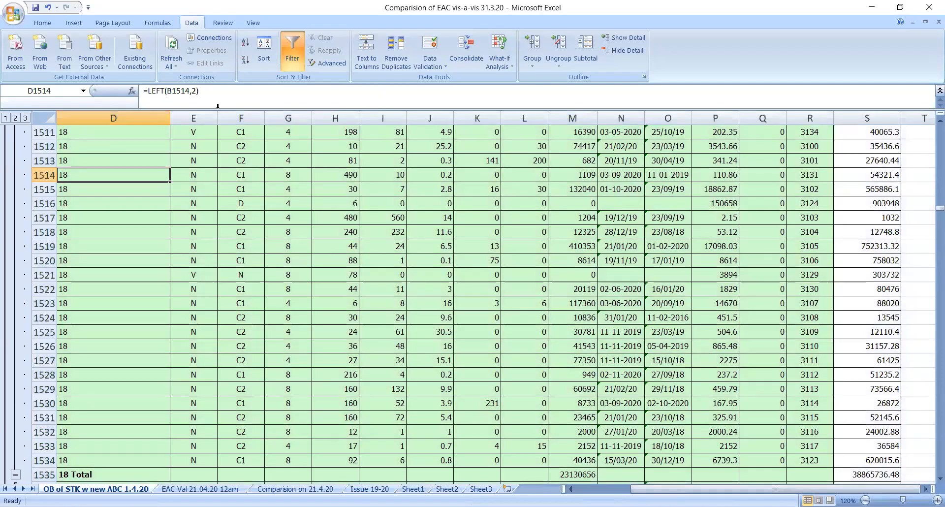
double_click(42, 106)
key("ctrl+a")
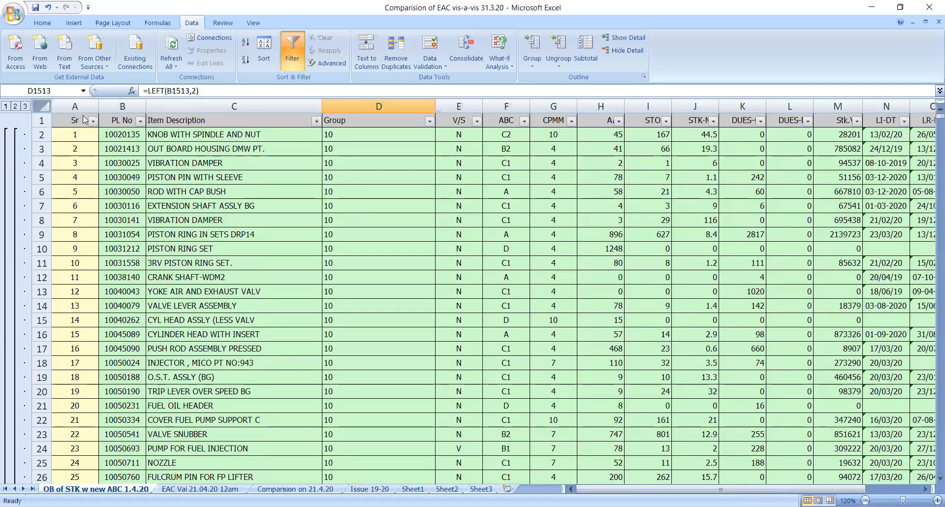
right_click(44, 106)
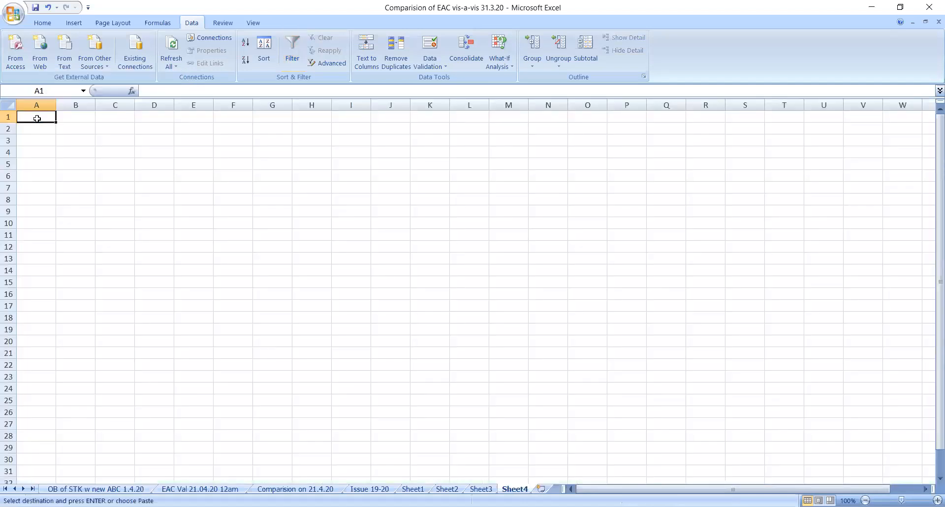
Paste the copied sheet as values only from cell A1 and autofit the column widths.
right_click(38, 118)
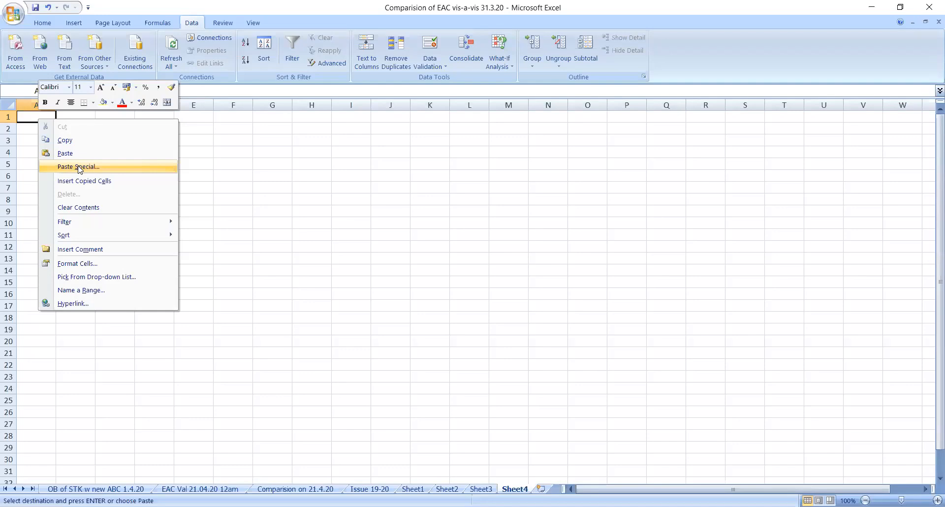
key("Return")
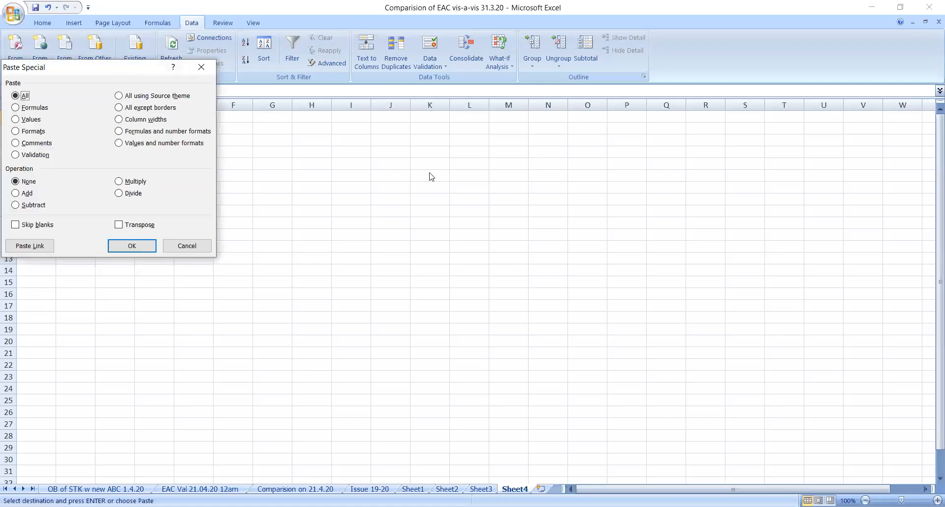
left_click_drag(59, 67, 484, 144)
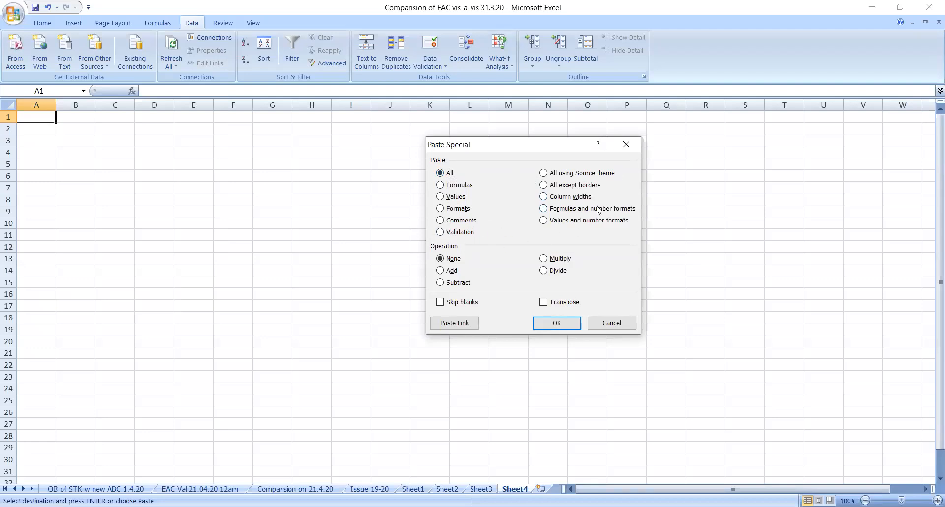
left_click(440, 196)
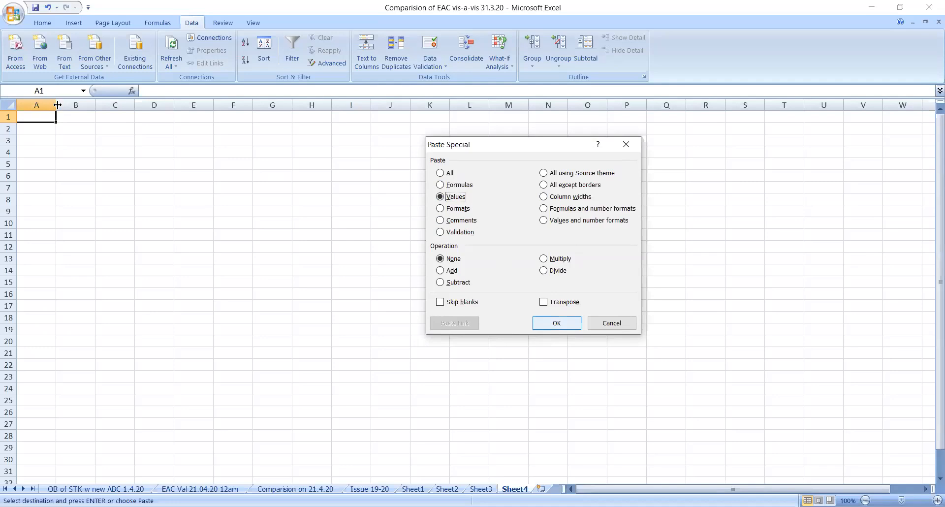
key("Return")
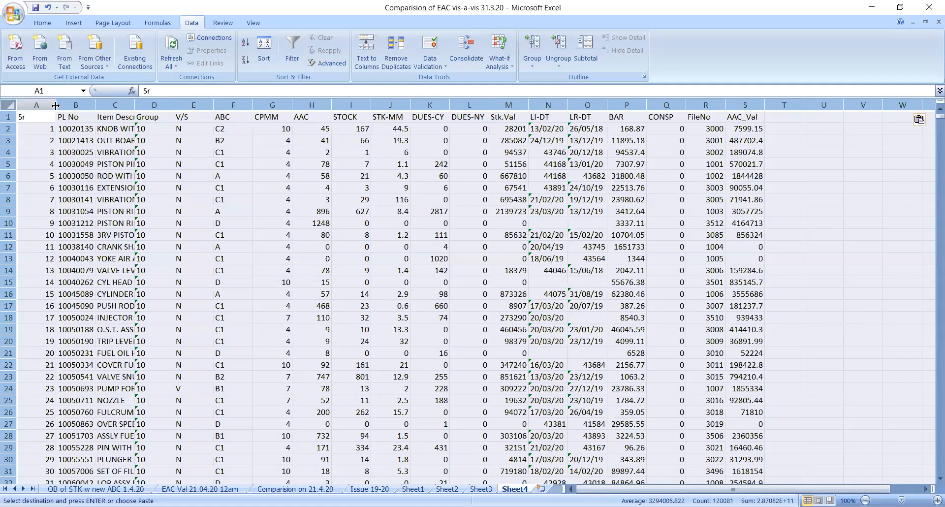
double_click(56, 105)
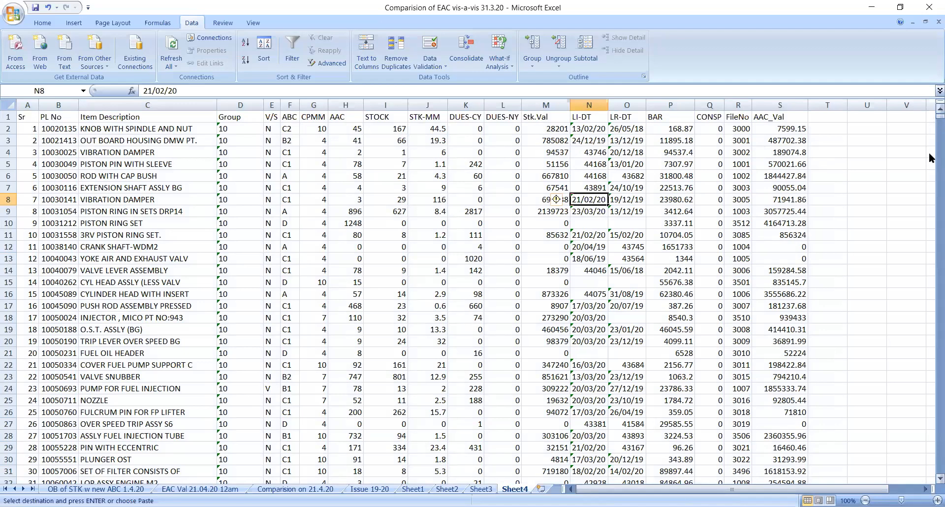
Examine the 11 Total row in the pasted data, checking that its Group, Stk.Val and AAC_Val cells hold plain values.
left_click_drag(939, 117, 928, 153)
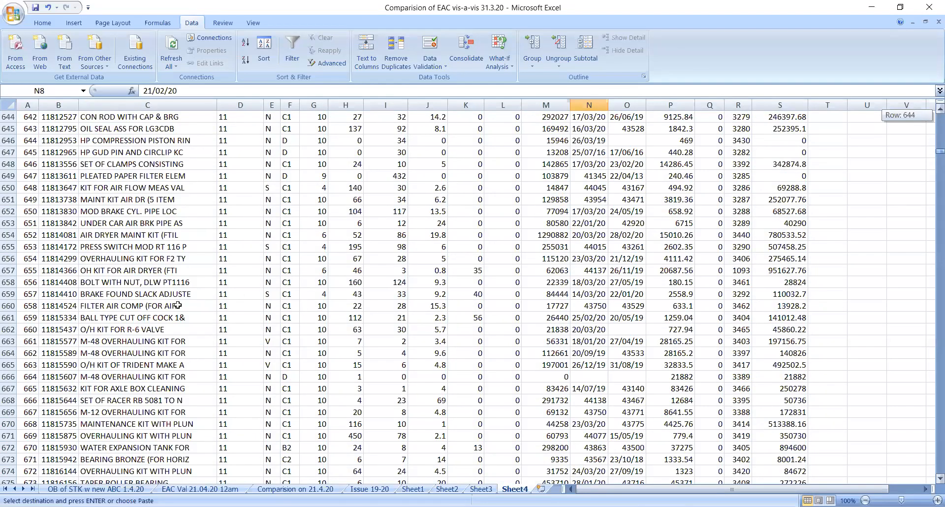
scroll(448, 298, "down", 12)
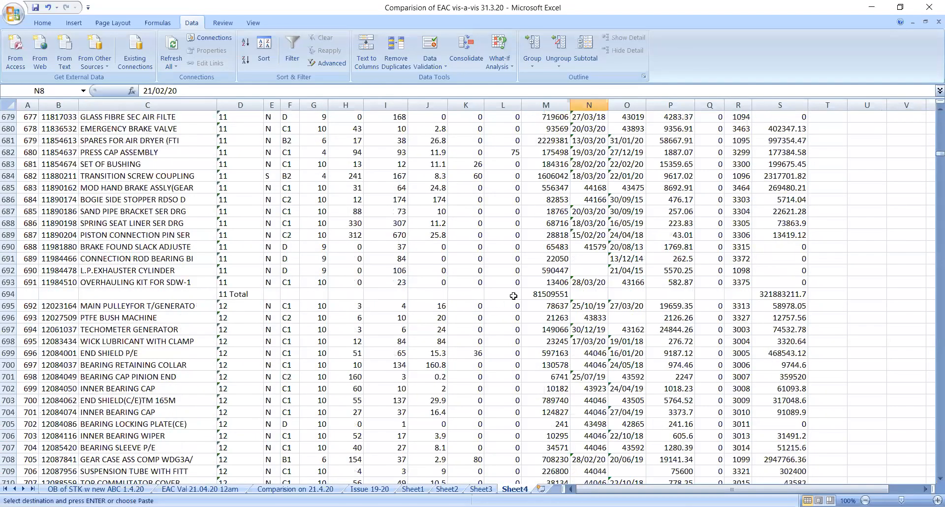
left_click(545, 294)
key("ctrl+Left")
key("ctrl+Right")
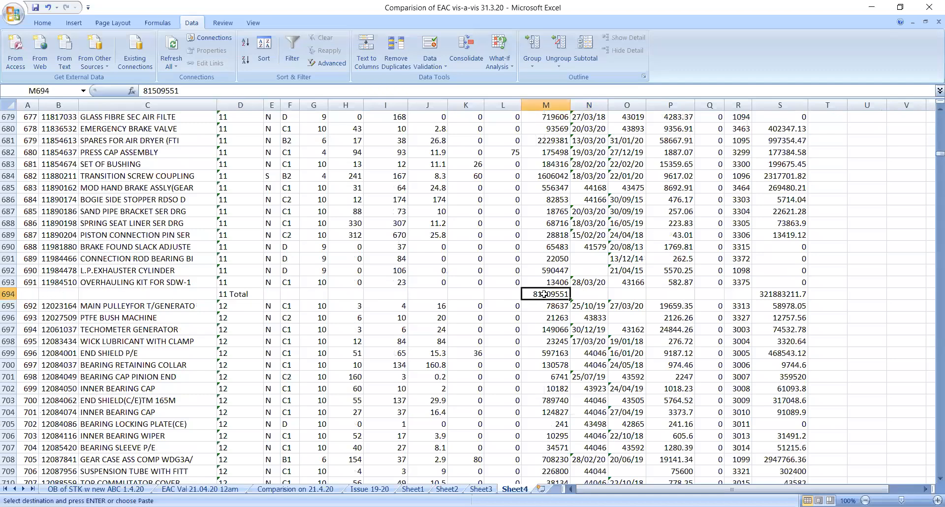
key("ctrl+Left")
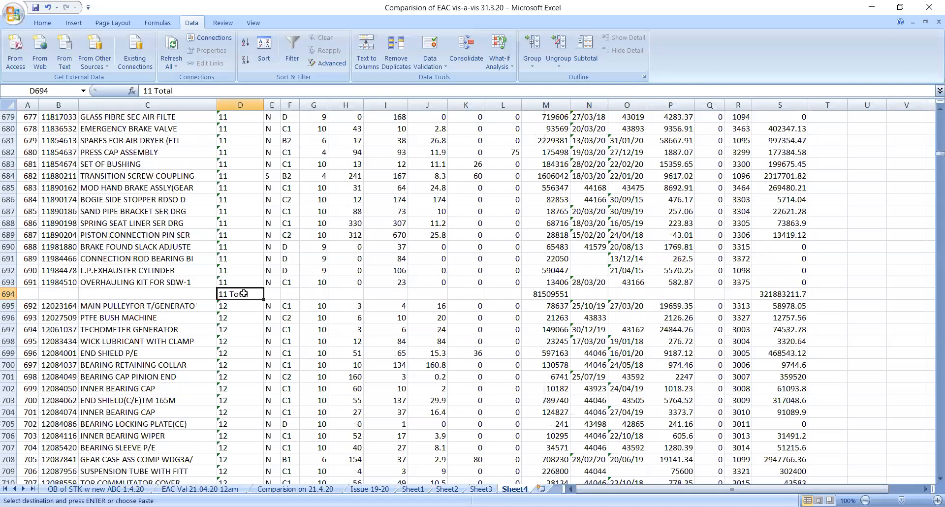
key("ctrl+Right")
key("ctrl+Right")
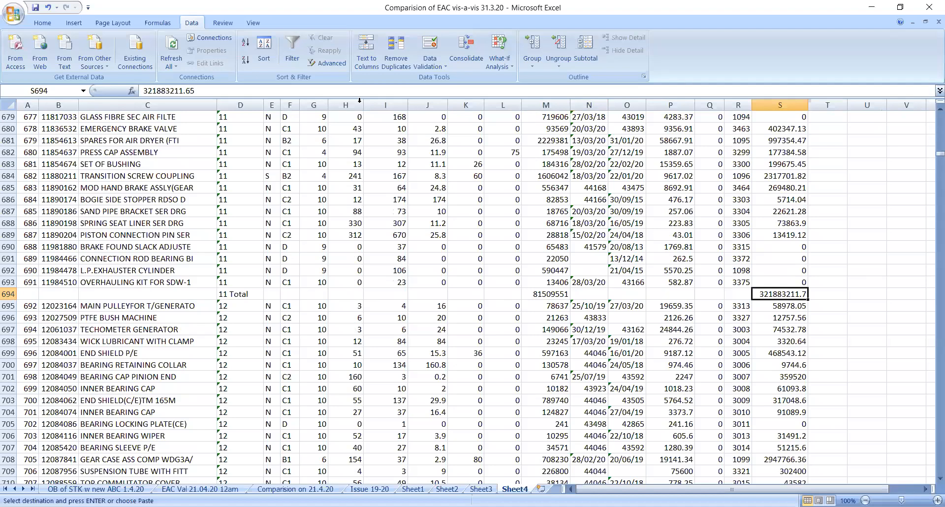
key("ctrl+Left")
key("ctrl+Left")
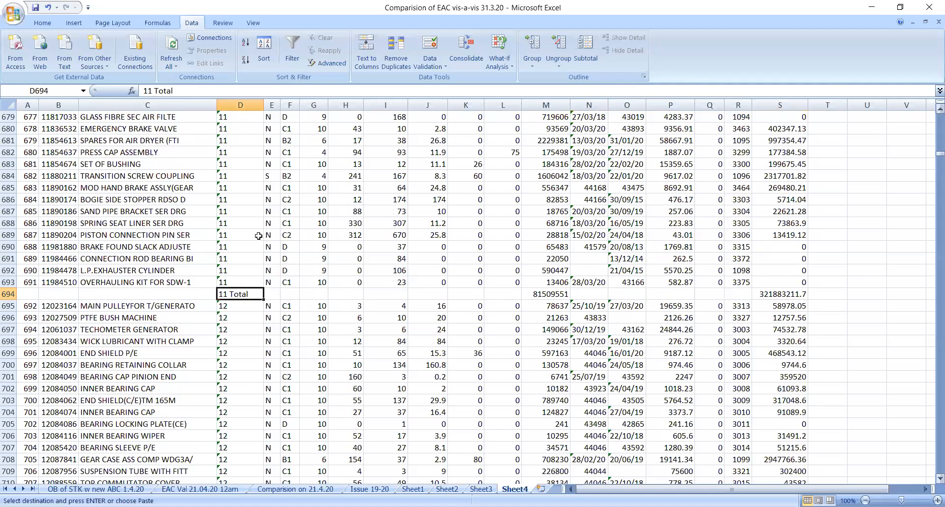
key("ctrl+Up")
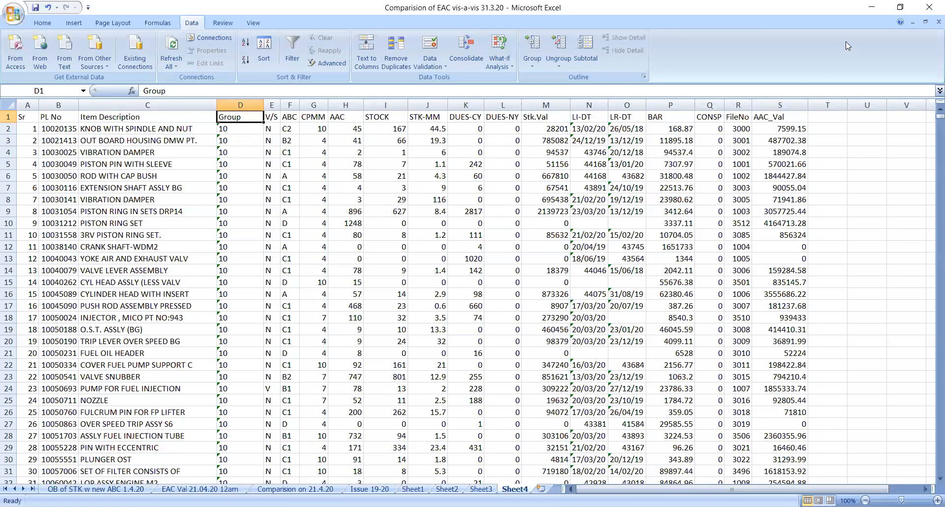
scroll(844, 42, "up", 4)
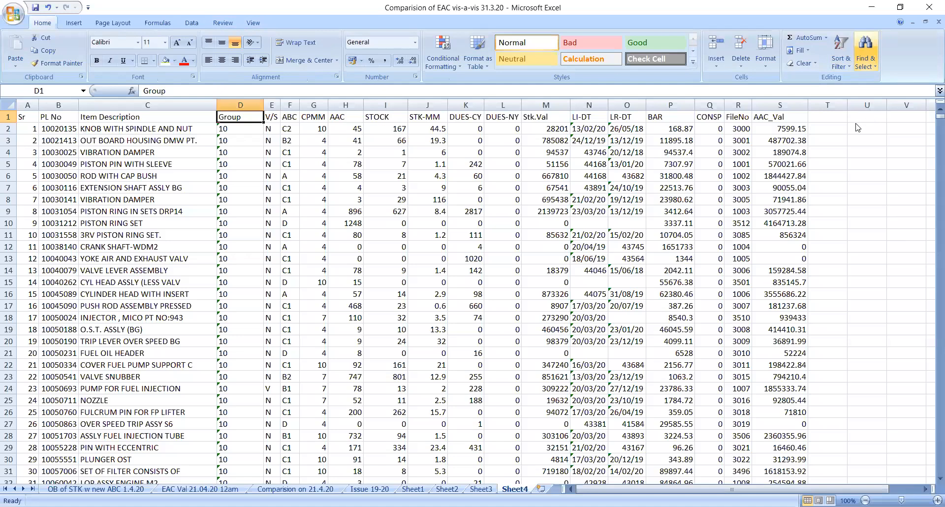
Turn on filtering for the pasted data and filter the ABC column to show only category A items.
key("alt+h")
key("s")
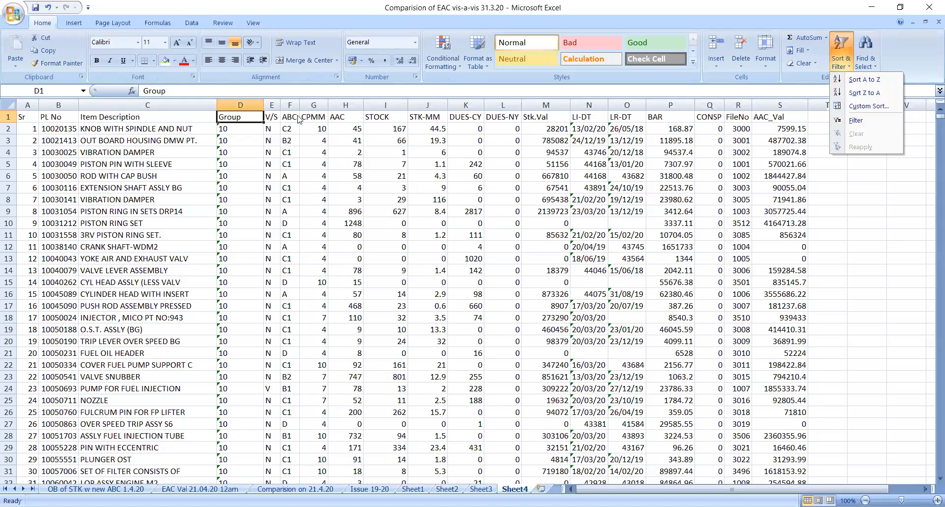
key("f")
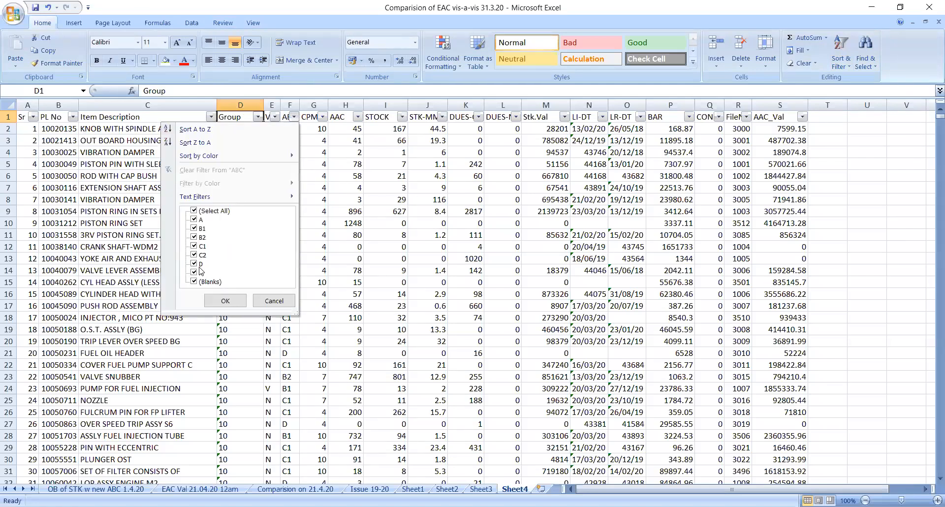
left_click(226, 301)
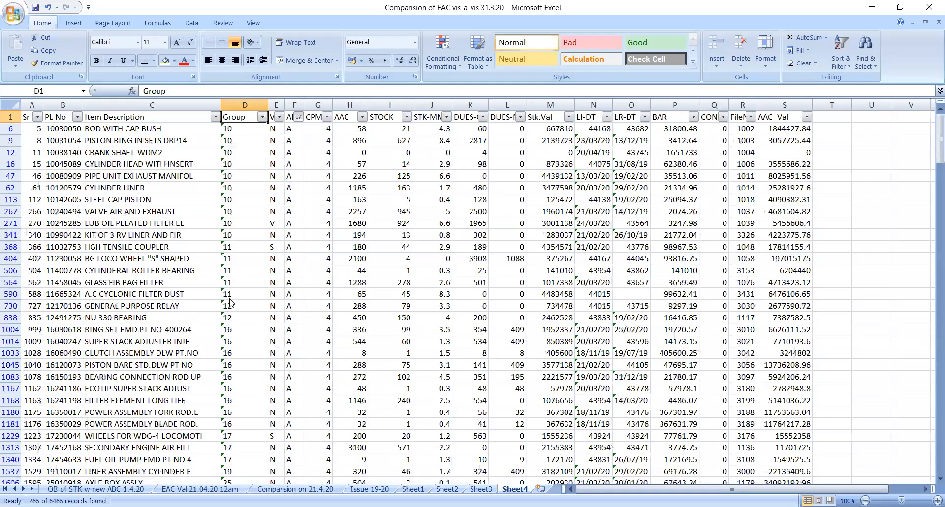
Try other category combinations in the ABC filter, and reselect all categories to show every row again.
left_click(198, 265)
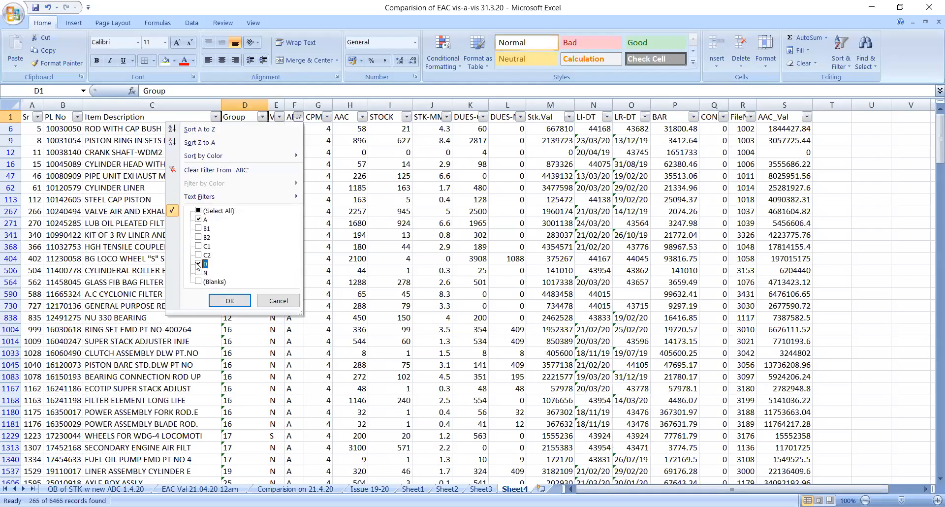
left_click(198, 266)
left_click(198, 220)
left_click(200, 228)
left_click(200, 237)
left_click(200, 246)
left_click(225, 302)
left_click(194, 213)
left_click(223, 300)
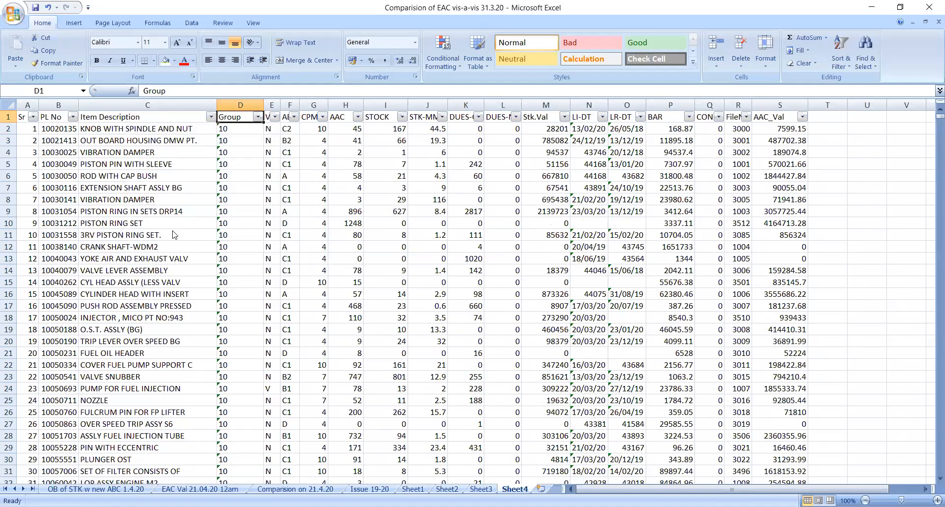
Filter the Group column with a text filter to show only rows that contain "total".
key("alt+Down")
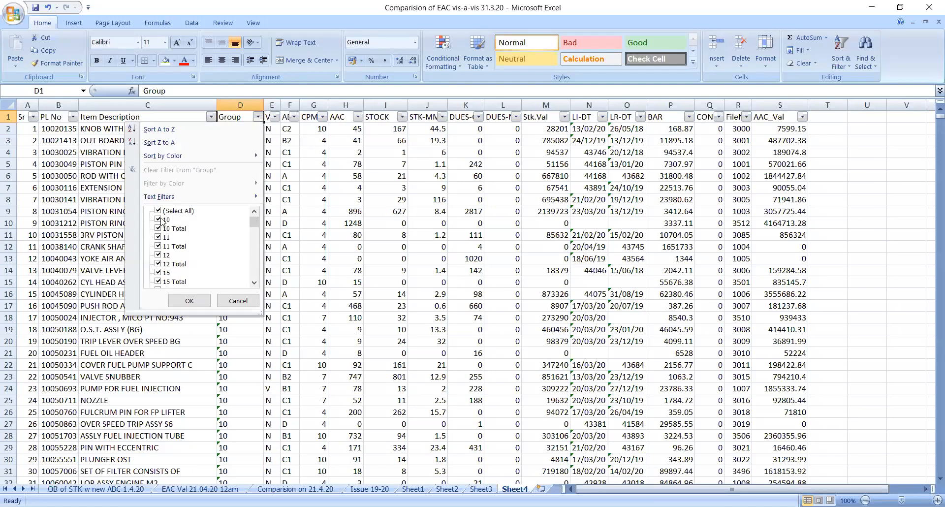
left_click(160, 255)
left_click(158, 271)
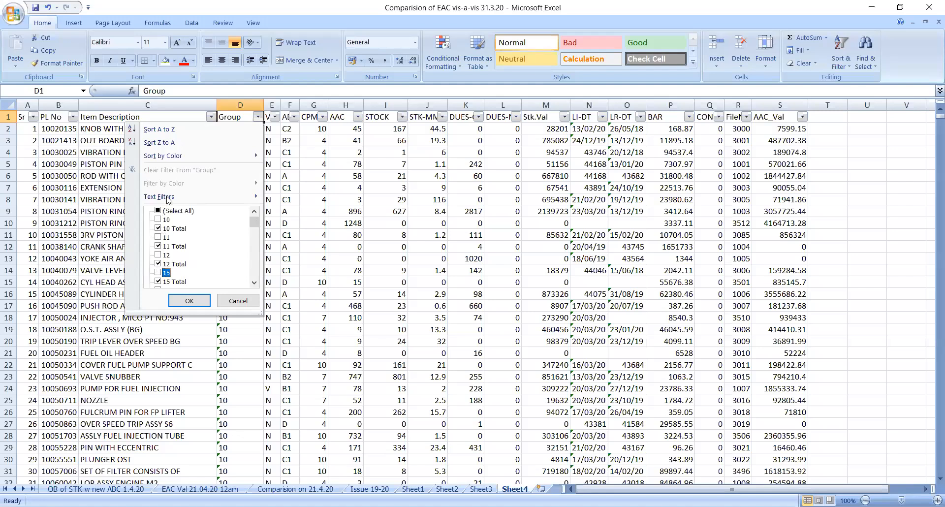
mouse_move(181, 203)
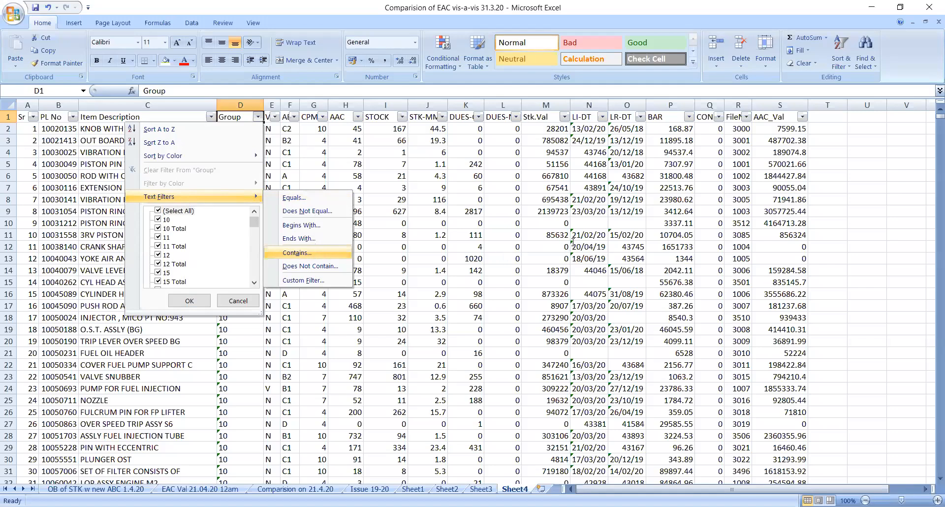
key("Return")
type("total")
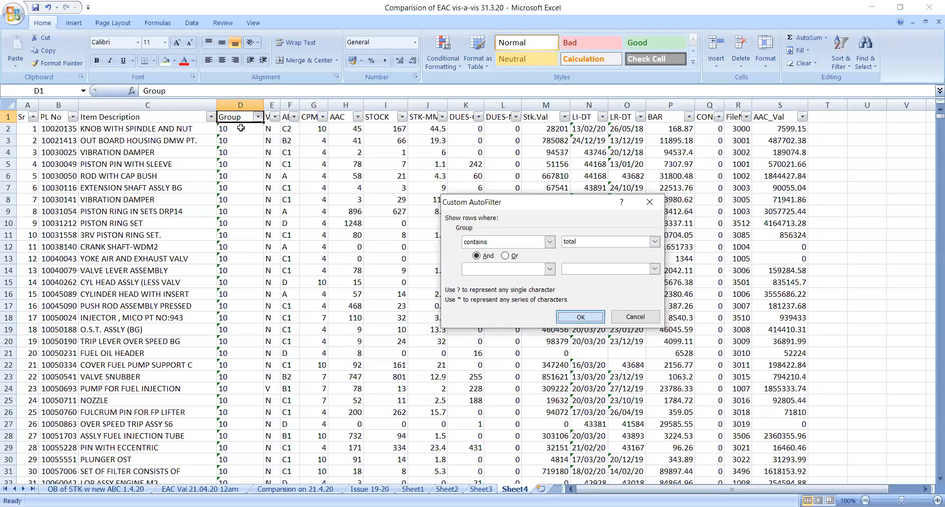
key("Return")
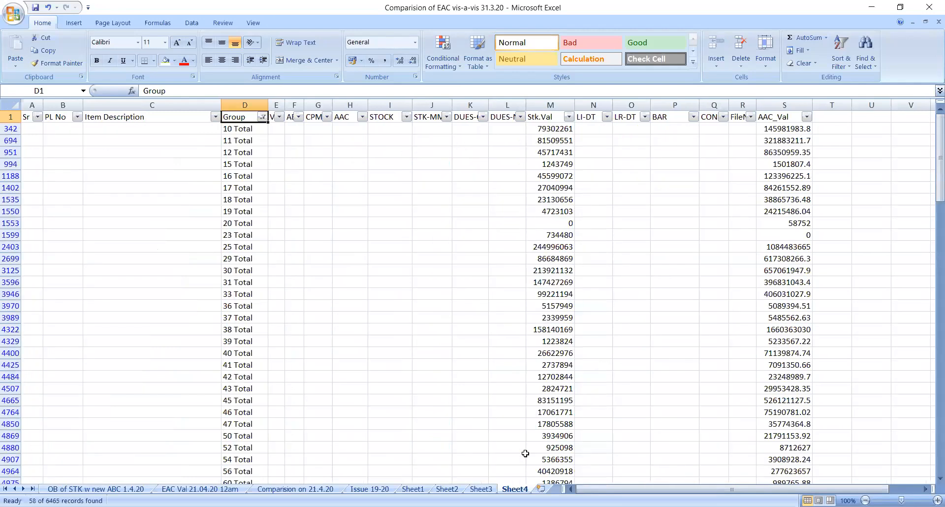
Copy the filtered subtotal rows from the header through Grand Total and paste them into a new sheet at A1.
left_click_drag(931, 145, 27, 115)
left_click_drag(32, 117, 787, 388)
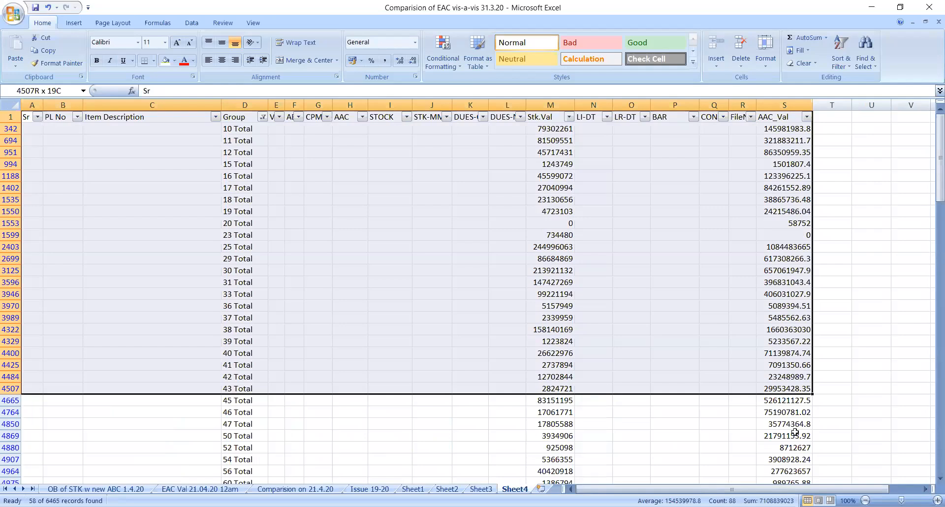
key("ctrl+shift+Down")
right_click(819, 266)
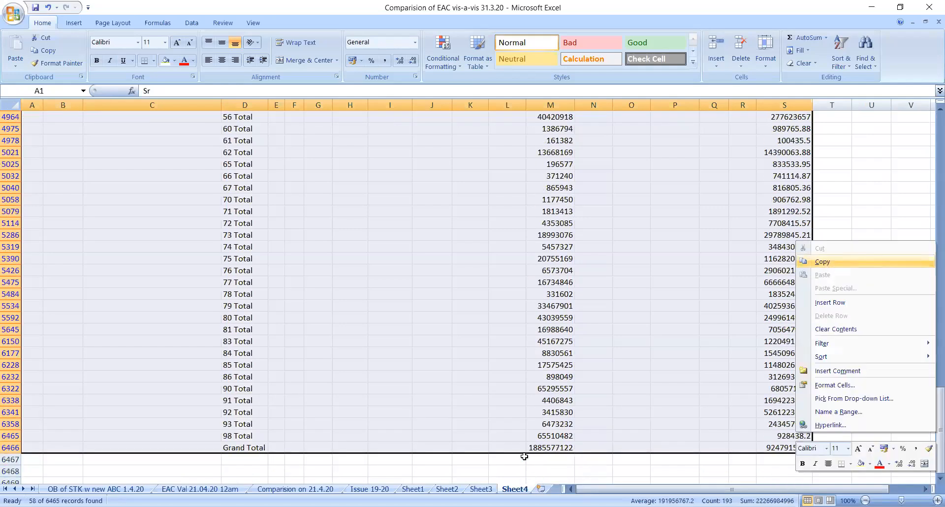
right_click(36, 115)
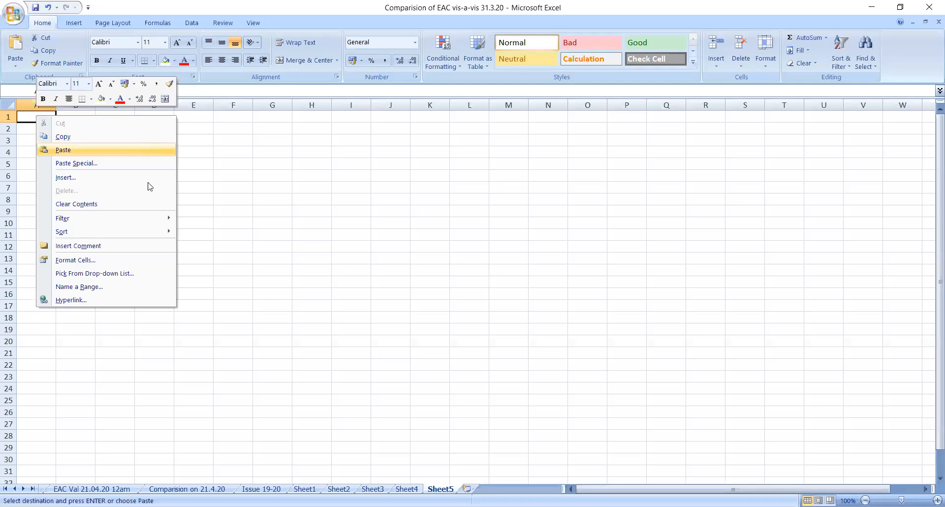
key("Return")
Delete the Sr, PL No and Item Description columns from the pasted subtotals.
left_click_drag(37, 104, 115, 105)
right_click(115, 105)
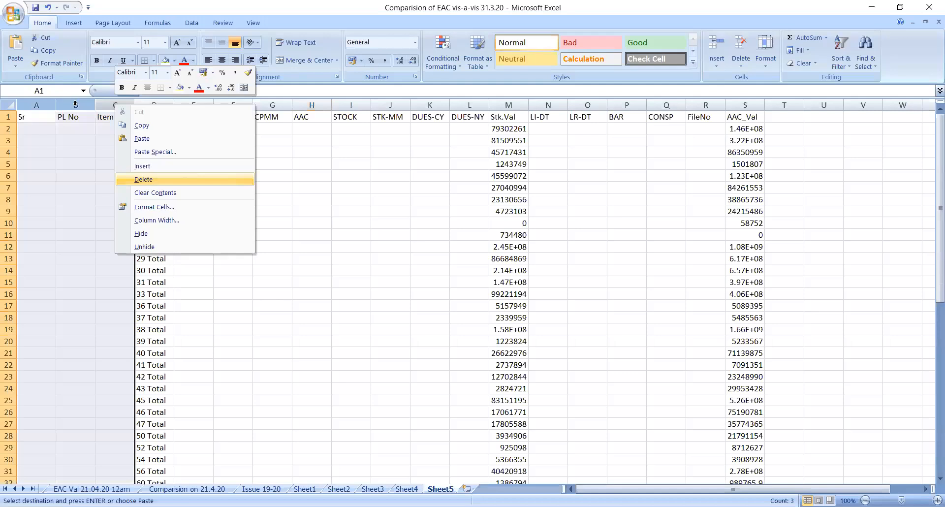
key("Return")
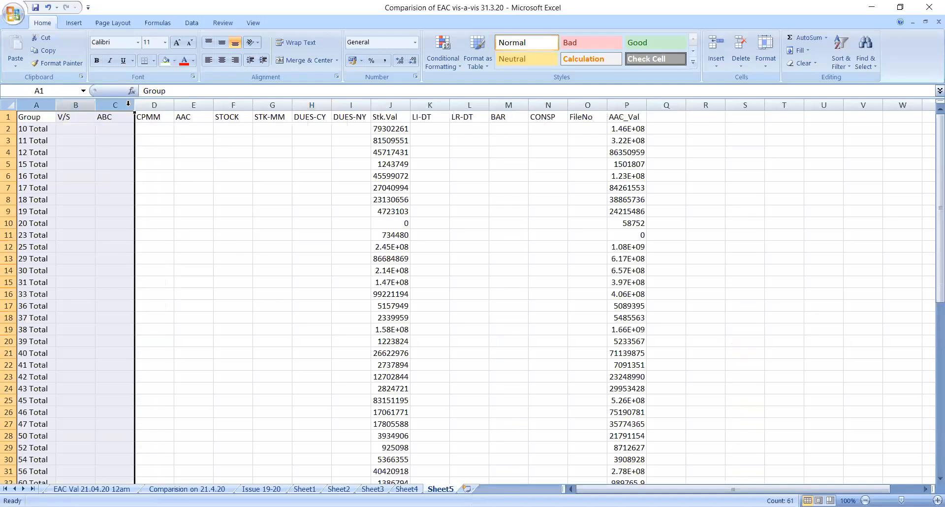
Delete the V/S through DUES-NY and LI-DT through FileNo columns, and autofit the kept Group, Stk.Val and AAC_Val columns.
left_click_drag(75, 105, 130, 105)
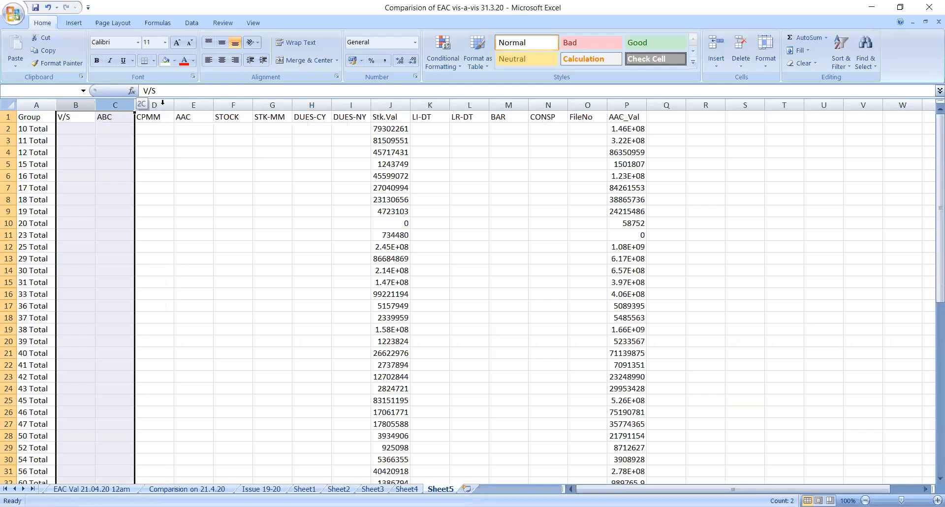
left_click_drag(163, 103, 352, 105)
right_click(352, 105)
left_click(381, 182)
left_click_drag(116, 105, 260, 105)
right_click(260, 105)
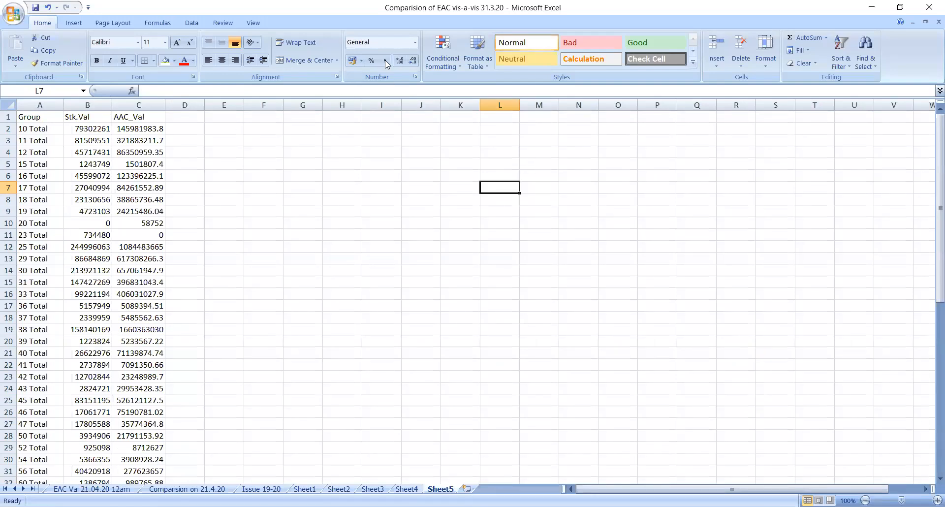
Apply the comma number format without decimals to Stk.Val cell B2.
left_click(93, 129)
left_click(385, 60)
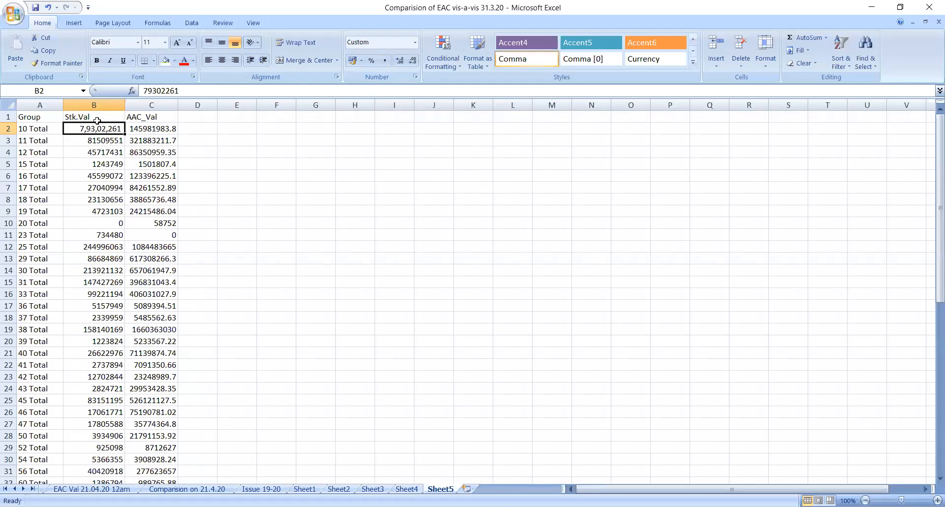
left_click(64, 64)
left_click(107, 130)
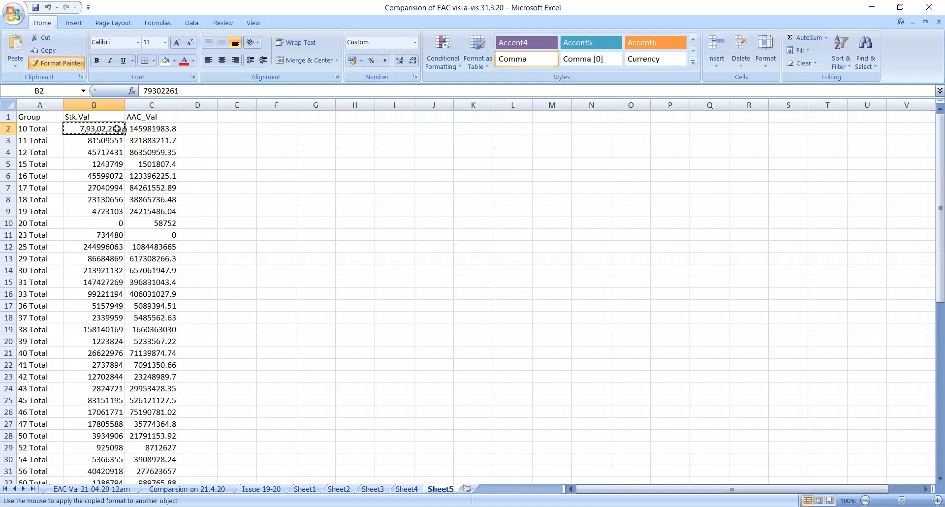
left_click(342, 213)
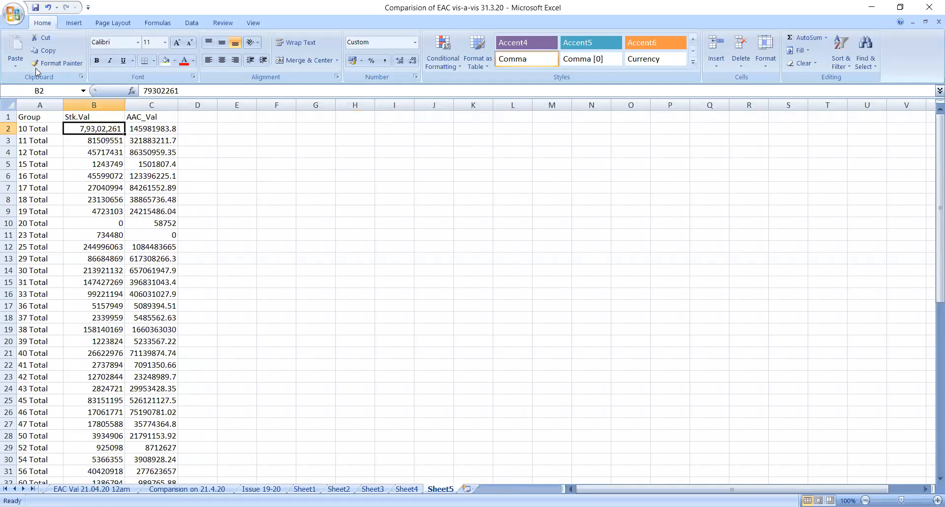
key("alt+h")
key("f")
key("p")
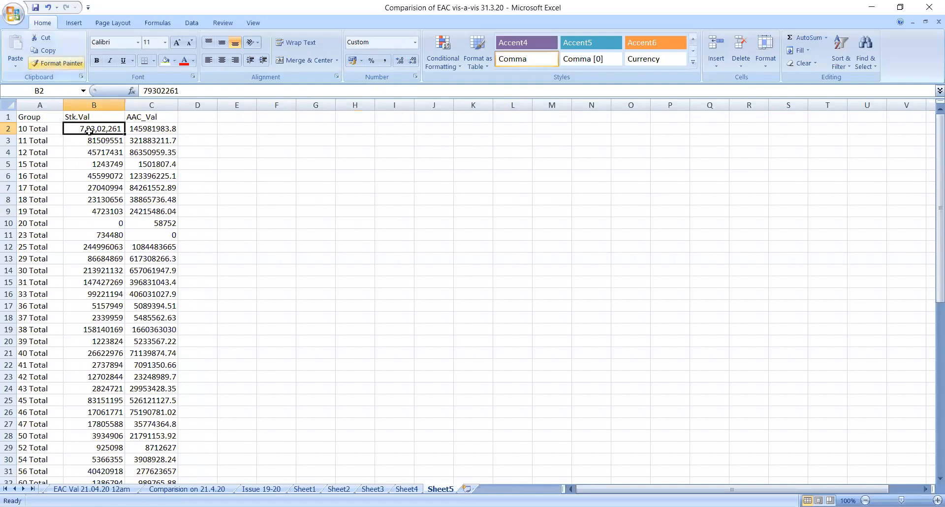
left_click(88, 130)
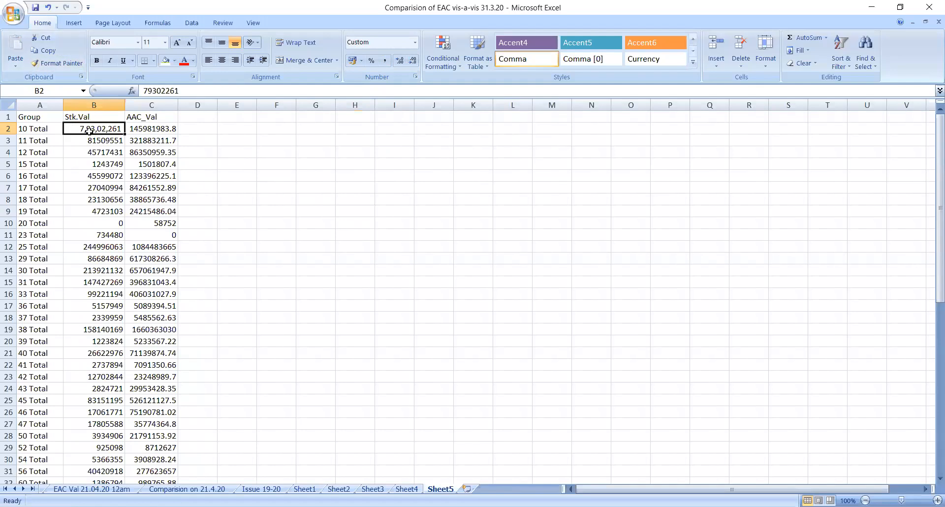
Copy the comma format of B2 to AAC_Val cell C2 with Format Painter.
left_click(64, 64)
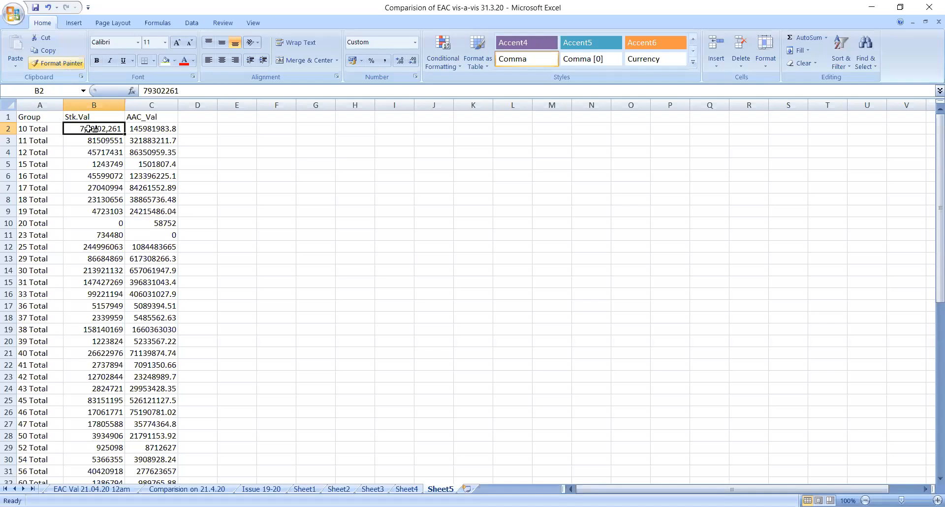
left_click(54, 68)
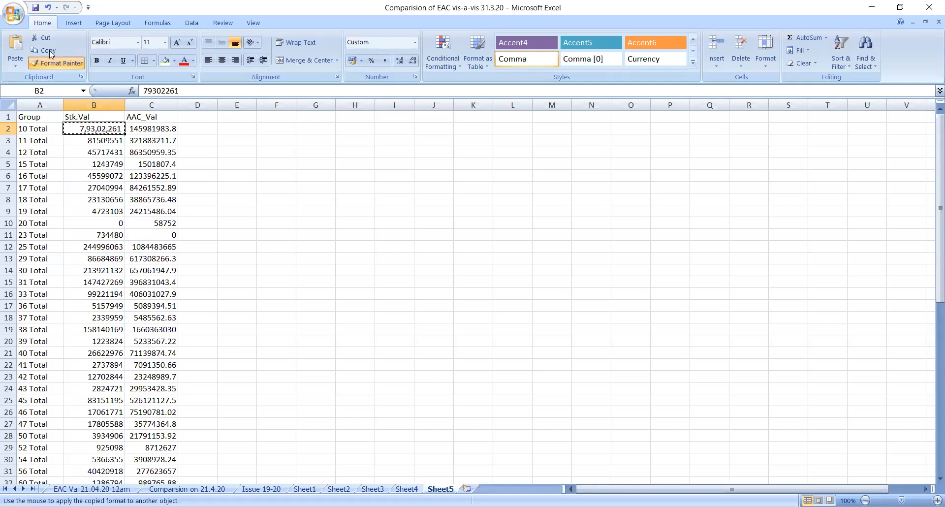
left_click(168, 128)
left_click(95, 129)
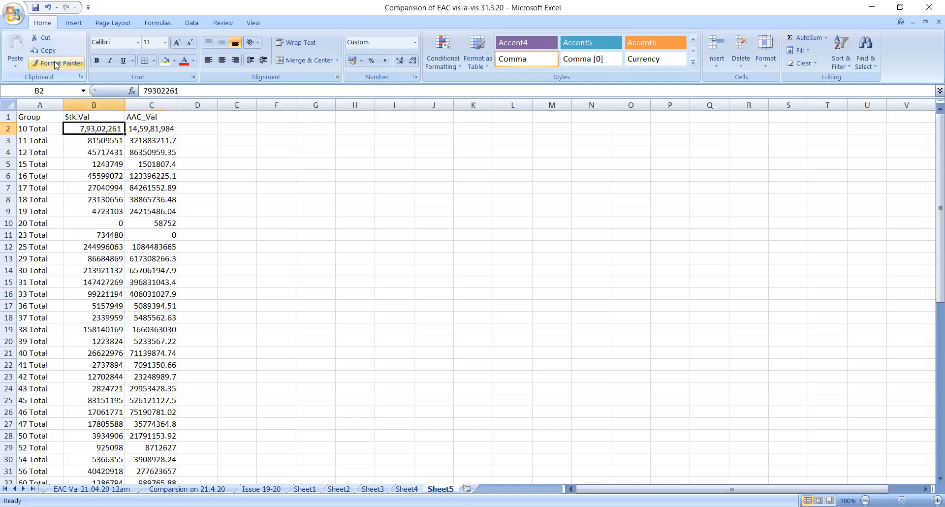
Copy the comma format of B2 to all Stk.Val and AAC_Val values in B2:C59, and autofit the AAC_Val column.
left_click(56, 64)
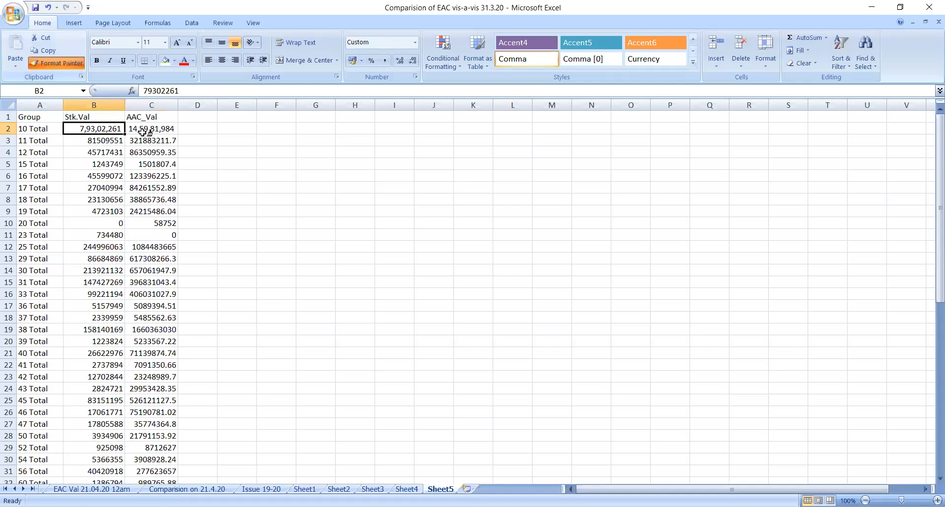
left_click_drag(96, 128, 152, 484)
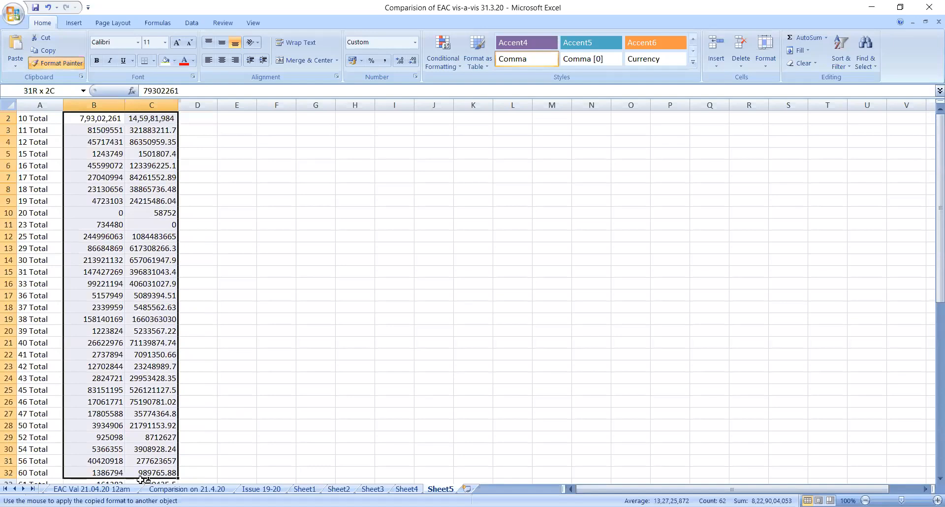
key("ctrl+shift+Down")
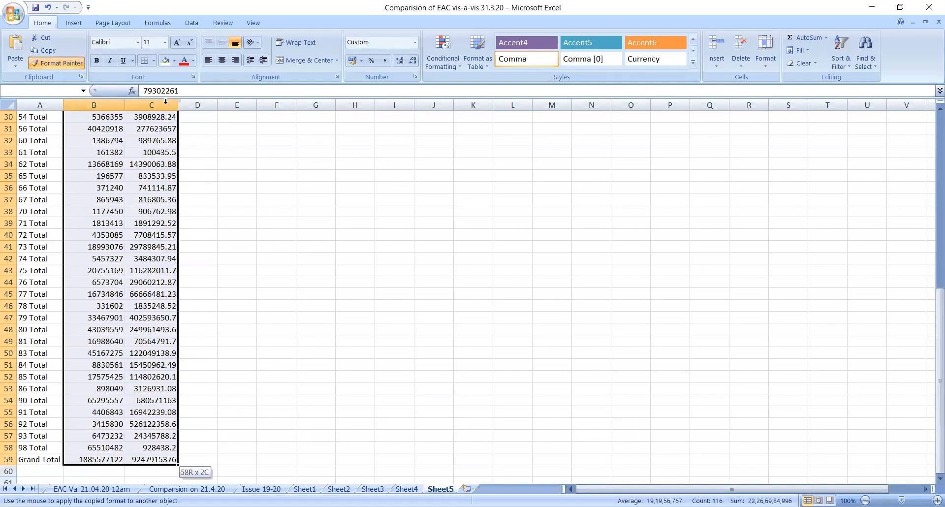
scroll(168, 241, "up", 10)
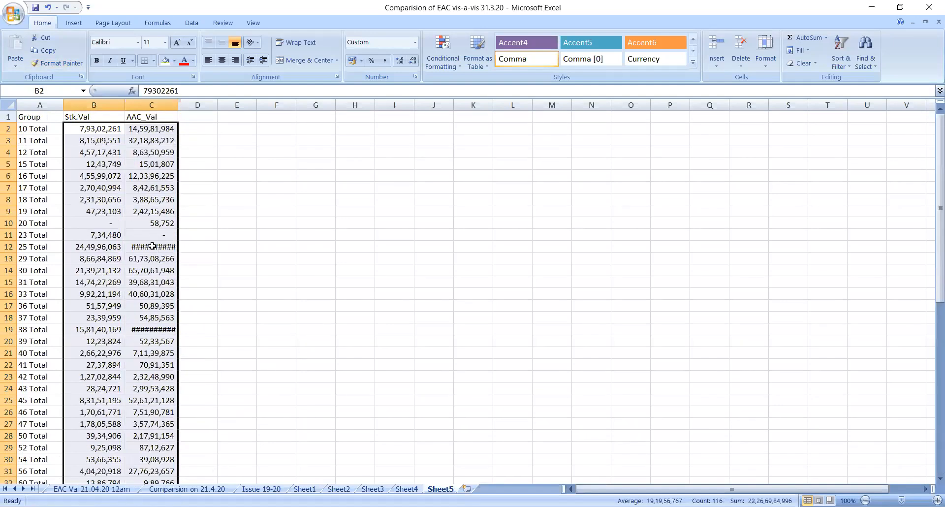
double_click(178, 104)
left_click(323, 341)
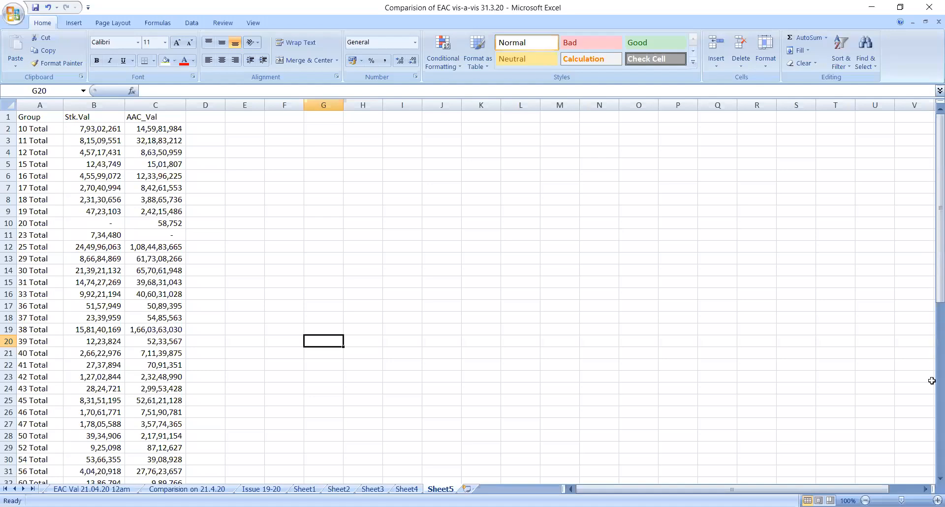
Examine the formatted group totals down to the Grand Total row, checking the AAC_Val grand total.
scroll(930, 384, "down", 9)
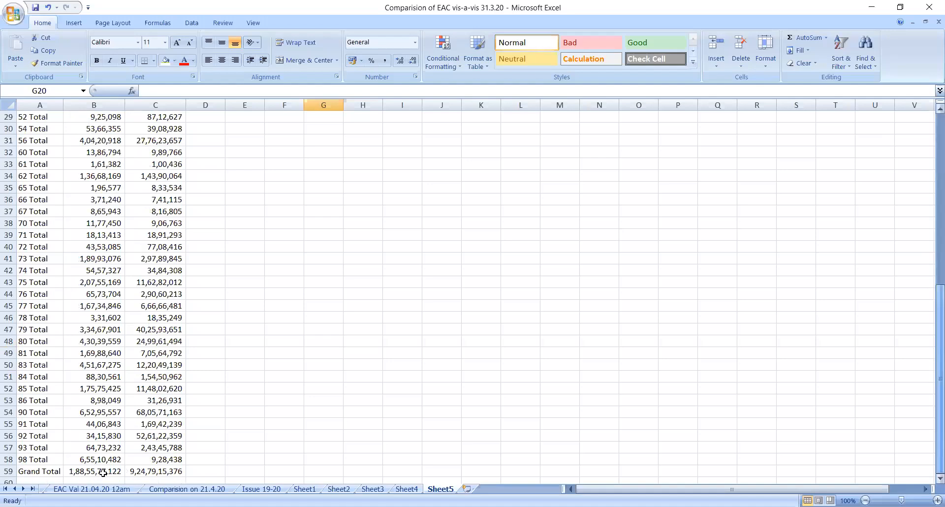
left_click(166, 472)
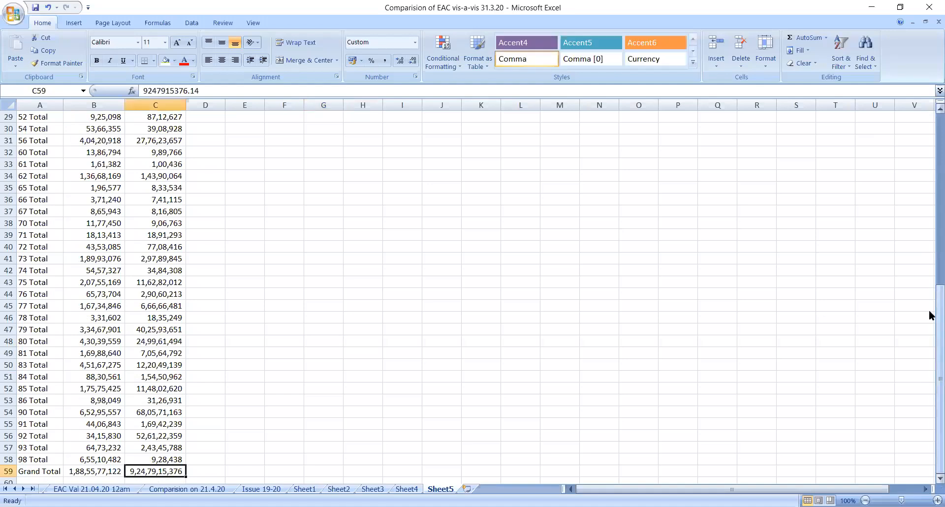
left_click_drag(940, 329, 940, 311)
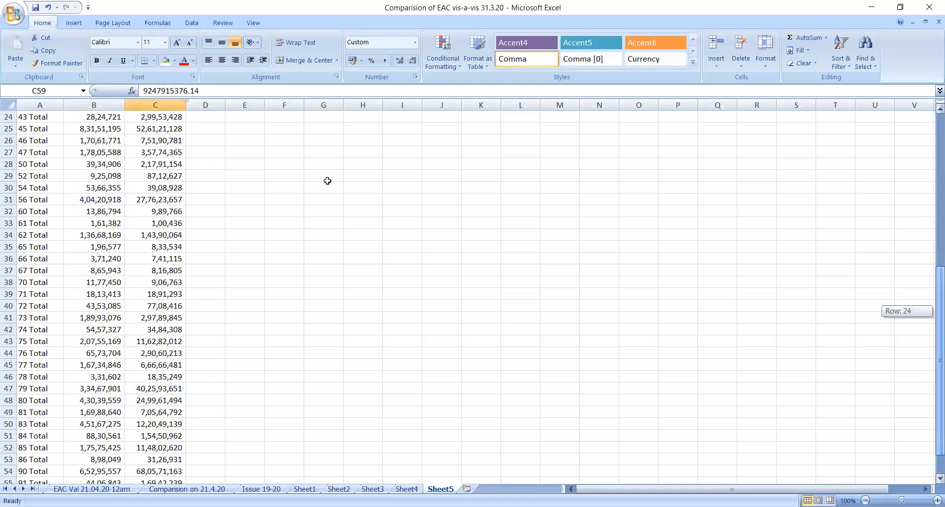
scroll(273, 165, "up", 8)
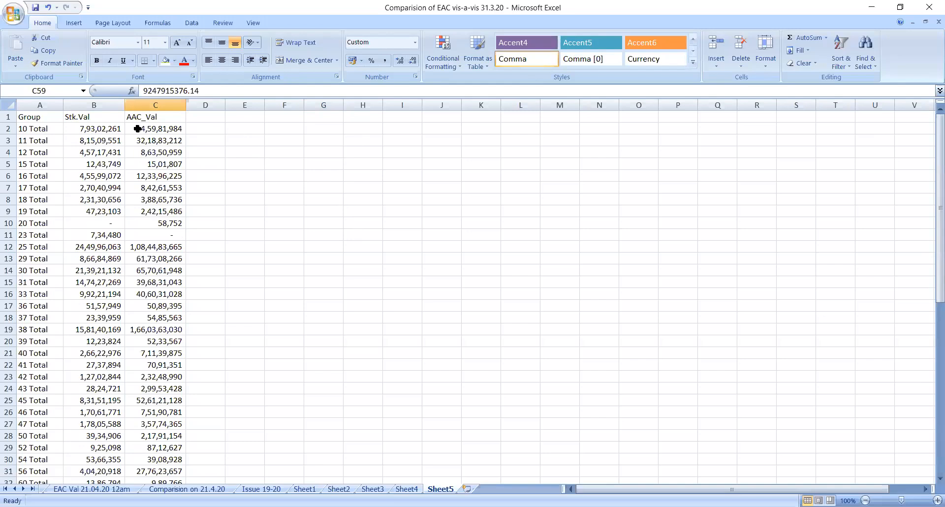
Enter 10000000 in cell E1, beside the subtotals table.
left_click(74, 129)
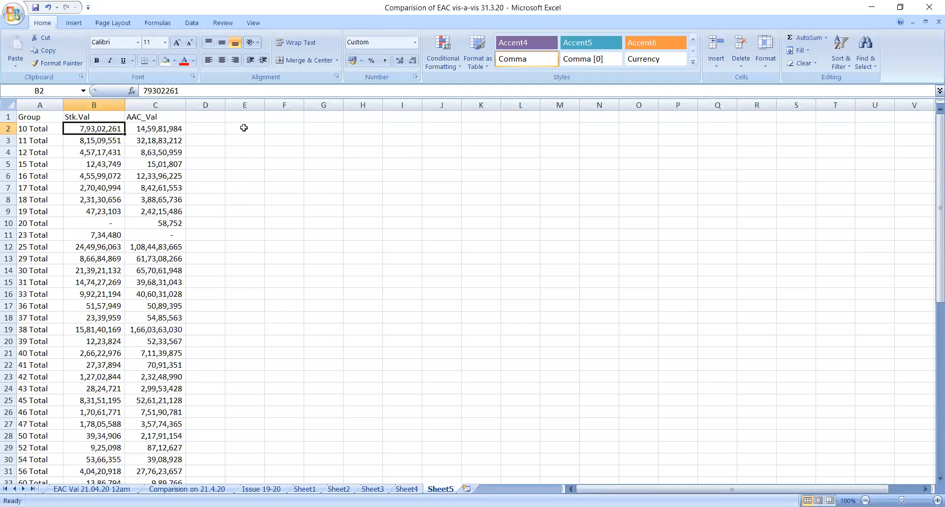
key("Up")
key("Right")
key("Right")
key("Right")
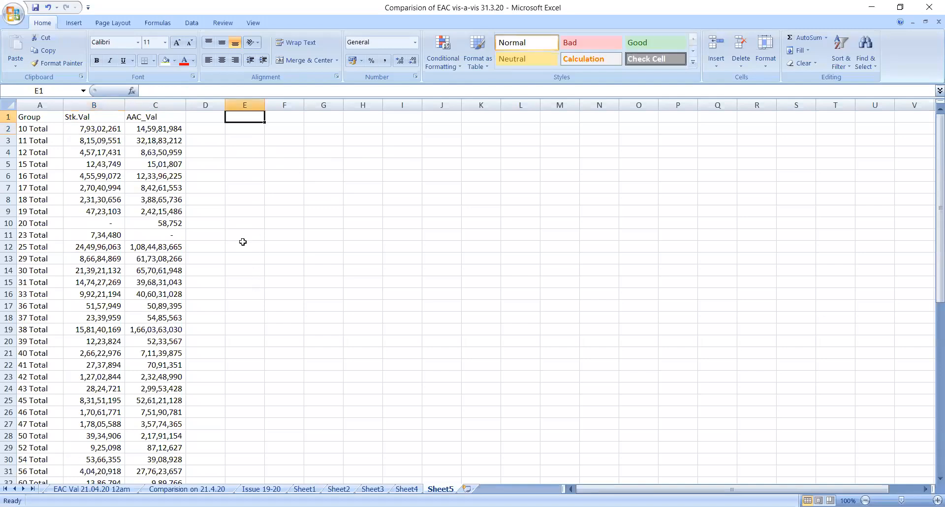
type("10")
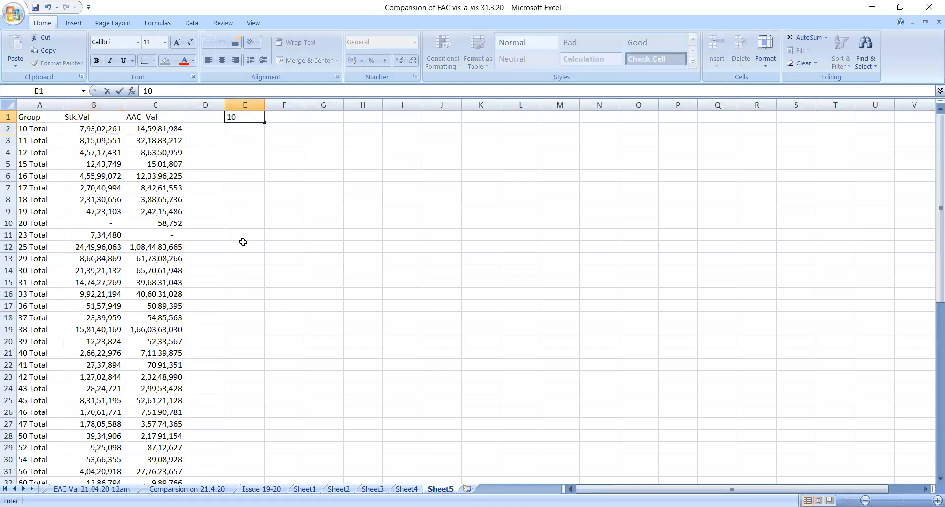
type("000000")
key("ctrl+Return")
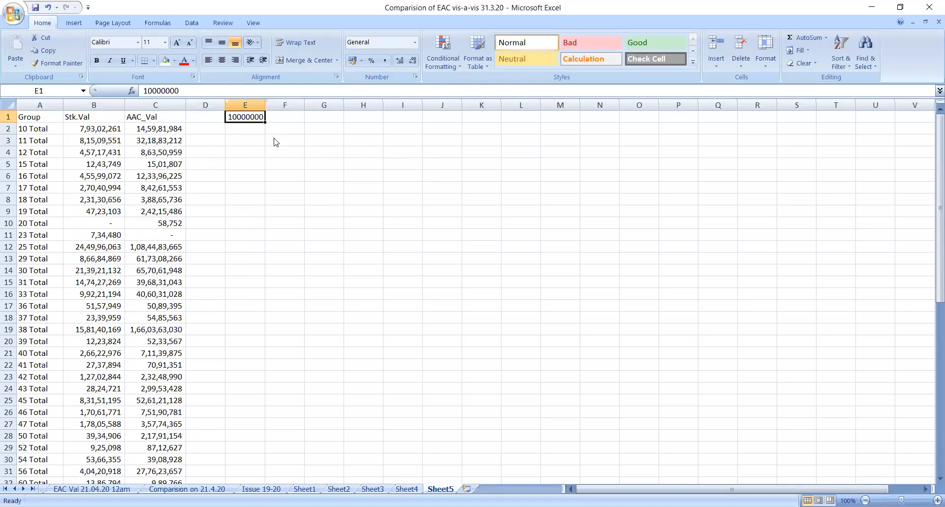
Divide all Stk.Val and AAC_Val values in B2:C59 by the E1 value using Paste Special, and show two decimals.
right_click(252, 119)
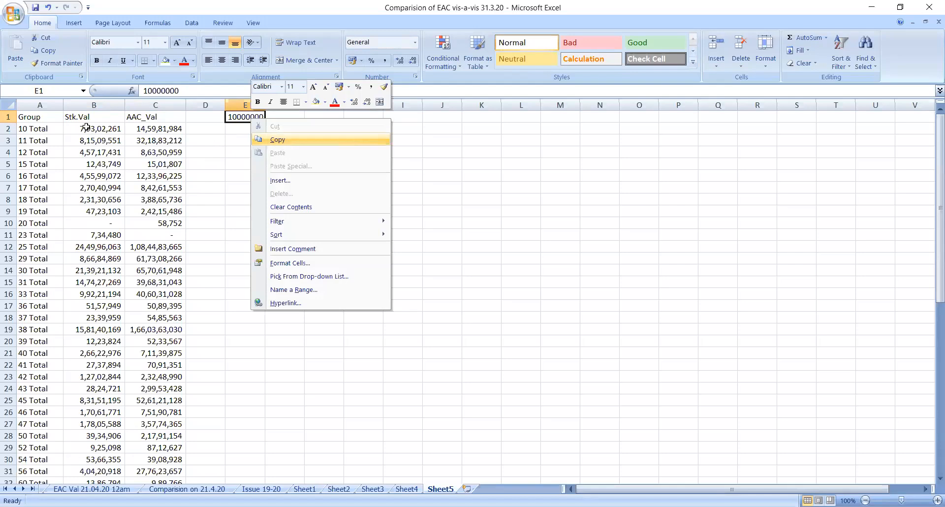
left_click(277, 139)
left_click_drag(95, 129, 148, 457)
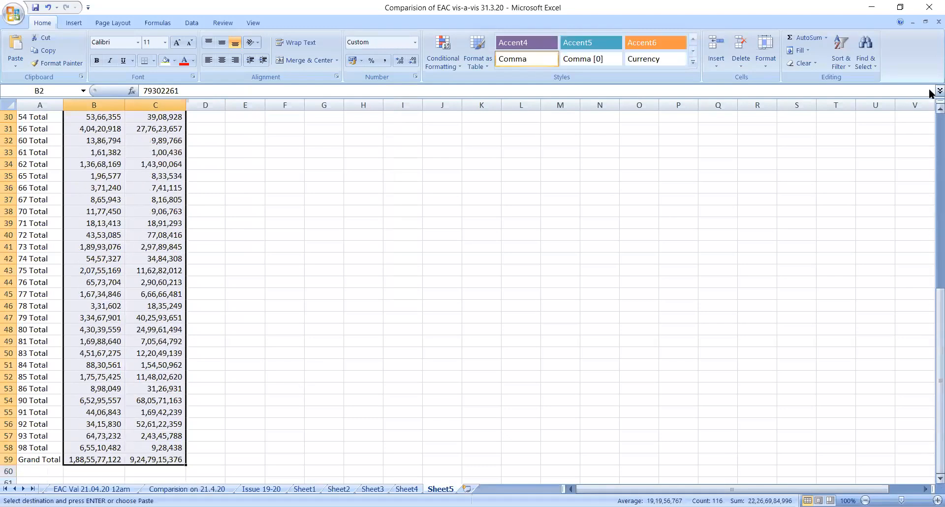
scroll(369, 112, "up", 10)
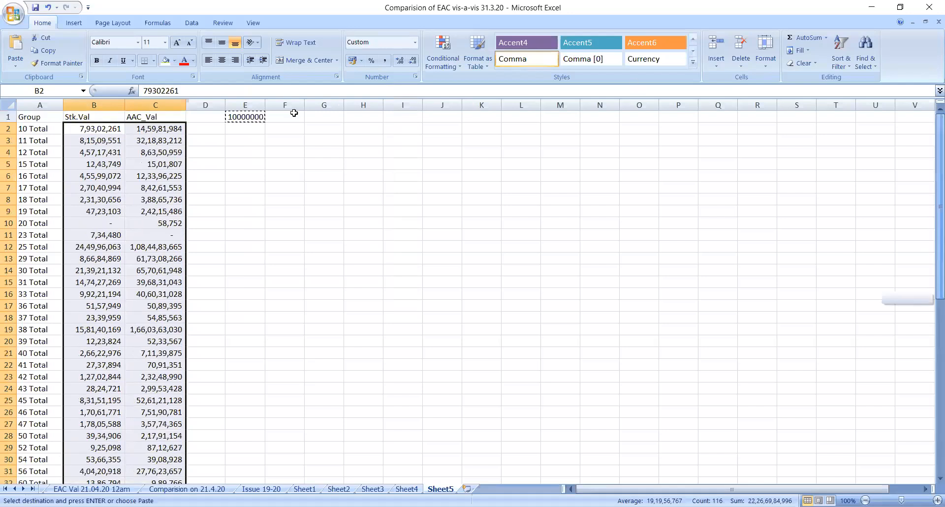
right_click(94, 169)
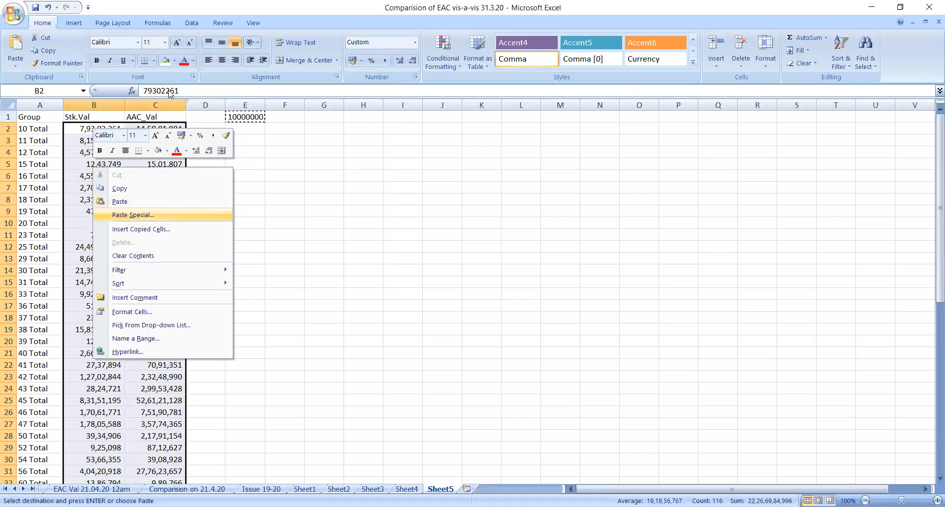
left_click(137, 218)
left_click_drag(149, 117, 439, 125)
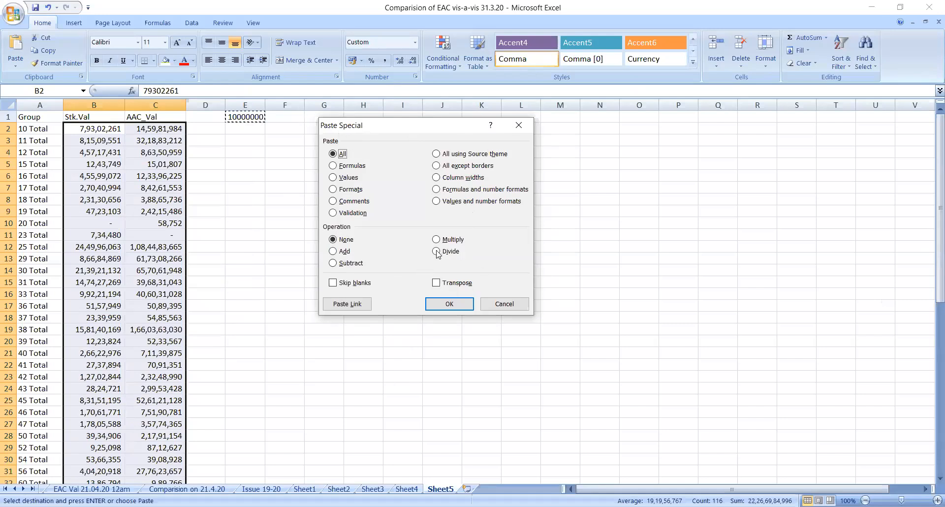
key("alt+i")
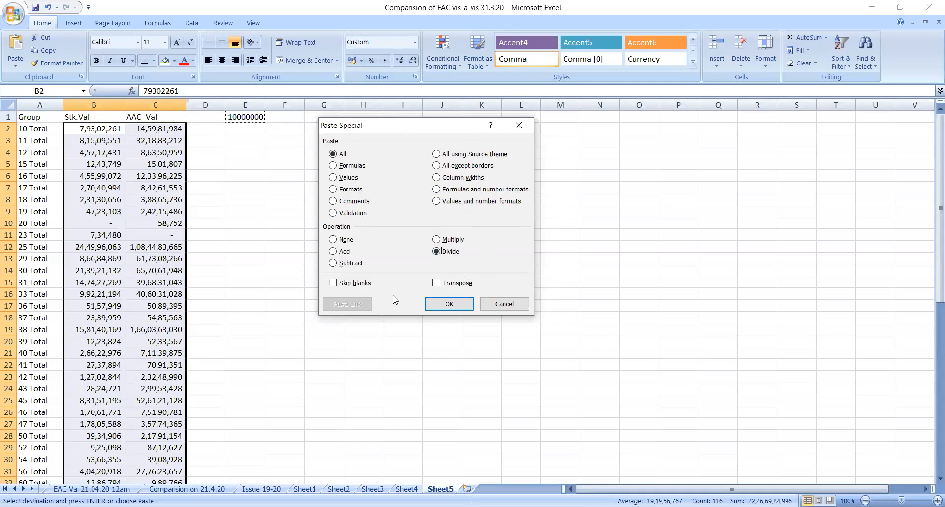
left_click(449, 304)
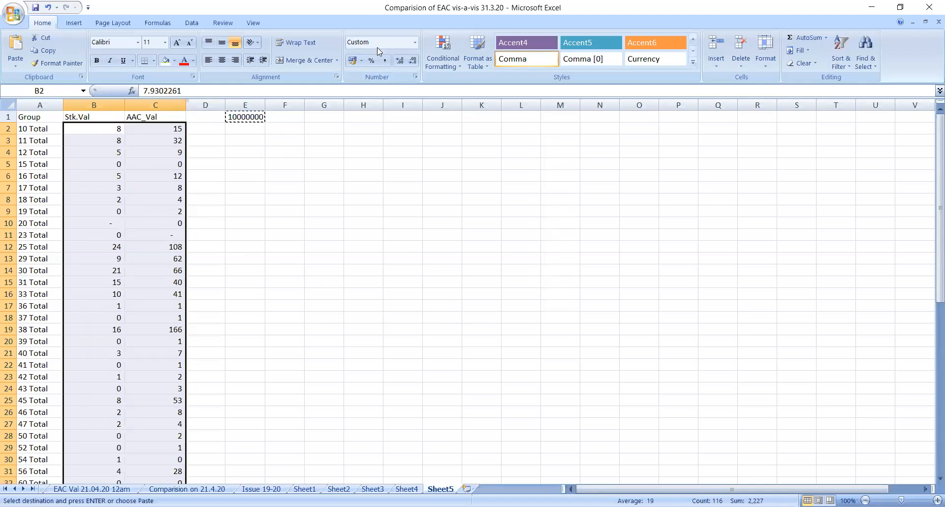
left_click(399, 61)
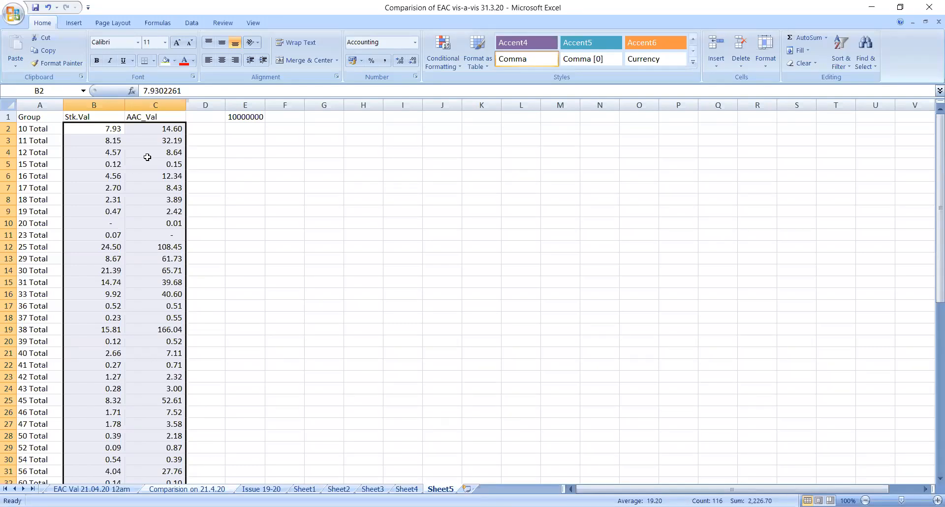
View the EAC Val 21.04.20 12am sheet and return to Sheet5.
left_click(92, 488)
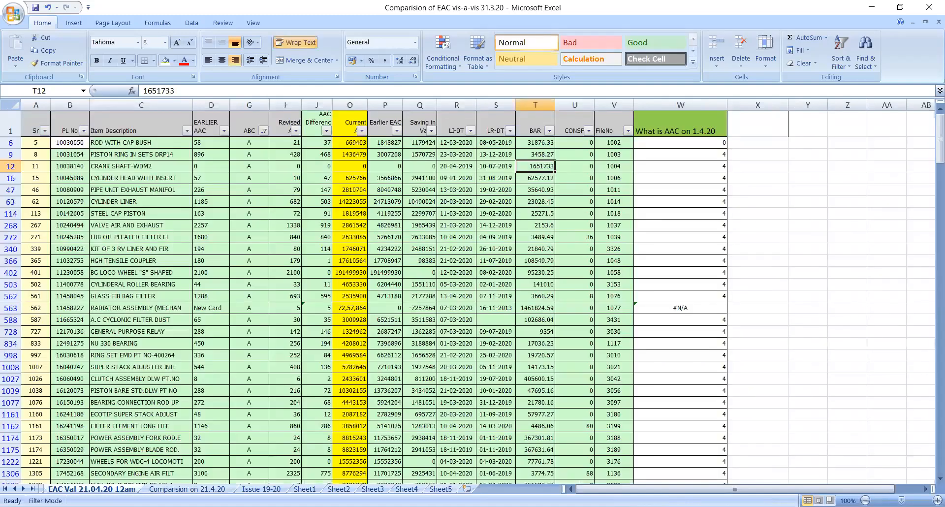
left_click(439, 487)
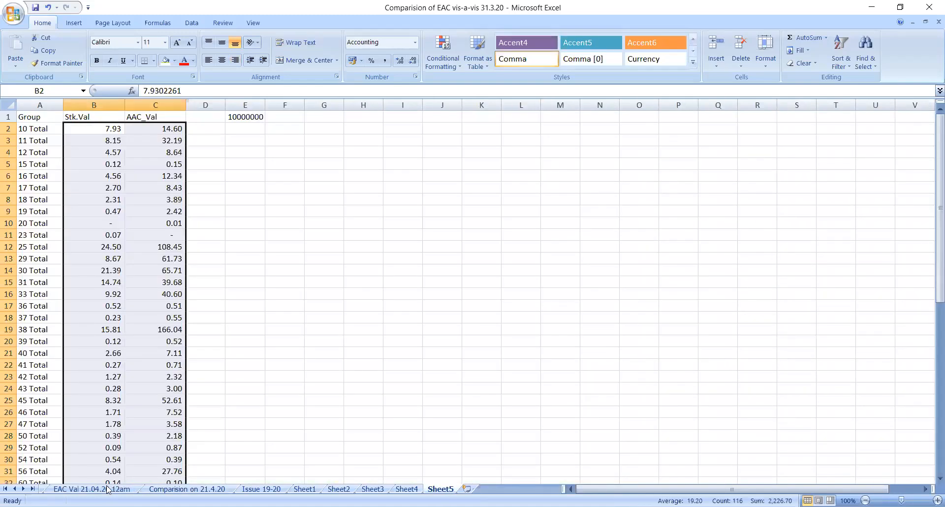
left_click(107, 488)
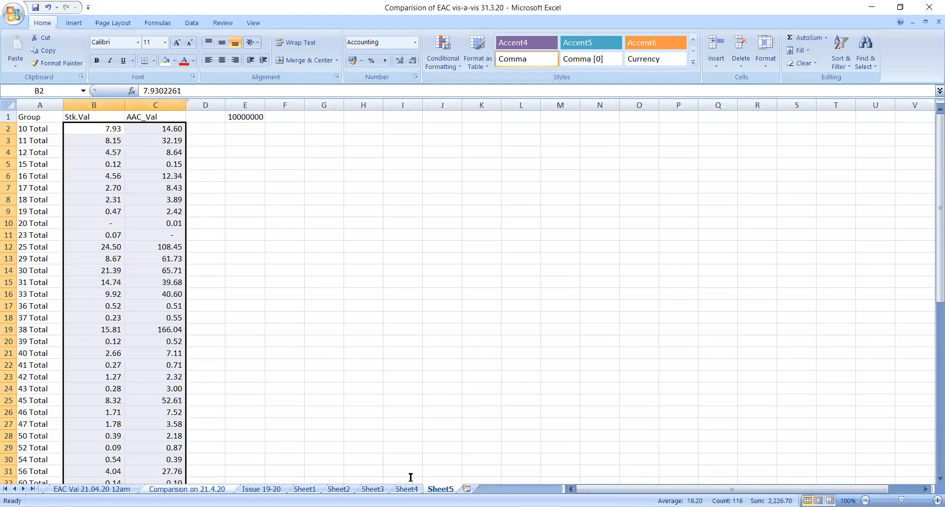
key("alt+F1")
Rename Sheet5 as Total AAC sheet of 1.4 and insert a new worksheet after it.
double_click(440, 489)
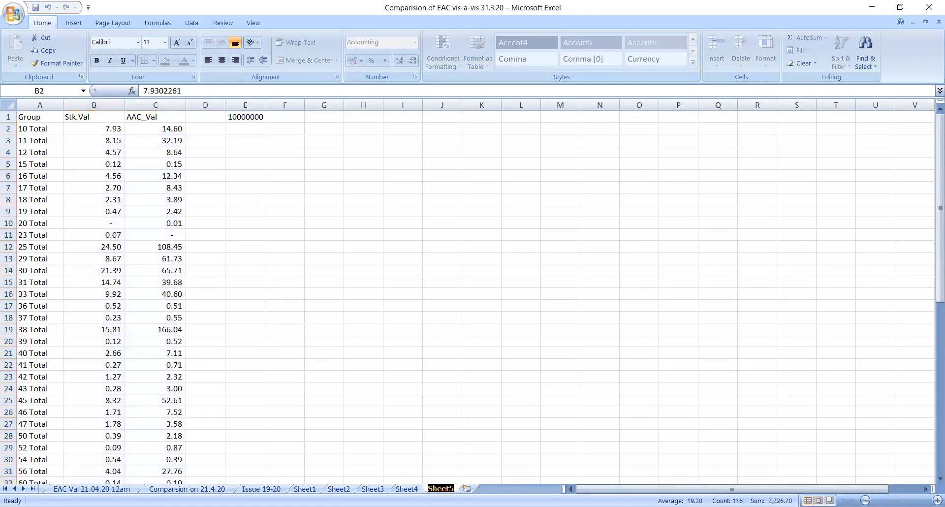
type("Total AAC")
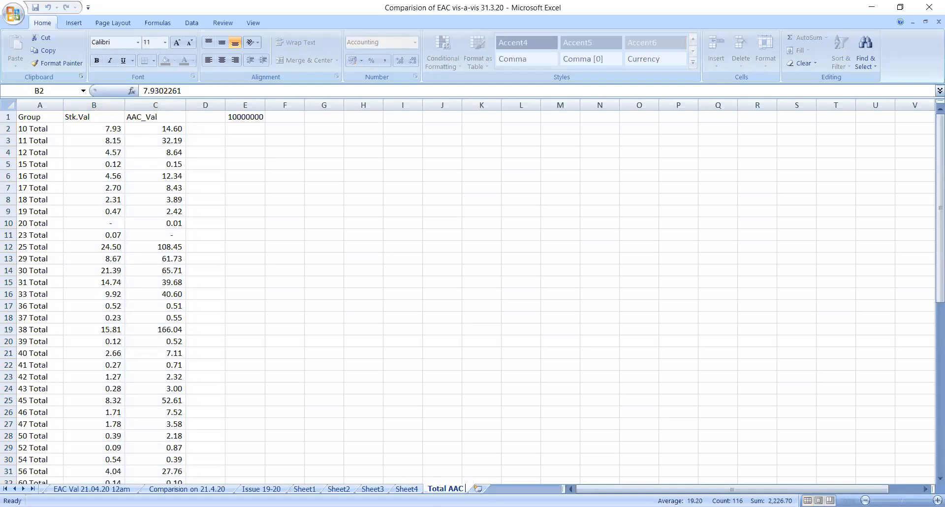
type(" sheet of 1")
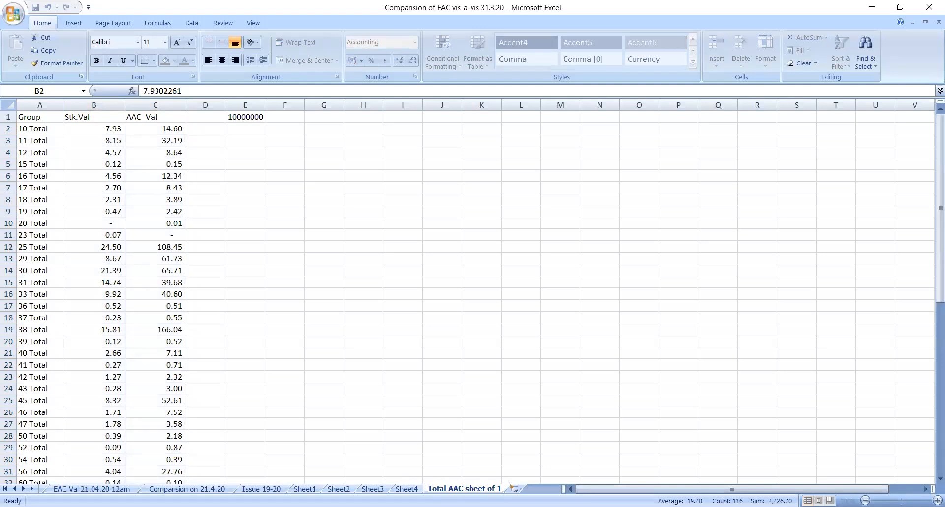
type(".4")
key("Return")
key("shift+F11")
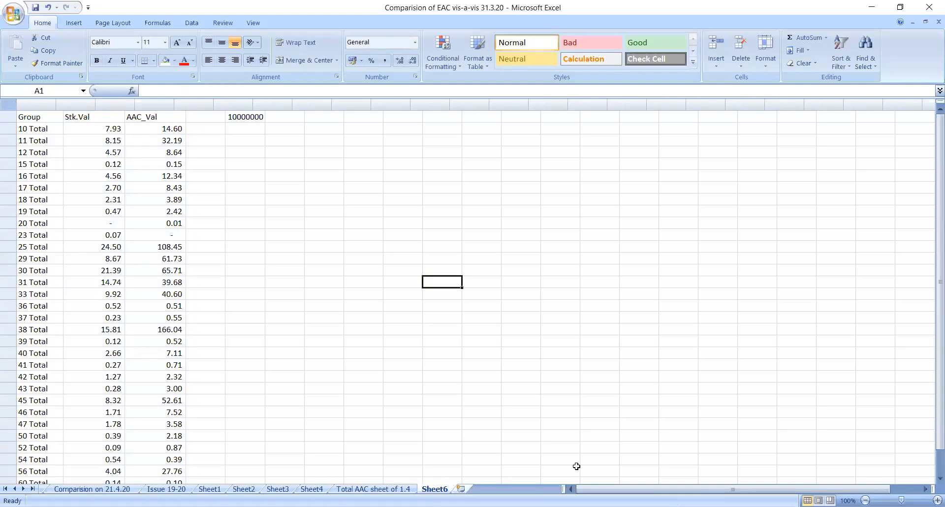
type("Total")
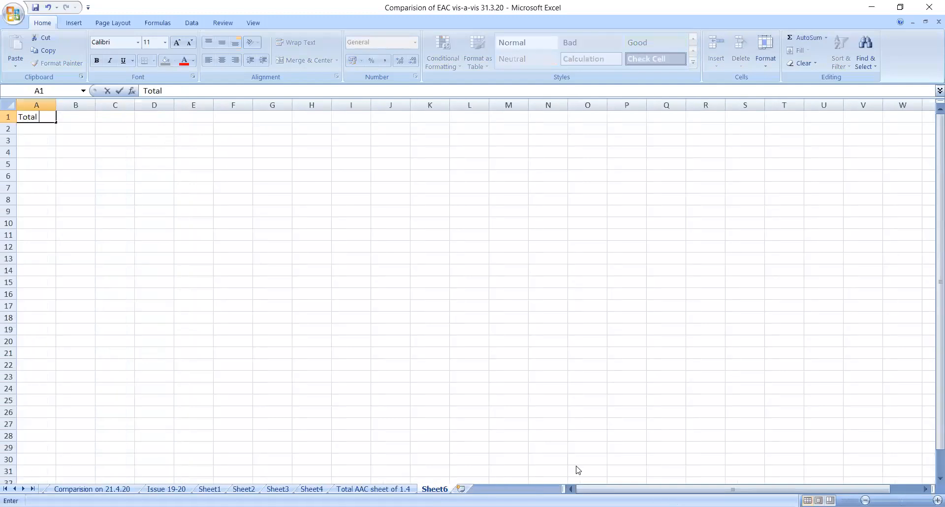
type(" AA")
key("BackSpace")
key("BackSpace")
key("BackSpace")
key("BackSpace")
key("BackSpace")
key("BackSpace")
key("BackSpace")
key("BackSpace")
Rename the new blank worksheet as Total AAC of 21.4.
double_click(434, 489)
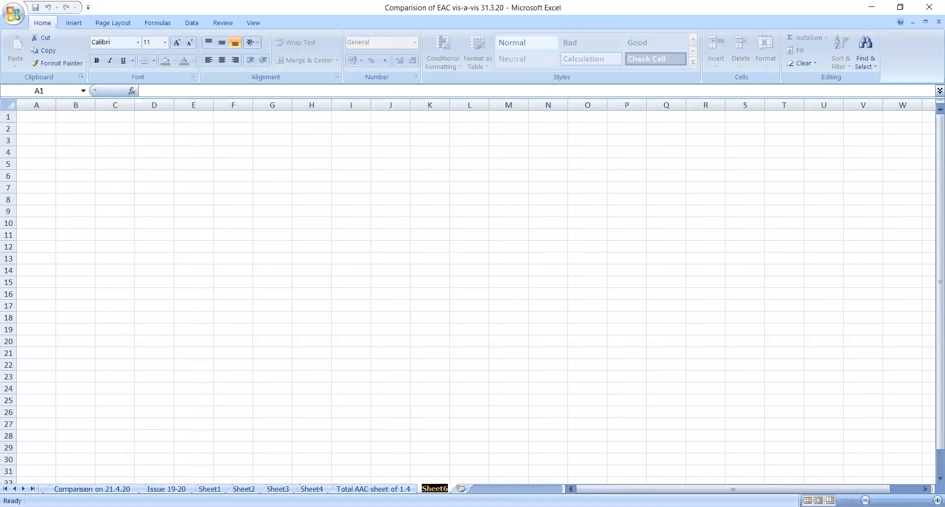
type("Total AAC of 21.")
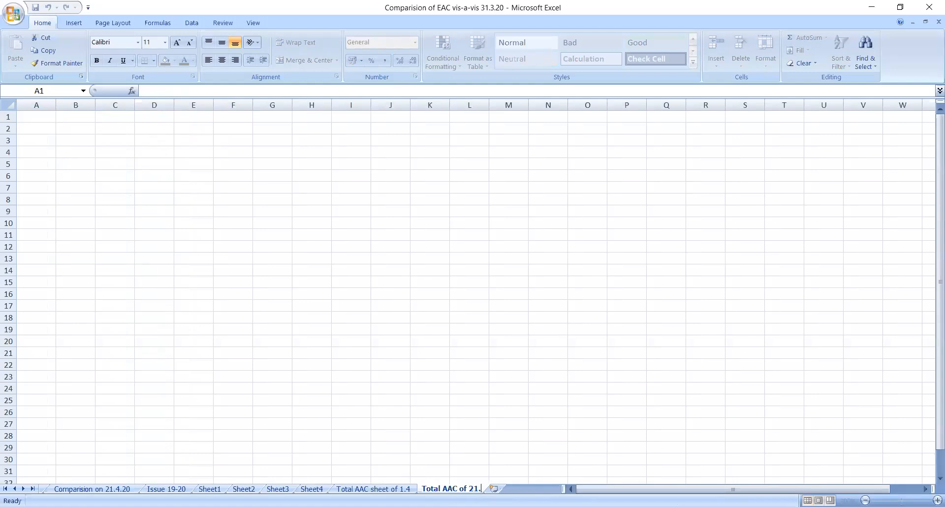
type("4")
key("Return")
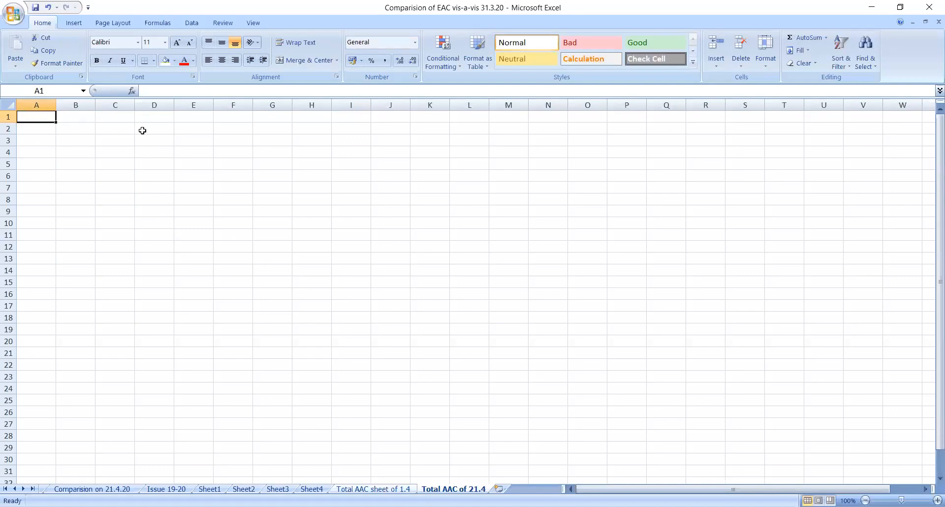
Copy the totals table A1:C59 from Total AAC sheet of 1.4 to cell A1 of Total AAC of 21.4.
key("ctrl+Page_Up")
key("shift+Right")
key("shift+Right")
key("shift+Down")
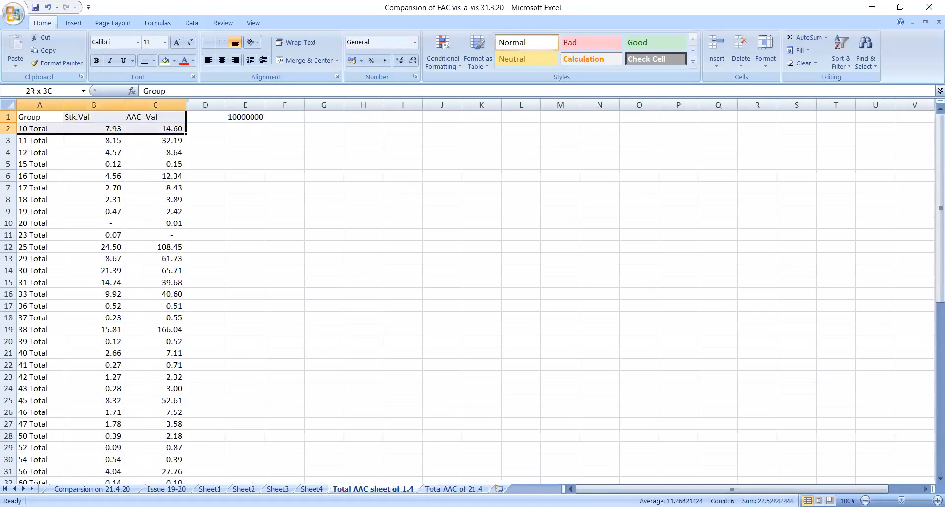
key("shift+Down")
key("shift+Down")
key("shift+Down")
key("shift+Down")
key("shift+Down")
key("shift+Down")
key("shift+Down")
key("shift+Down")
key("shift+Down")
key("shift+Down")
key("shift+Down")
key("shift+Down")
key("shift+Down")
key("shift+Down")
key("shift+Down")
key("shift+Down")
key("shift+Down")
key("shift+Down")
key("shift+Down")
key("shift+Down")
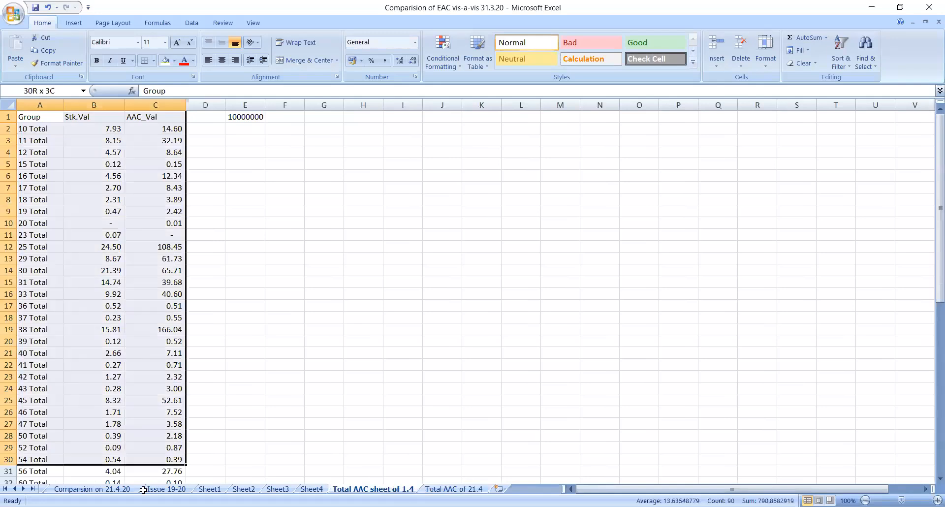
left_click_drag(143, 489, 148, 460)
right_click(145, 219)
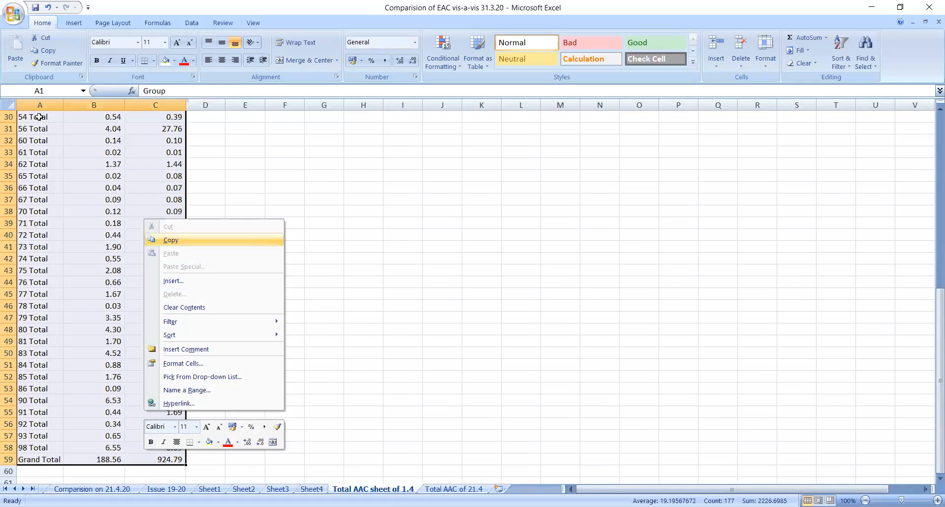
key("Return")
key("ctrl+Page_Down")
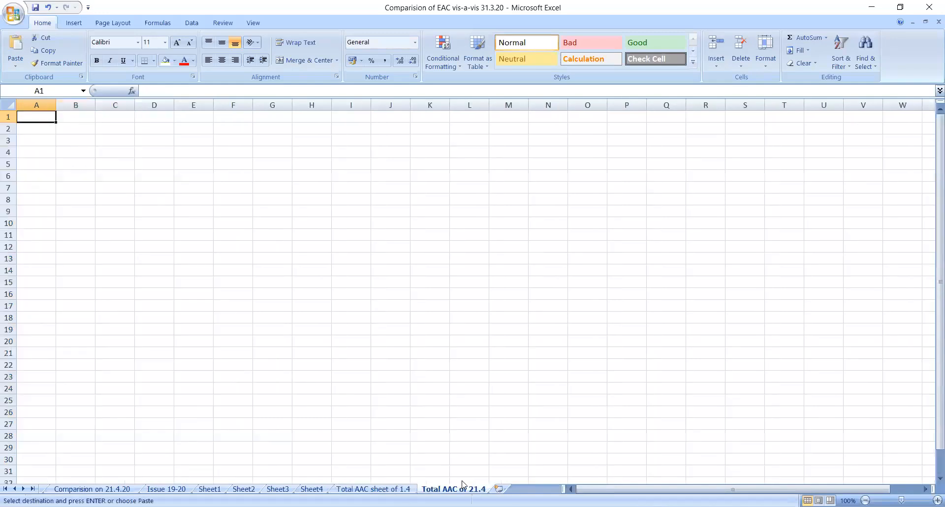
key("ctrl+v")
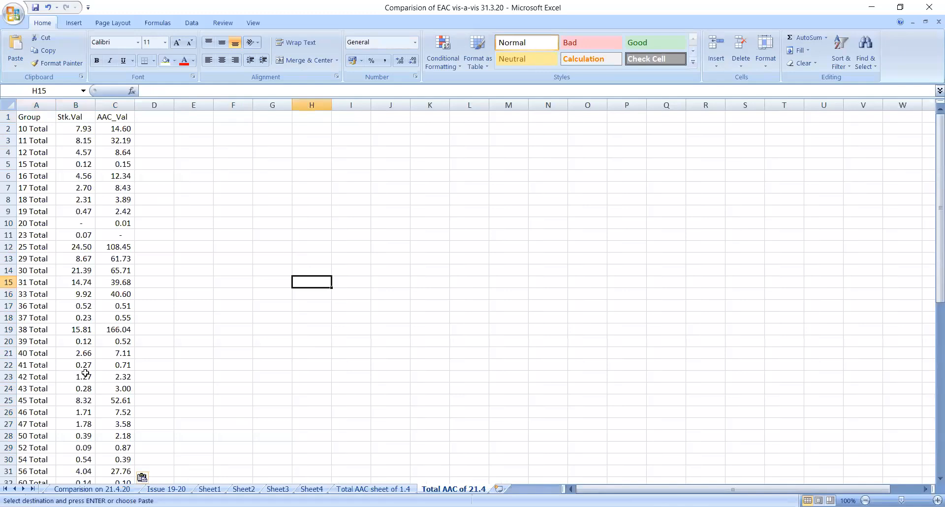
Set the Stk.Val of 31 Total to 15 and of 40 Total to 5 on the Total AAC of 21.4 sheet.
key("Left")
key("Left")
key("Left")
key("Left")
key("Left")
key("Left")
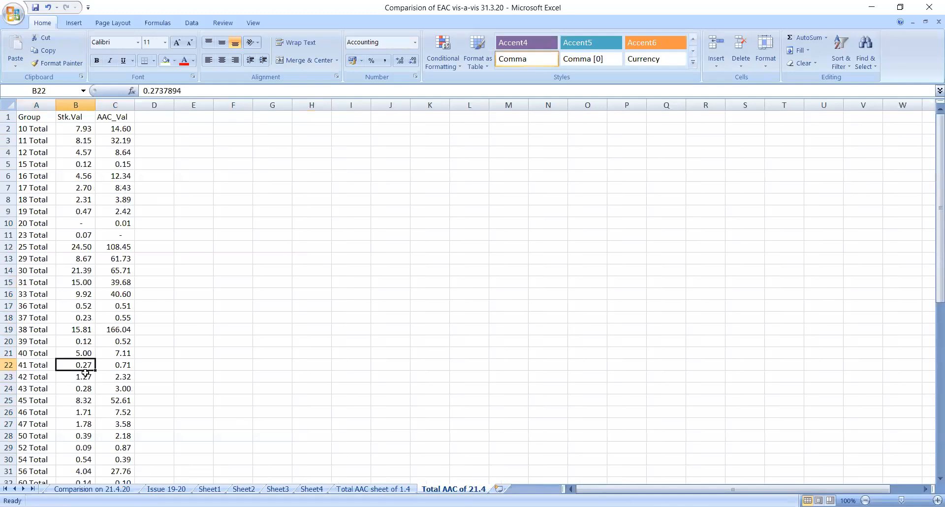
Set the Stk.Val of 10 Total to 8 and the AAC_Val of 11 Total to 12.
key("Up")
key("Up")
key("Up")
key("Up")
key("Up")
key("Up")
key("Up")
key("Up")
key("Up")
key("Up")
key("Up")
key("Up")
key("Up")
key("Up")
key("Up")
key("Up")
key("Up")
key("Up")
key("Up")
key("Up")
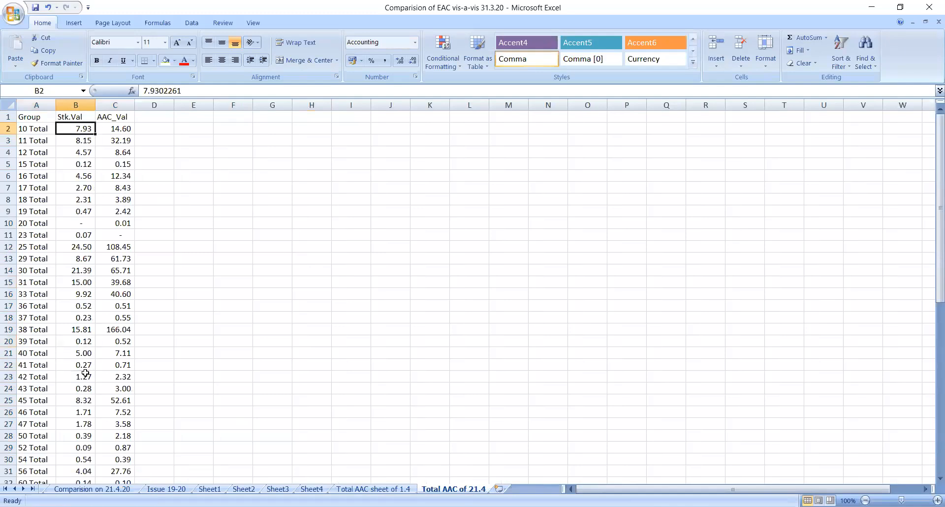
type("8")
key("Tab")
key("Down")
type("1")
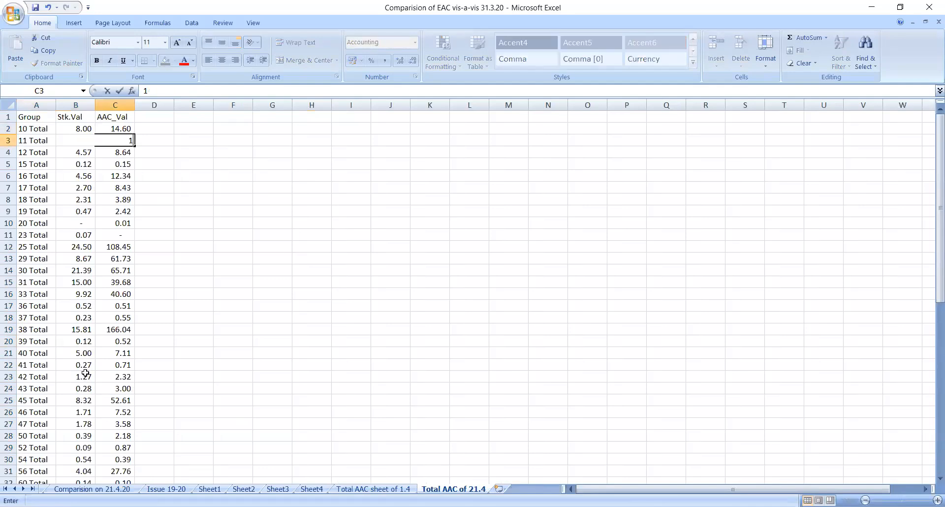
type("2")
key("Down")
Set the AAC_Val of 19 Total to 5.
key("Down")
key("Down")
key("Down")
key("Down")
key("Down")
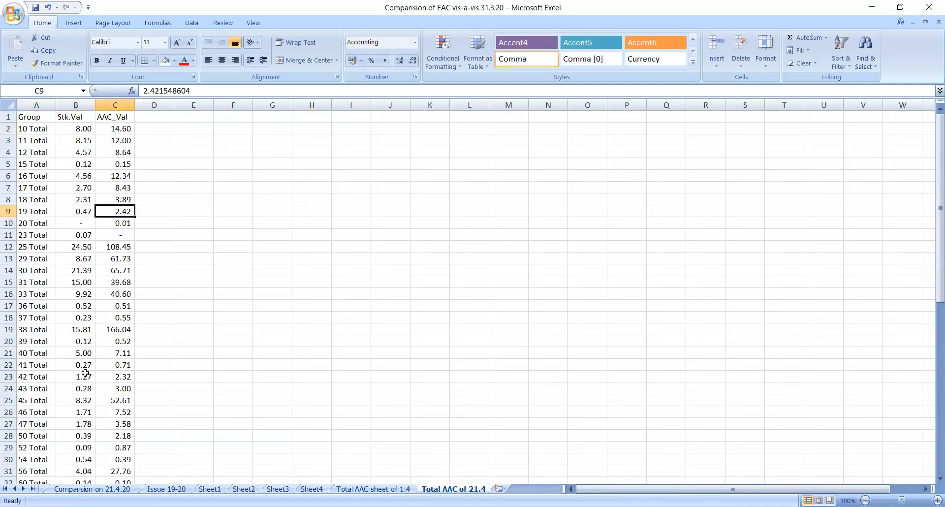
type("5")
key("Down")
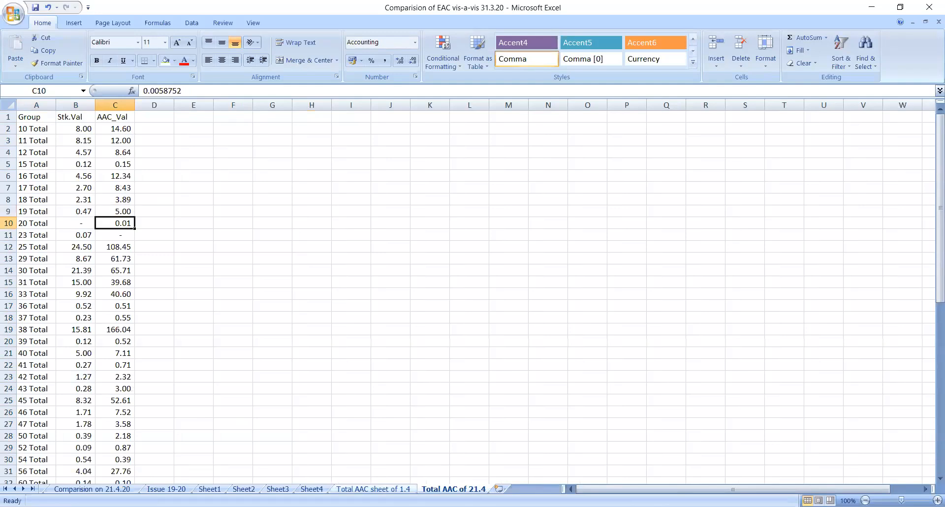
Compare the totals on the Total AAC sheet of 1.4 and Total AAC of 21.4 sheets.
left_click(398, 489)
key("ctrl+Page_Down")
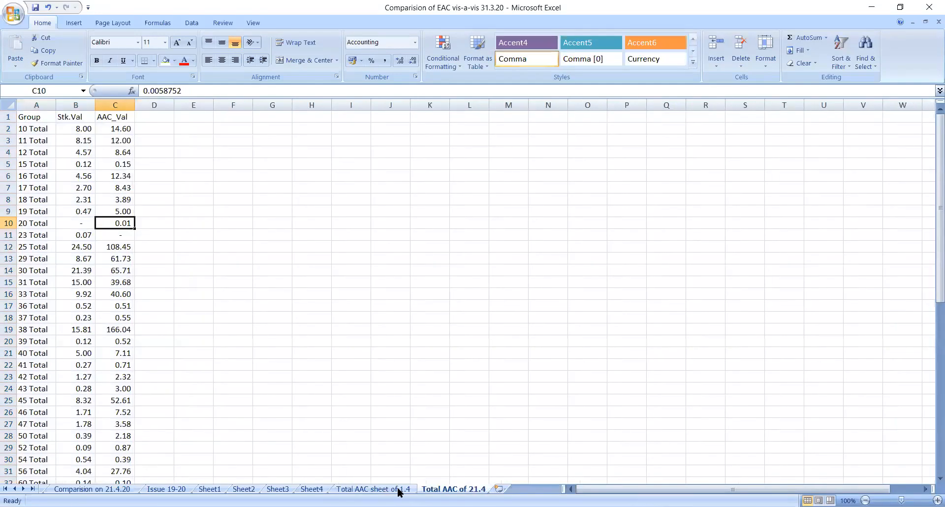
key("ctrl+Page_Up")
key("ctrl+Page_Down")
key("ctrl+Page_Up")
left_click(425, 491)
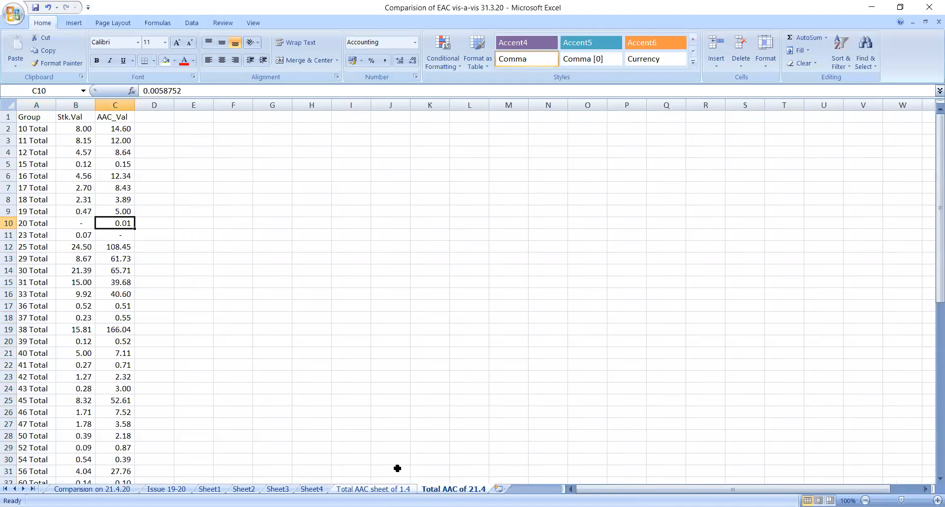
Widen columns C and D, and extend the header in C1 to AAC_Val of 21.4.20.
left_click_drag(174, 106, 172, 239)
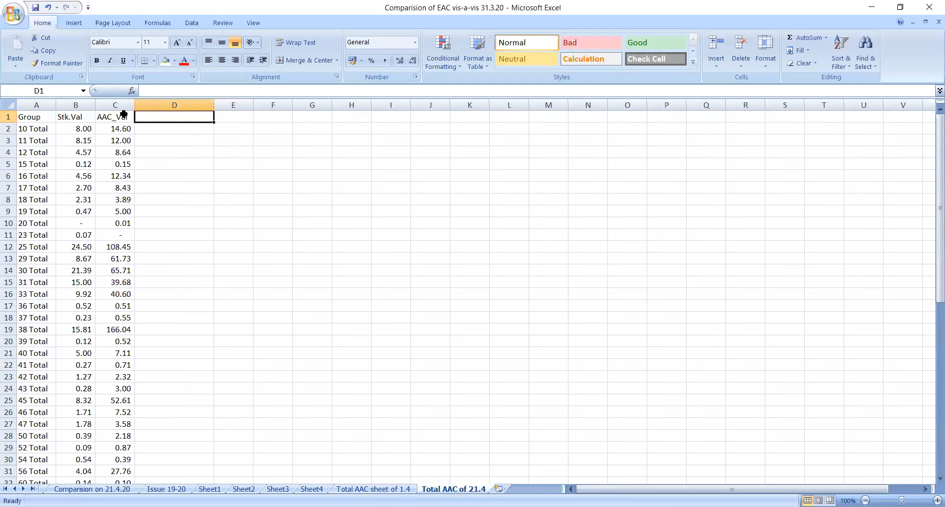
left_click_drag(135, 105, 173, 105)
key("F2")
type("o")
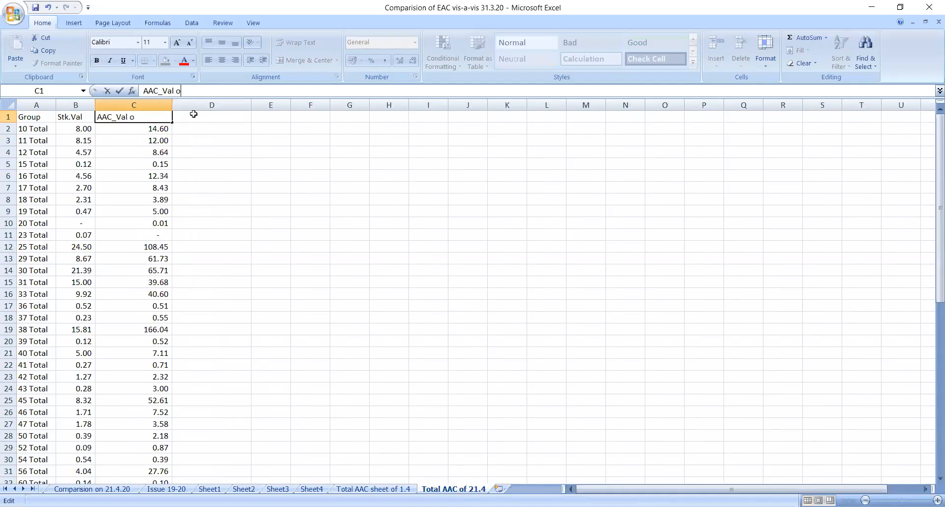
type("f 21.4.20")
Add the header AAC Val of 1.4.20 in cell D1.
left_click(193, 114)
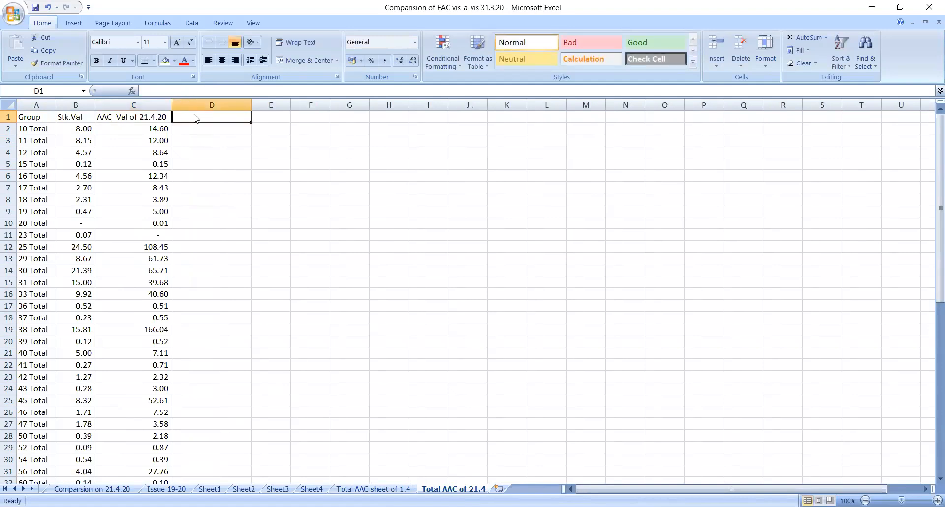
type("AAC Val of 20")
key("BackSpace")
key("BackSpace")
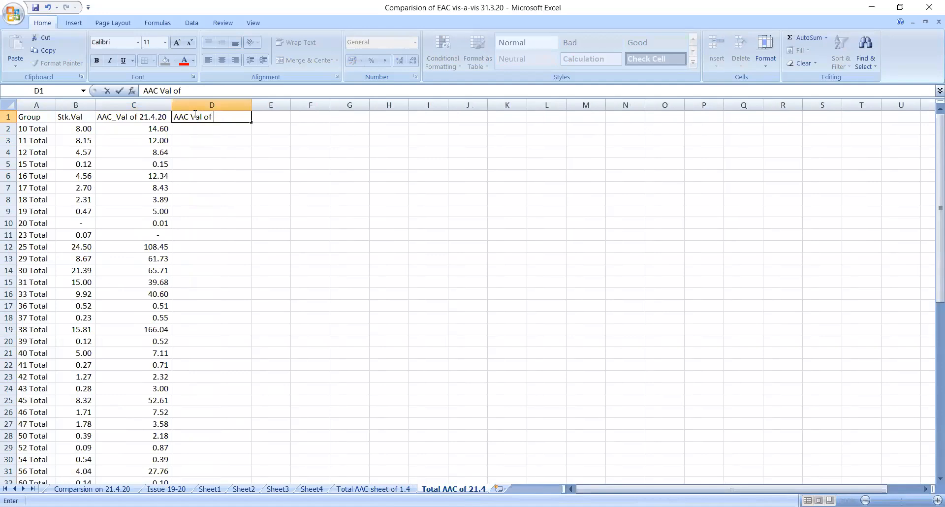
type("1.4.20")
key("Return")
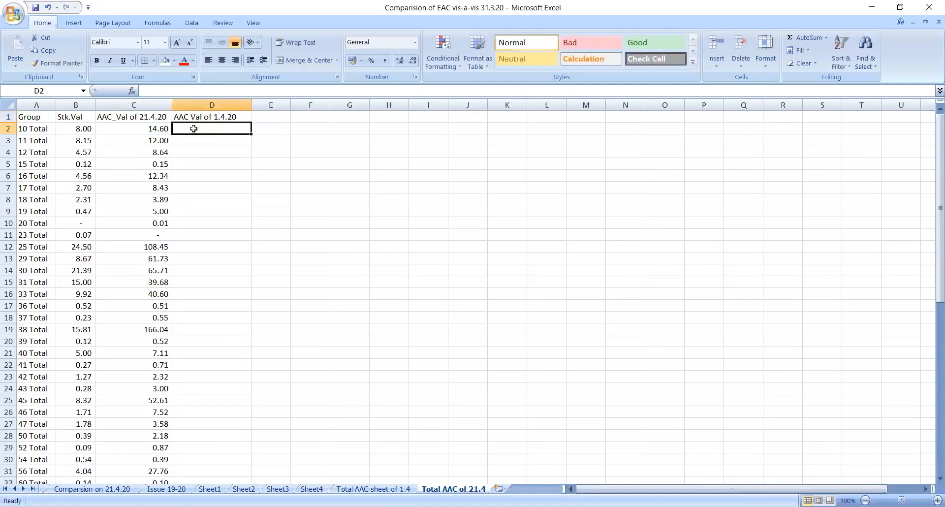
Enter in D2 a VLOOKUP of A2 in columns A:C of the Total AAC sheet of 1.4 sheet, with column index 3 and FALSE.
type("=")
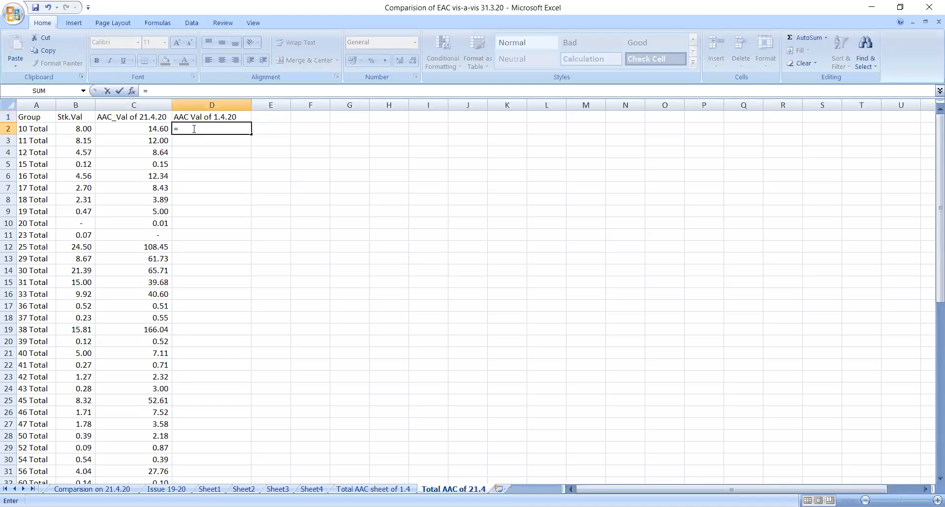
type("vlookup")
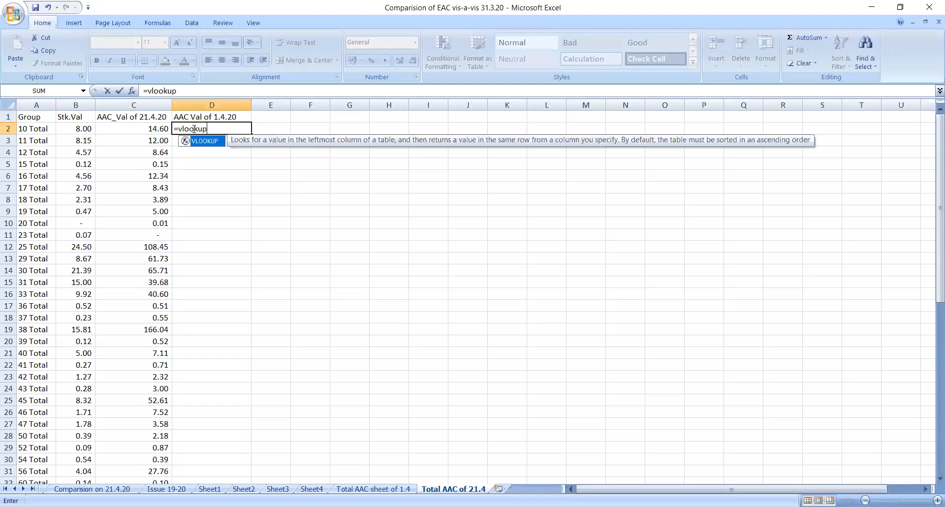
type("(")
left_click(32, 128)
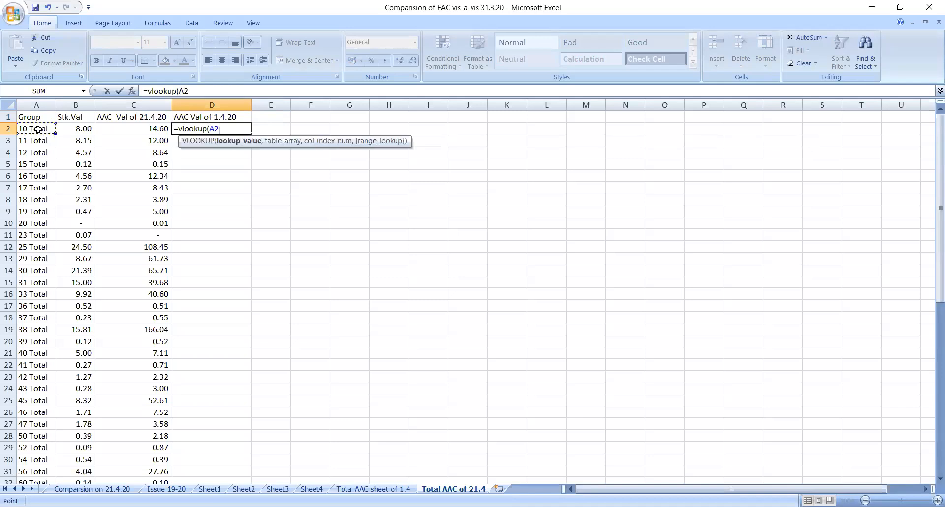
type(",")
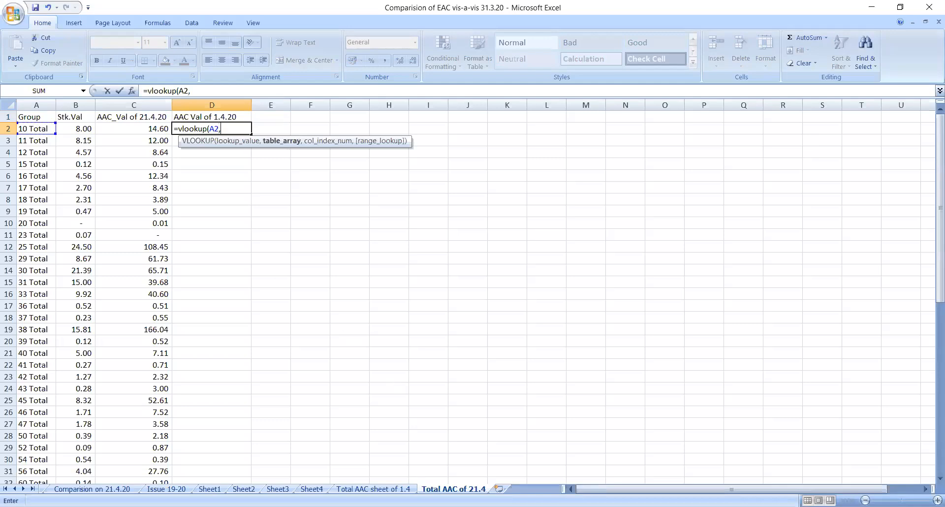
left_click(390, 489)
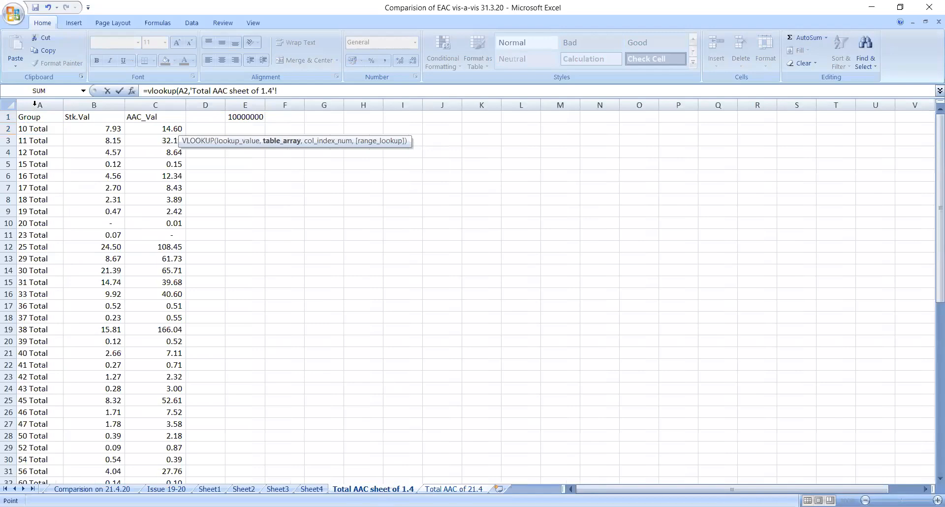
left_click_drag(124, 109, 130, 137)
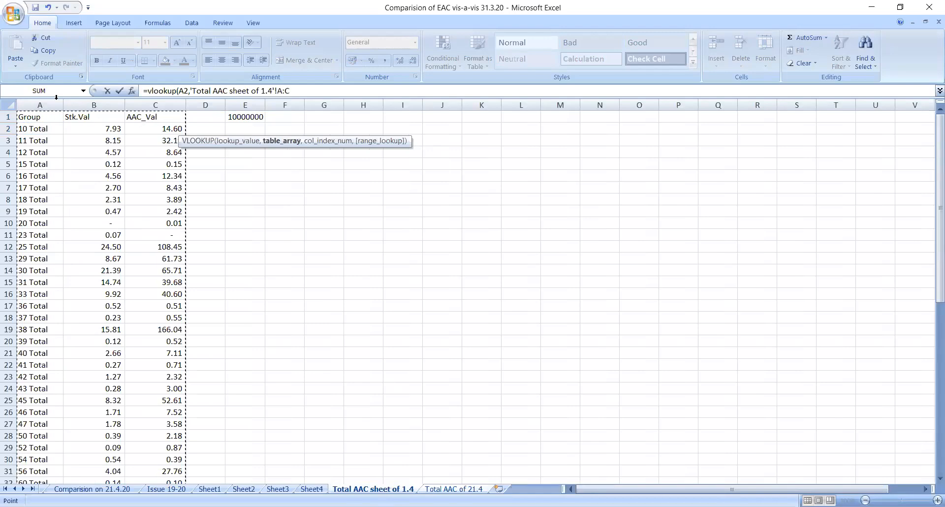
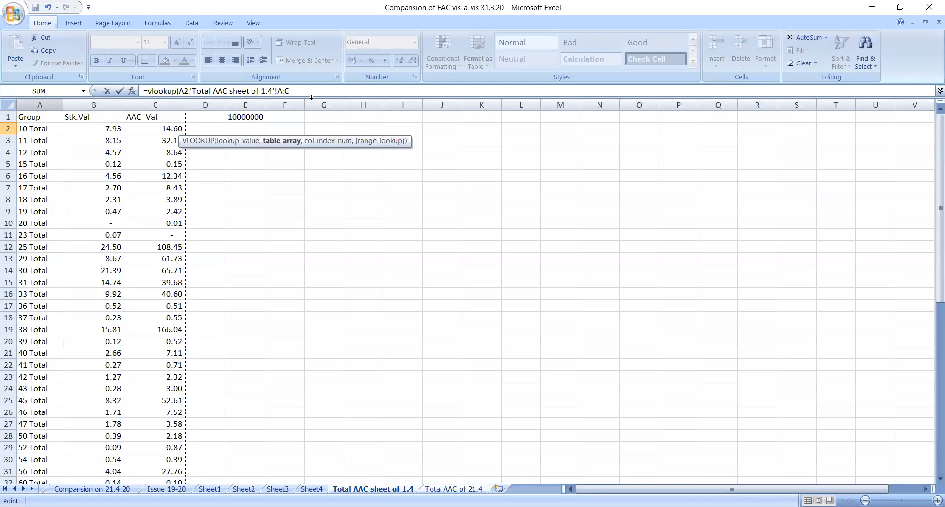
left_click(294, 91)
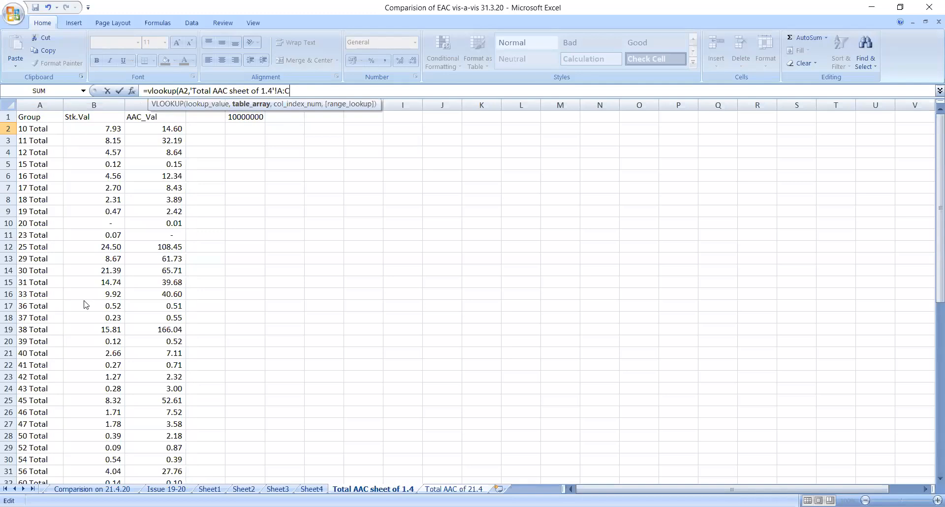
type(",")
scroll(87, 302, "down", 1)
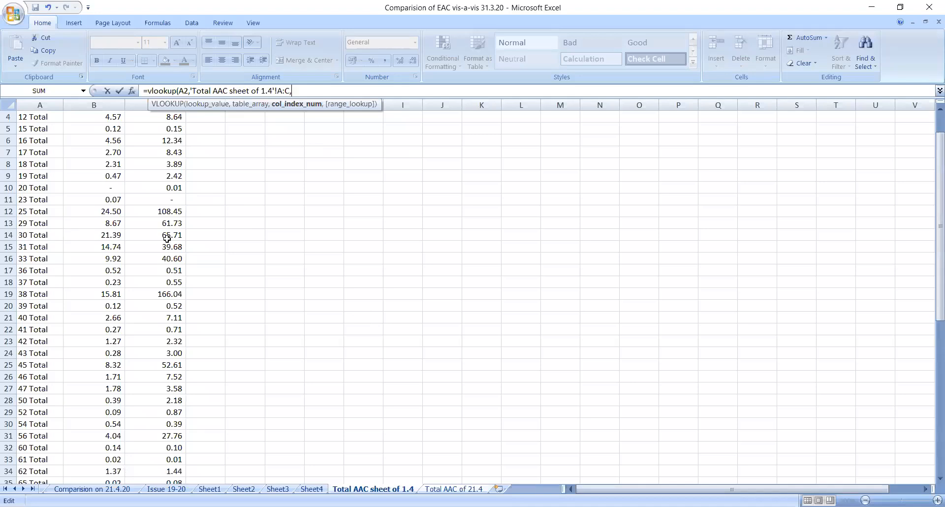
type("3,fa")
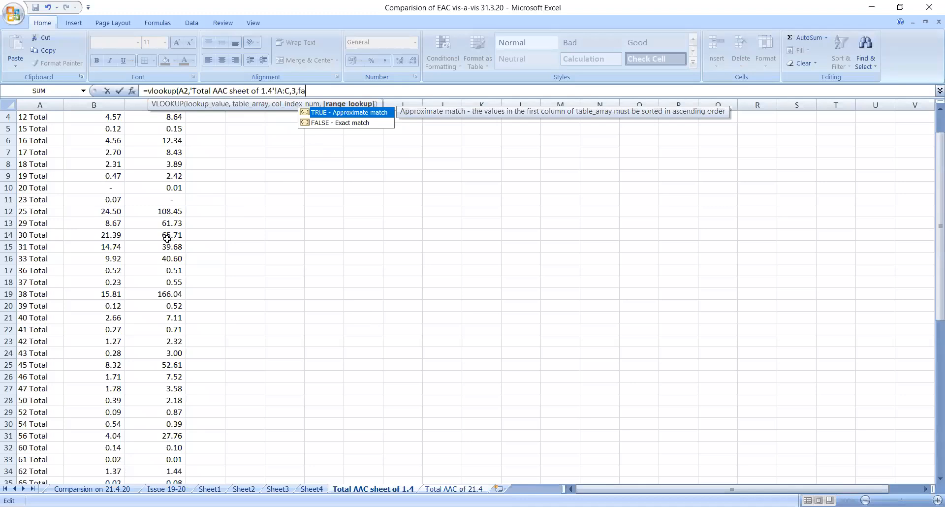
type("lse")
key("Return")
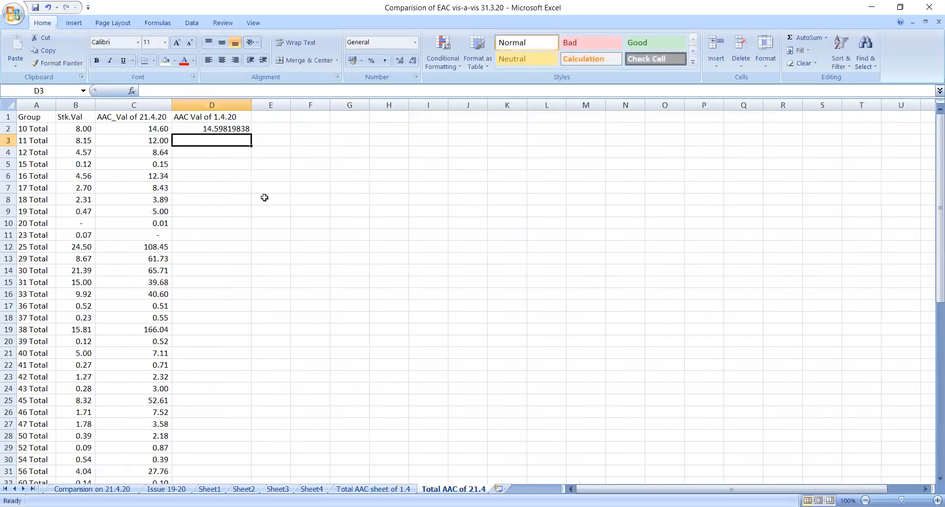
Copy C2's number format to D2 and fill the lookup formula down column D to the 98 Total row.
left_click(230, 127)
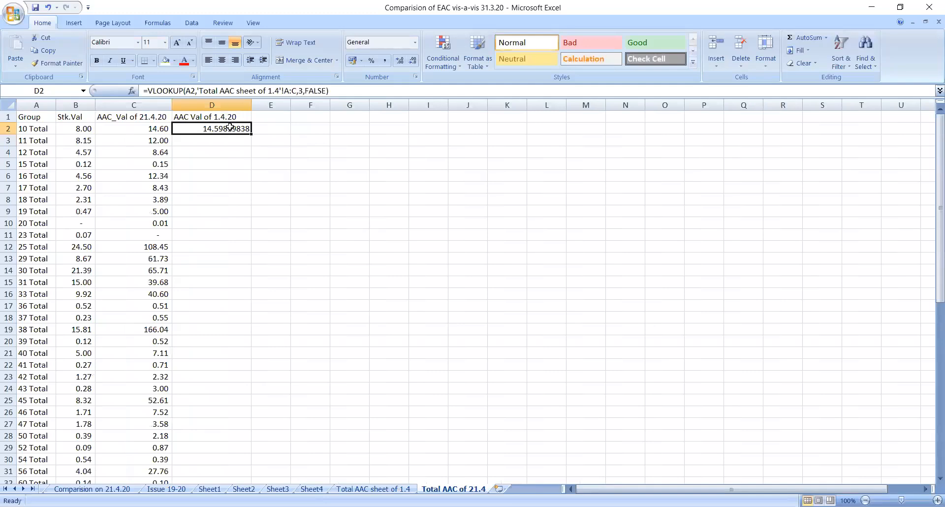
left_click(161, 128)
left_click(59, 62)
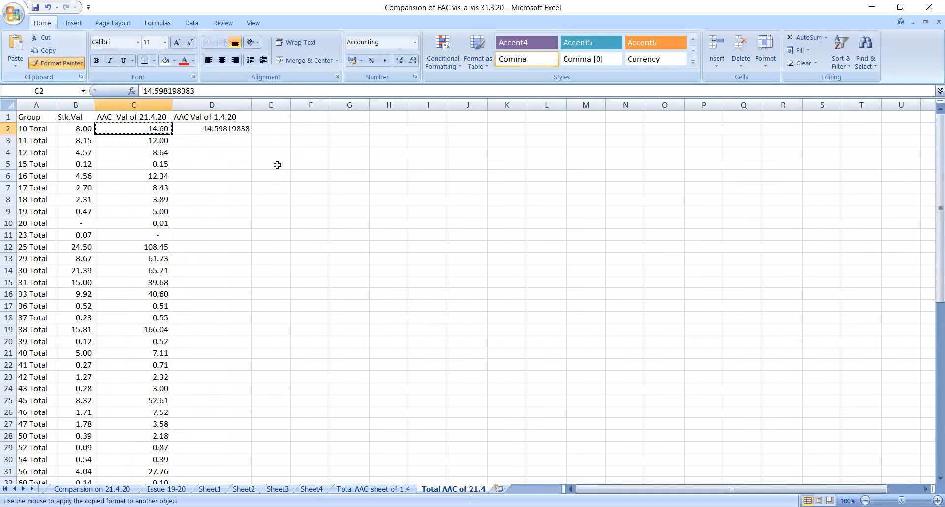
key("Right")
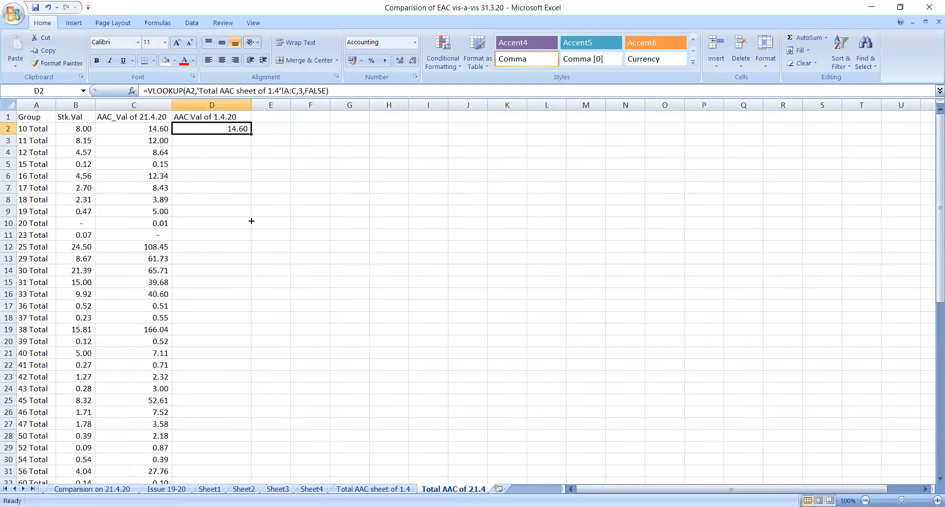
left_click_drag(251, 133, 803, 41)
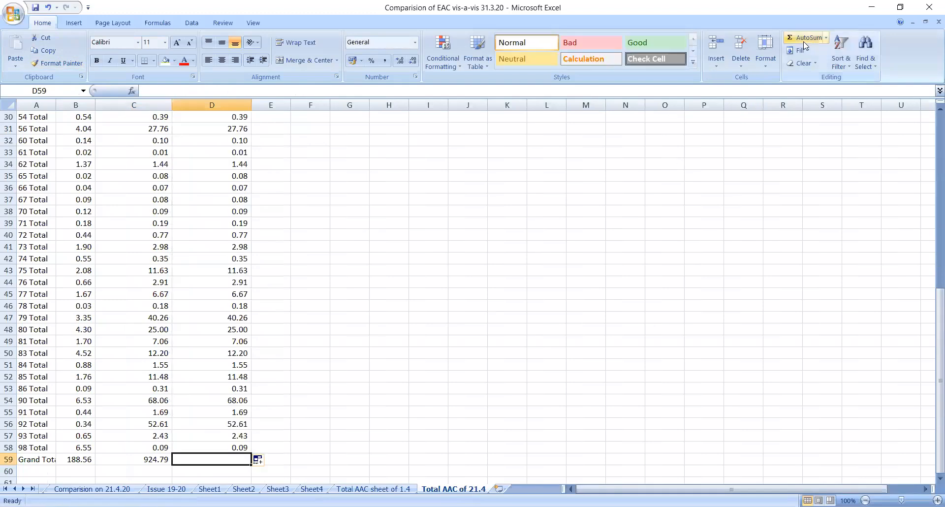
Compute the Grand Total row's AAC values in D59 and C59 with AutoSum.
left_click(803, 40)
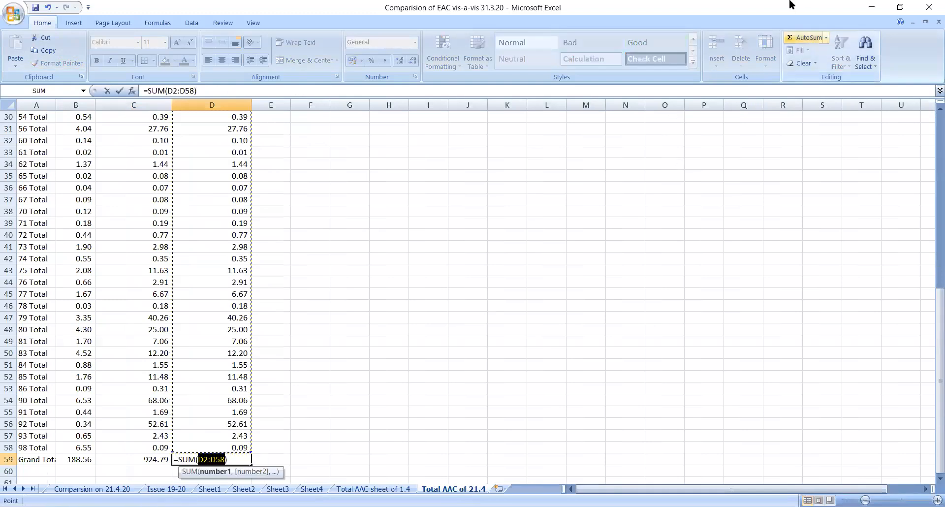
key("Return")
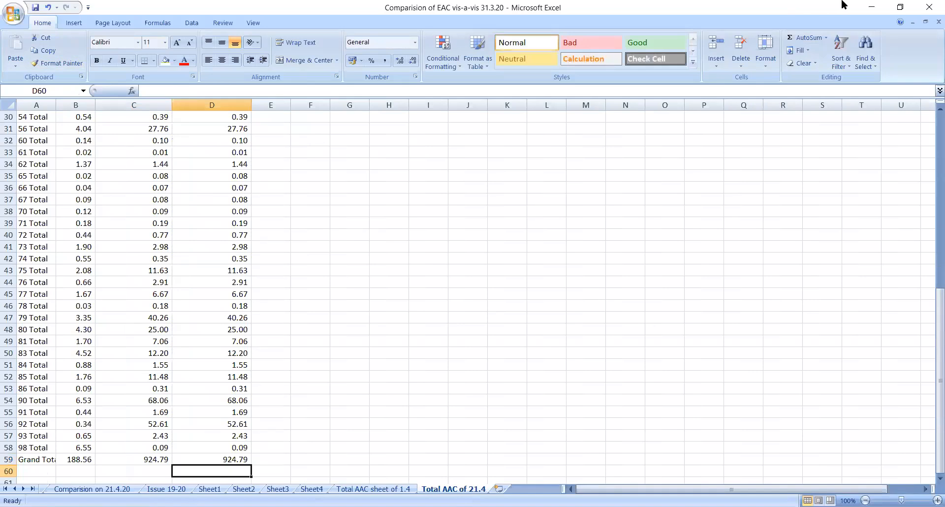
left_click_drag(930, 304, 930, 72)
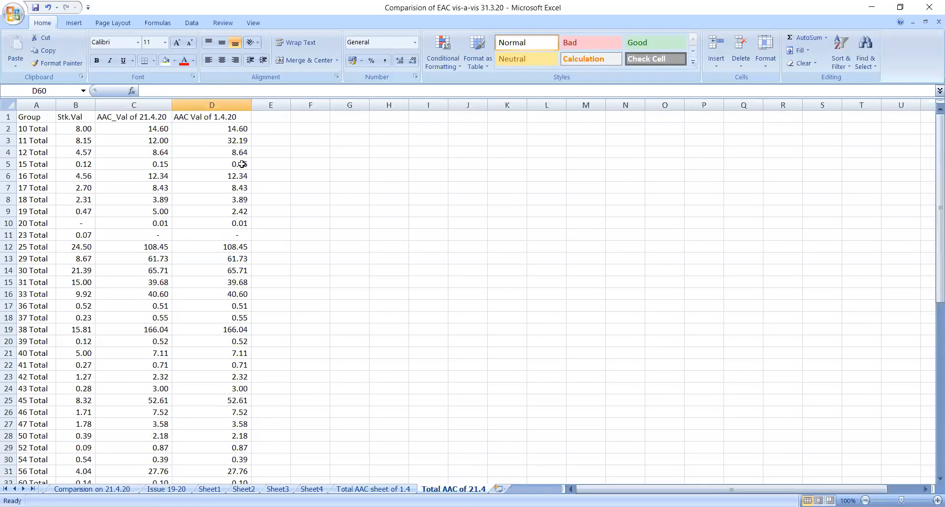
left_click(232, 130)
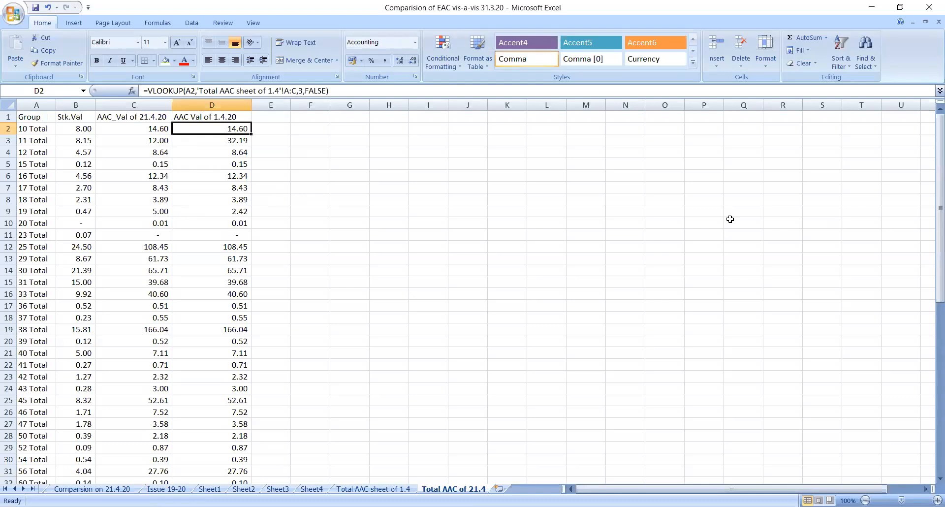
left_click_drag(930, 296, 919, 391)
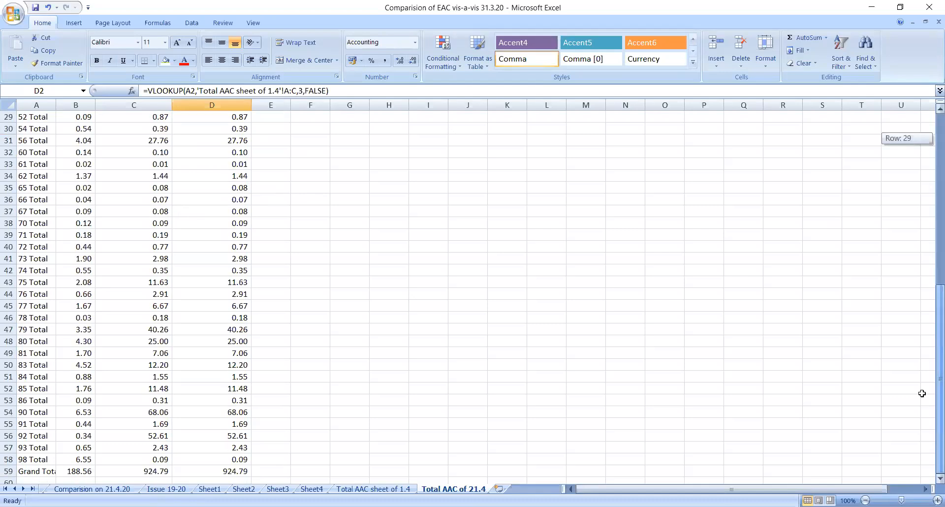
left_click(134, 471)
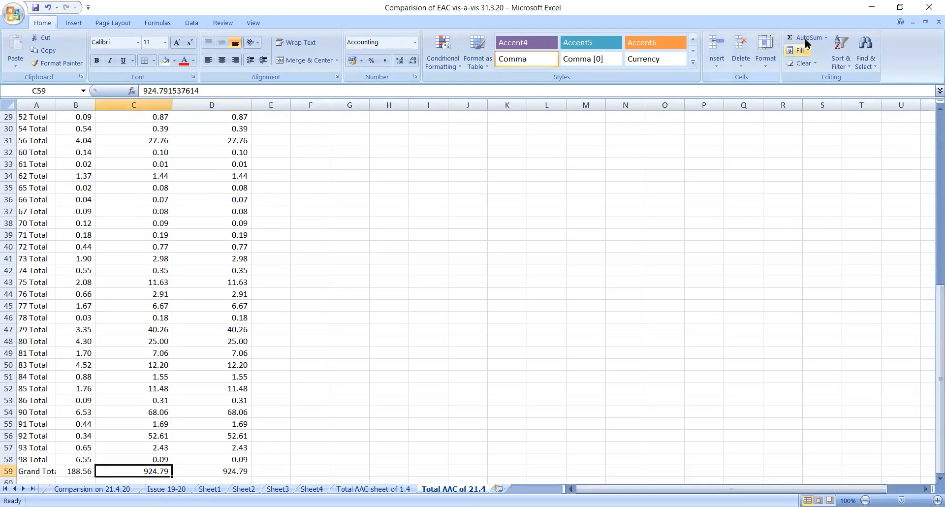
left_click(805, 38)
key("Return")
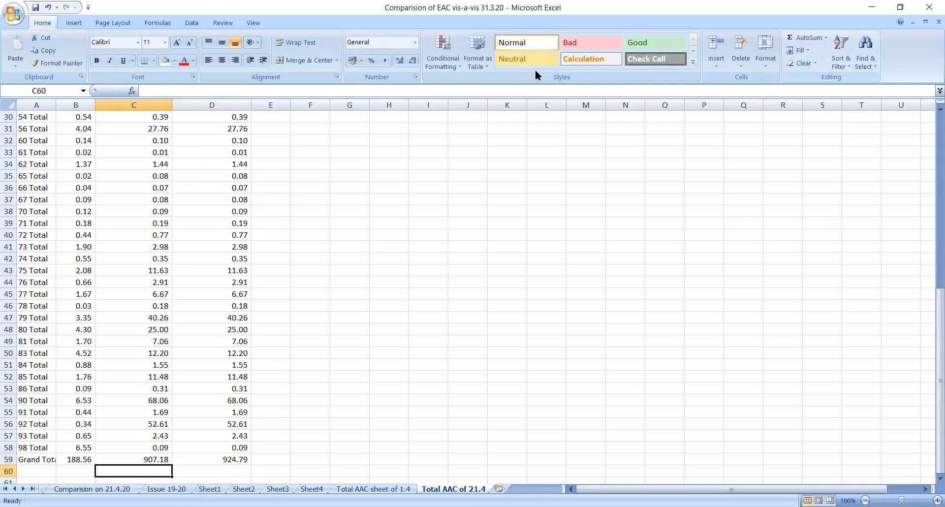
Clear the contents of the 23 Total, 38 Total and 60 Total rows on the Total AAC sheet of 1.4 sheet.
scroll(123, 148, "up", 10)
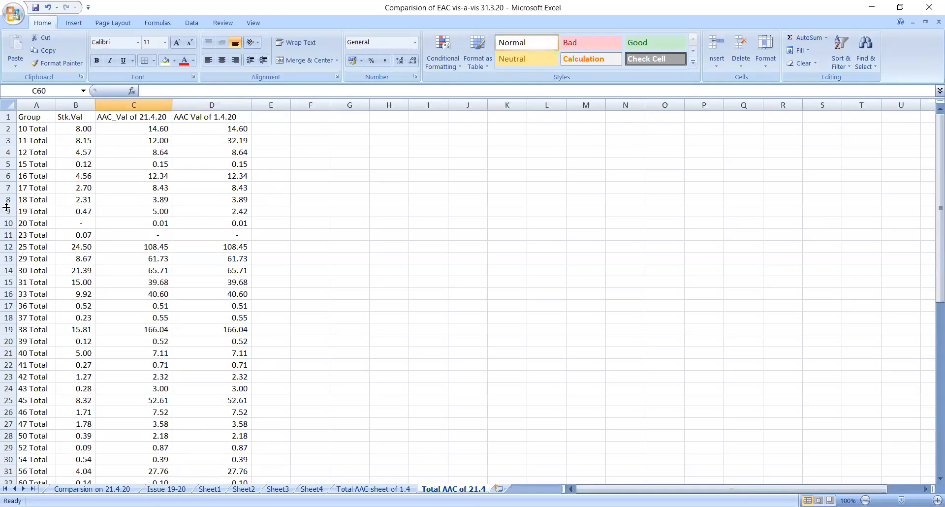
key("ctrl+Page_Up")
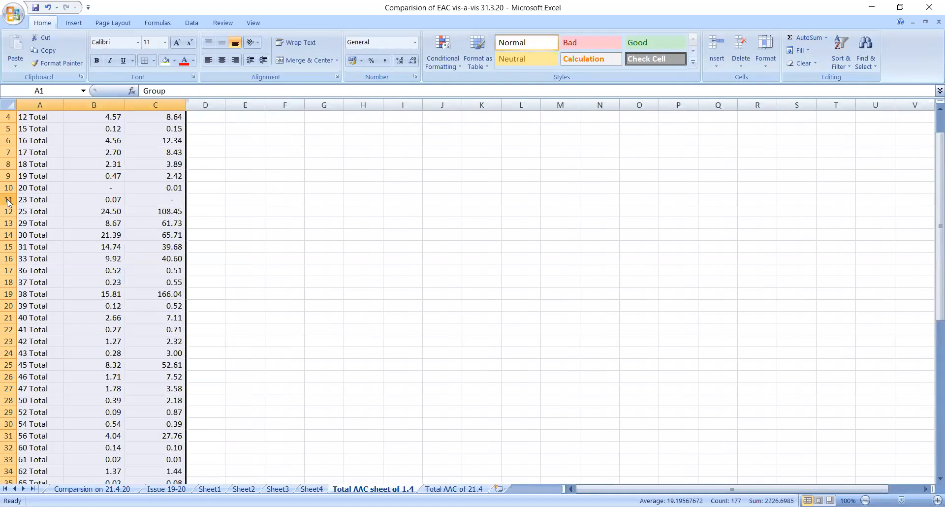
left_click(8, 198)
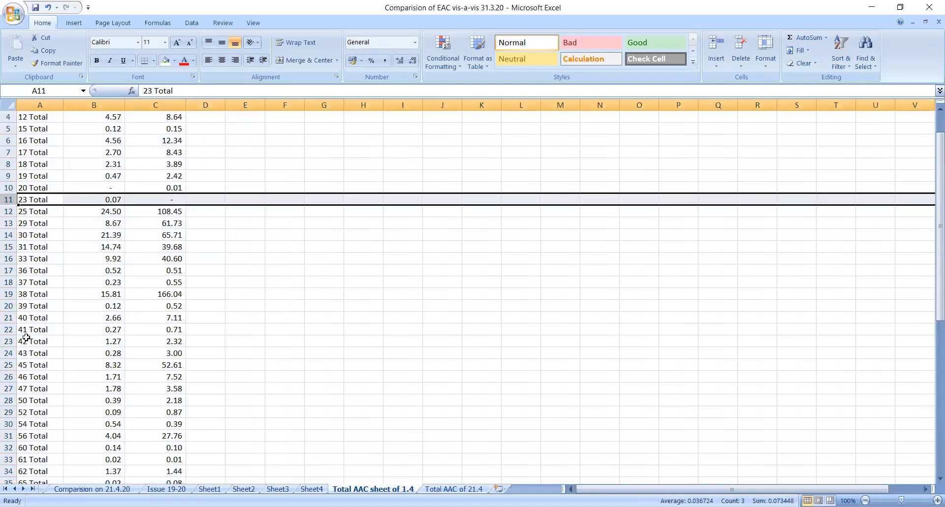
key("Delete")
scroll(689, 266, "down", 2)
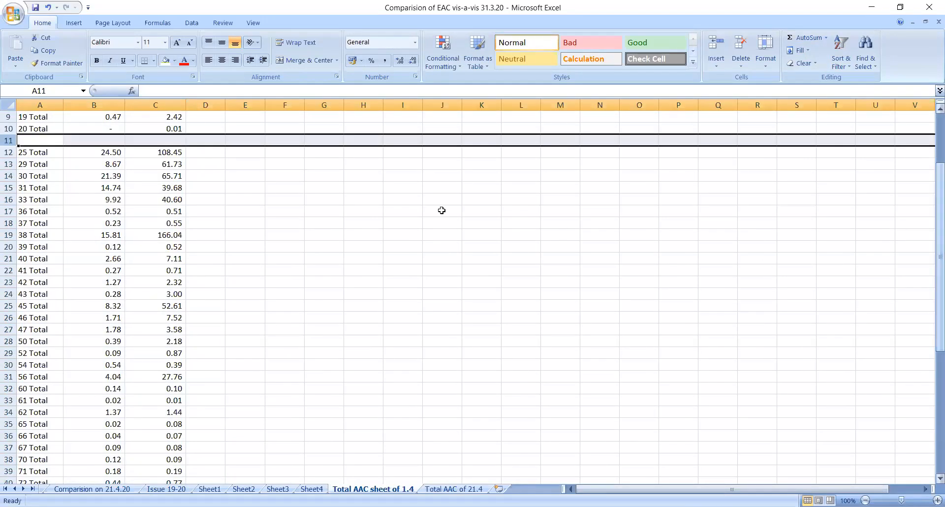
left_click(10, 234)
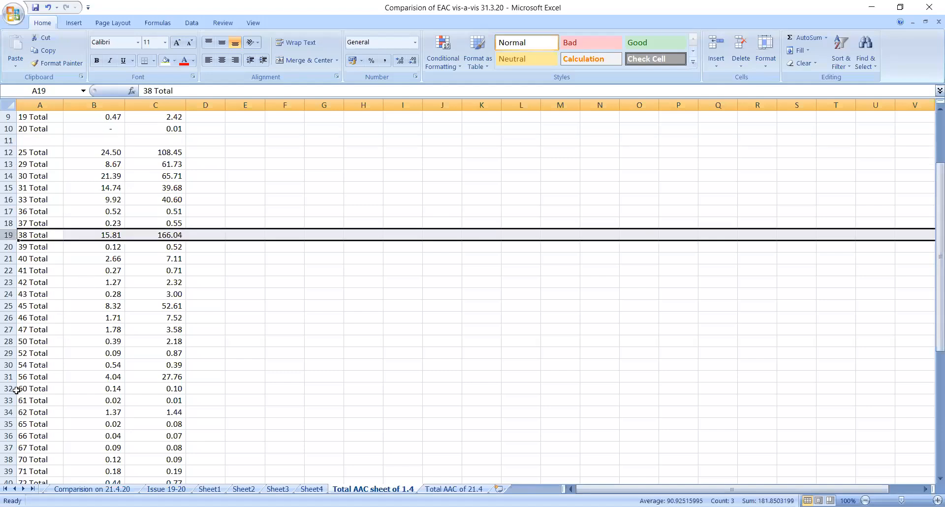
key("Delete")
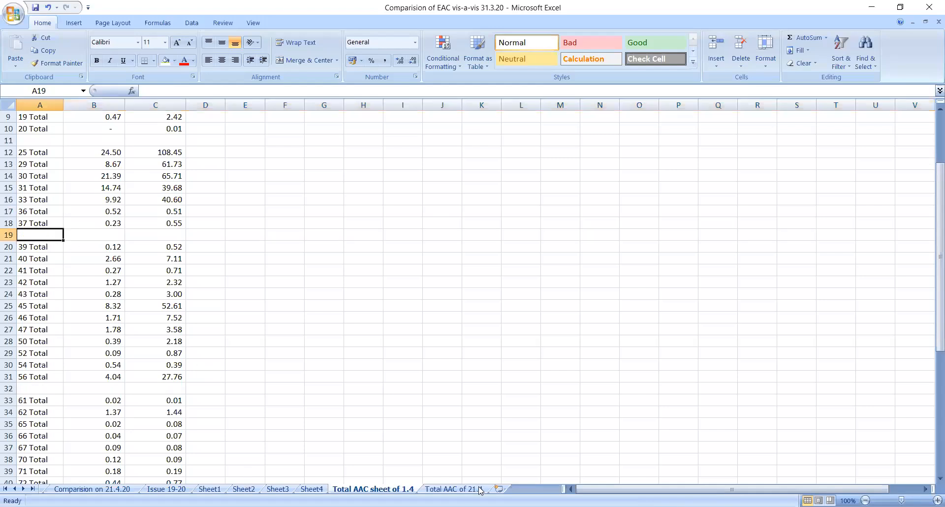
Examine the 1.4.20 lookup results for 23 Total and 38 Total on the Total AAC of 21.4 sheet.
left_click(480, 489)
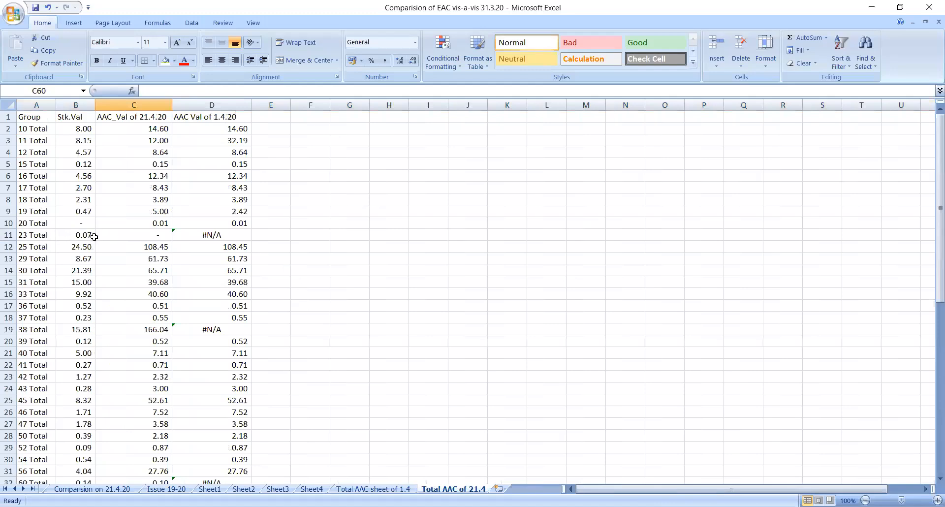
left_click_drag(34, 234, 79, 235)
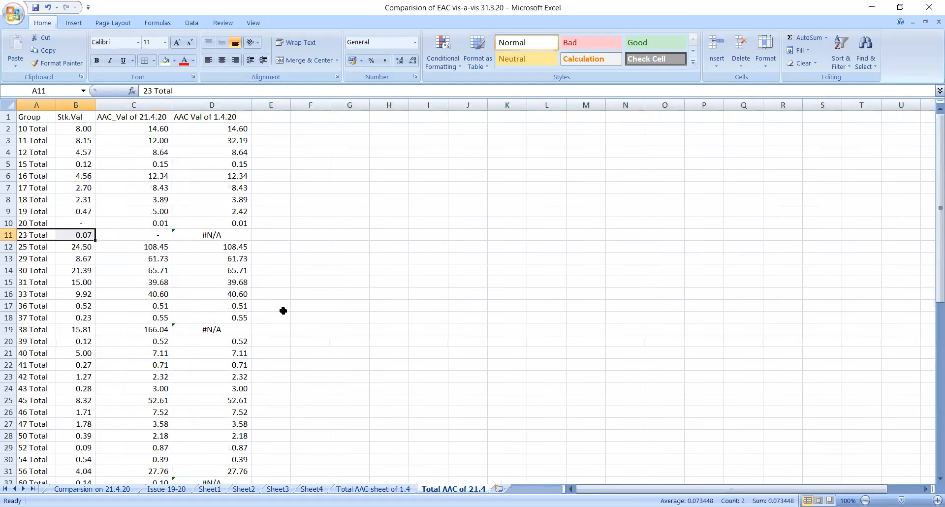
left_click(212, 235)
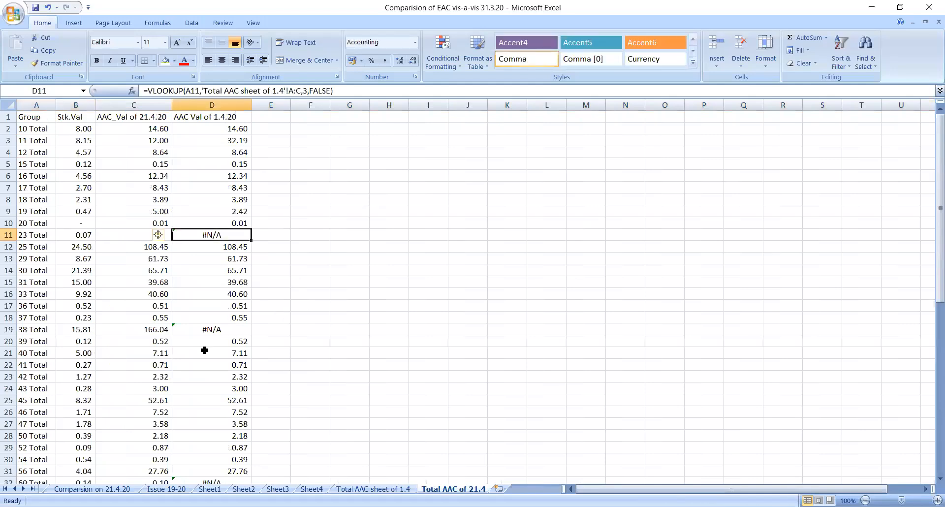
left_click(197, 330)
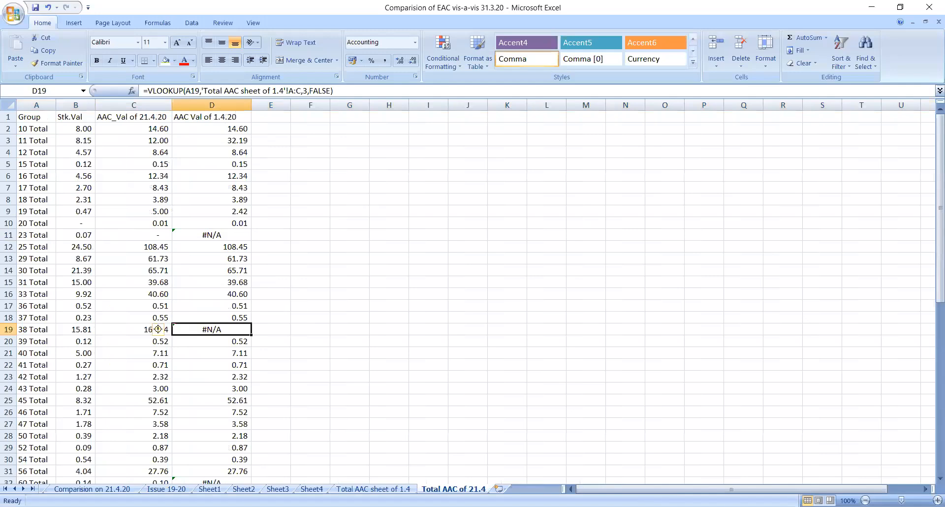
Refill the lookup formula from D2 down to the Grand Total row, and sum D2:D58 in D59.
left_click_drag(251, 134, 243, 452)
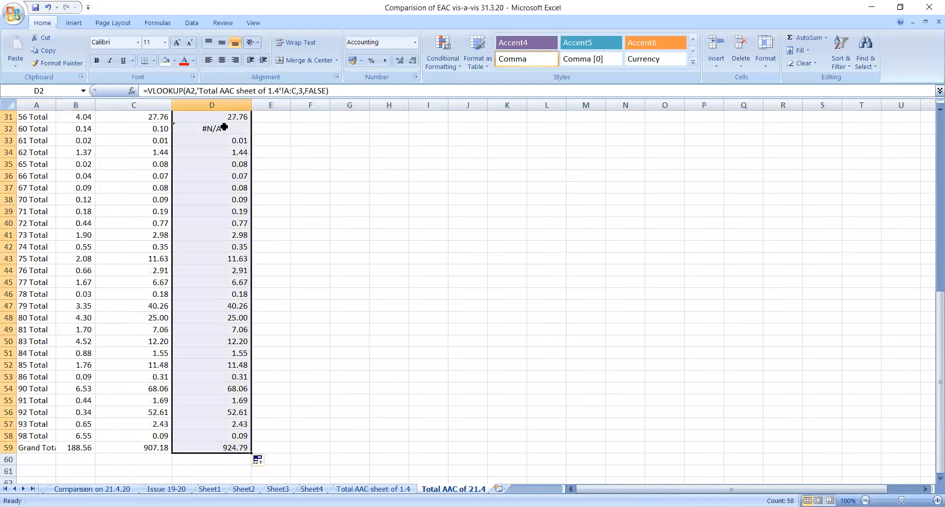
left_click(389, 282)
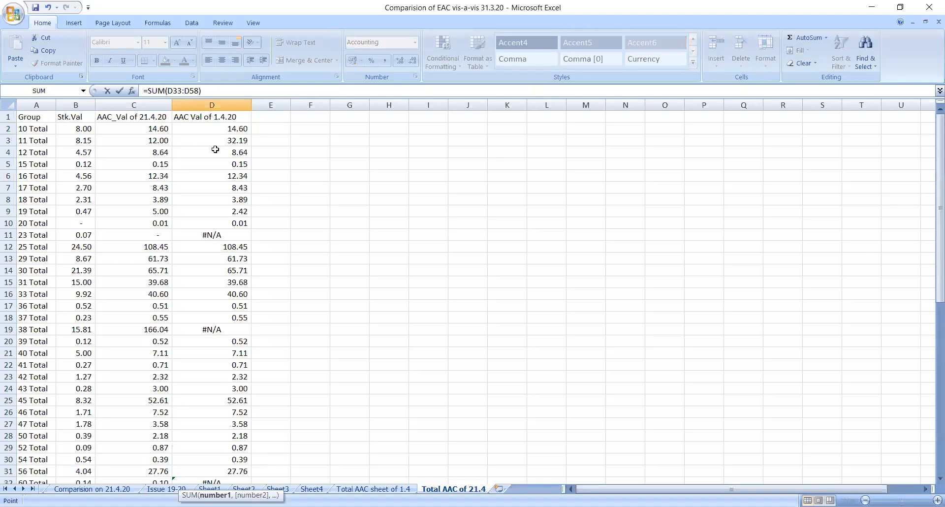
left_click_drag(215, 129, 216, 470)
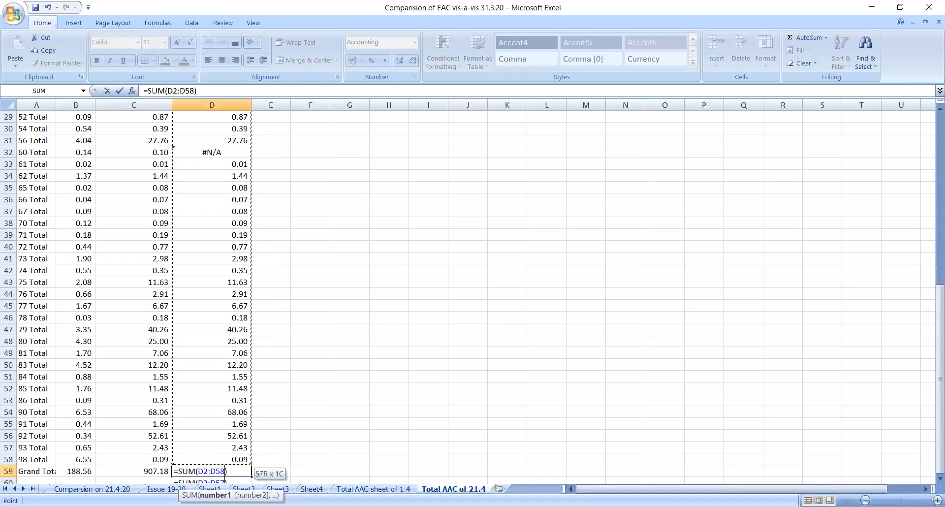
key("Return")
left_click(217, 461)
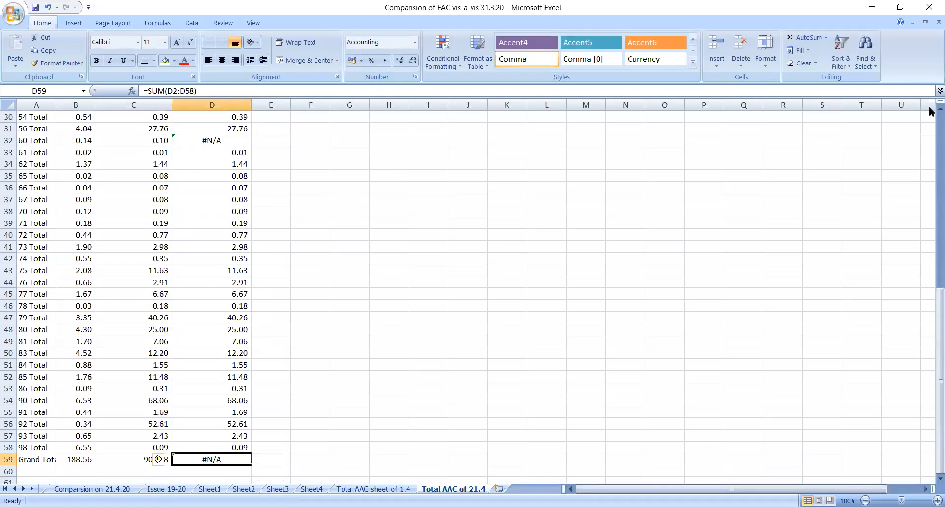
Add filters to the header row and filter the AAC Val of 1.4.20 column to show only #N/A.
scroll(227, 117, "up", 10)
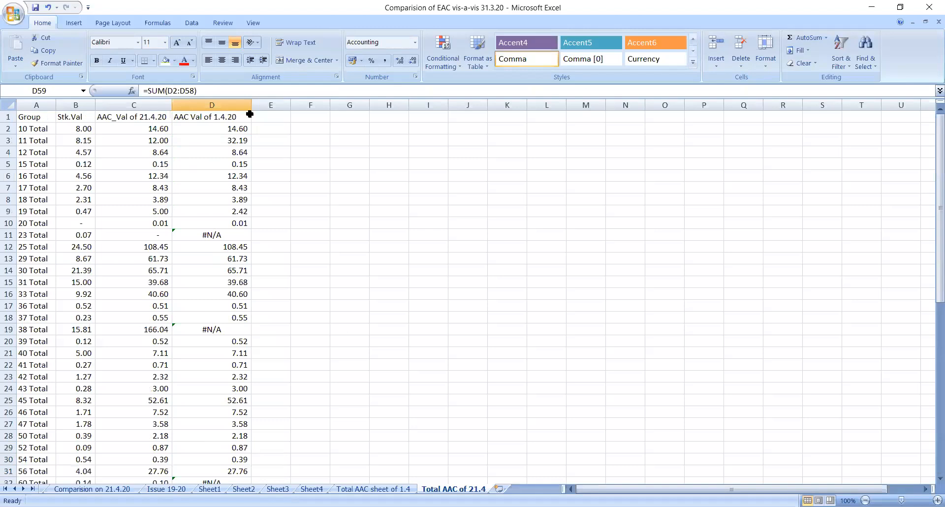
left_click(204, 117)
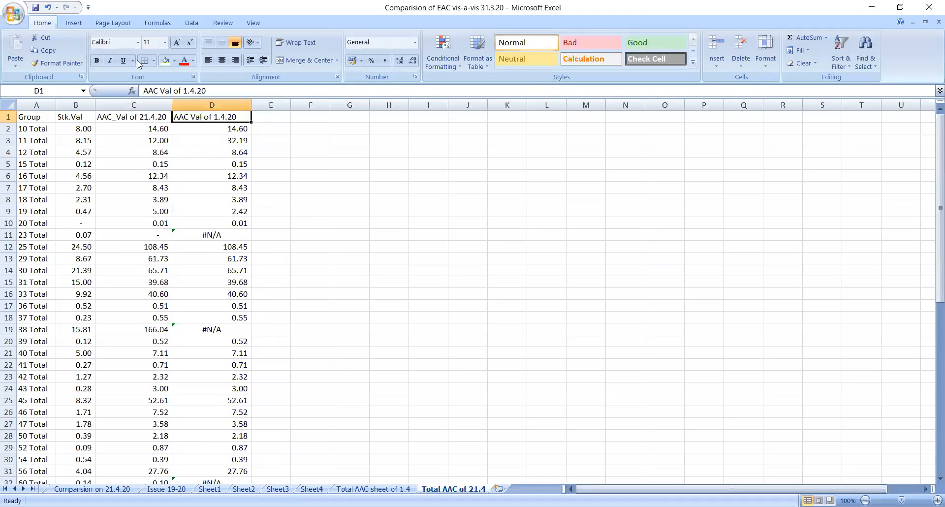
left_click(841, 58)
left_click(856, 120)
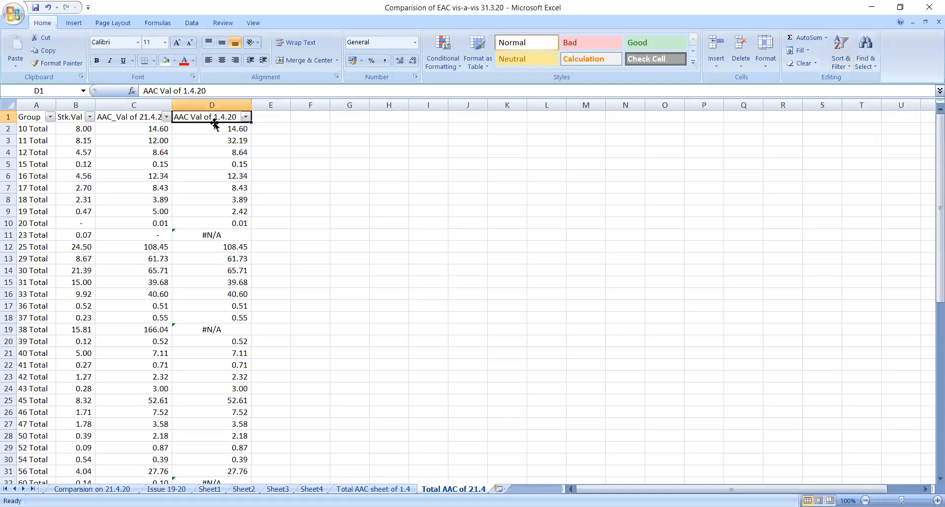
left_click(245, 117)
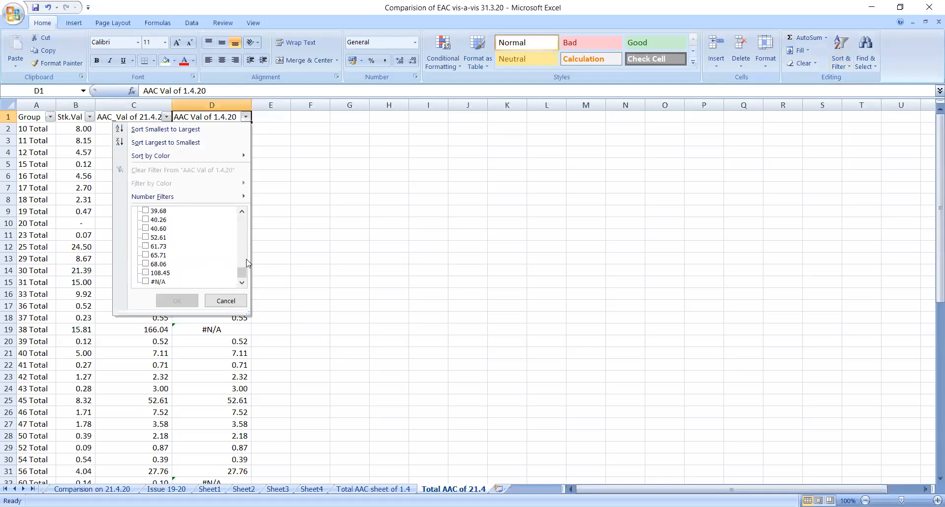
left_click_drag(242, 272, 245, 239)
left_click_drag(246, 295, 244, 290)
left_click(146, 281)
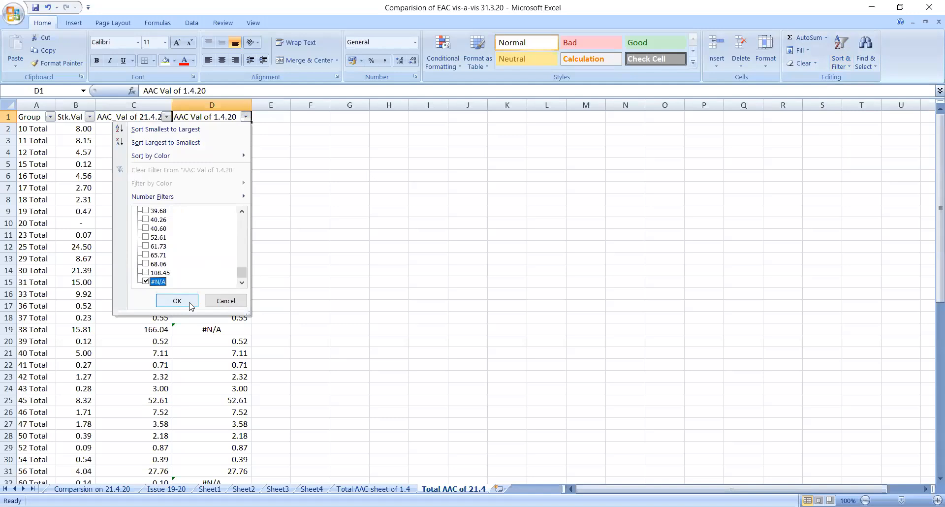
key("Return")
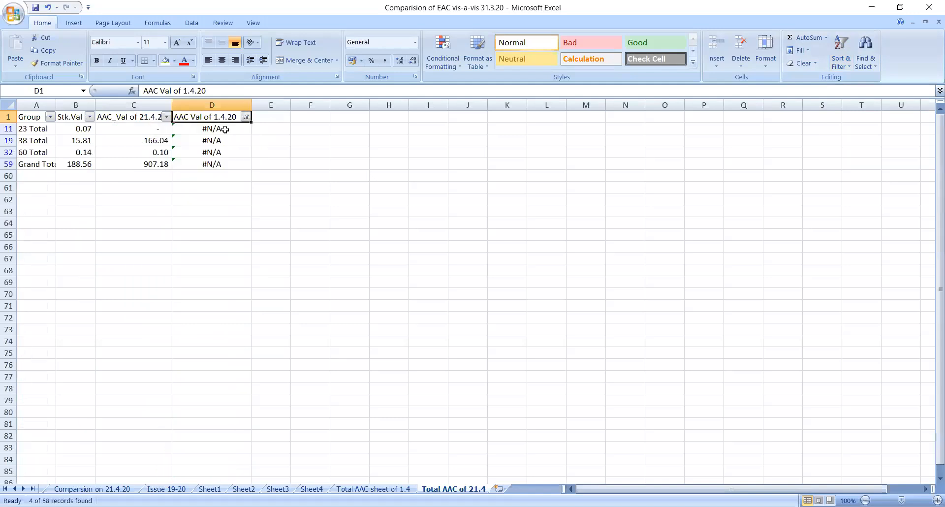
Replace the filtered #N/A results in column D with 0 through the Grand Total row, and clear the column's filter.
left_click(226, 129)
type("0")
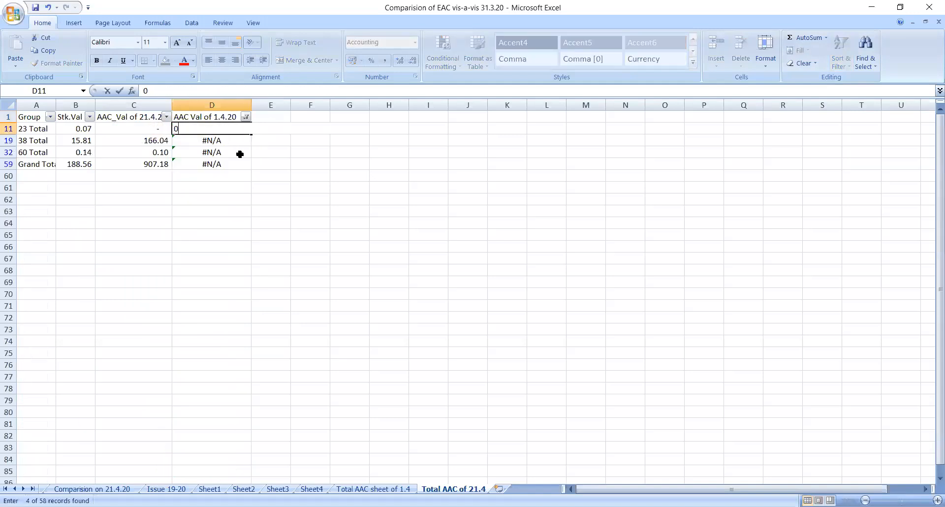
left_click(372, 186)
left_click(232, 129)
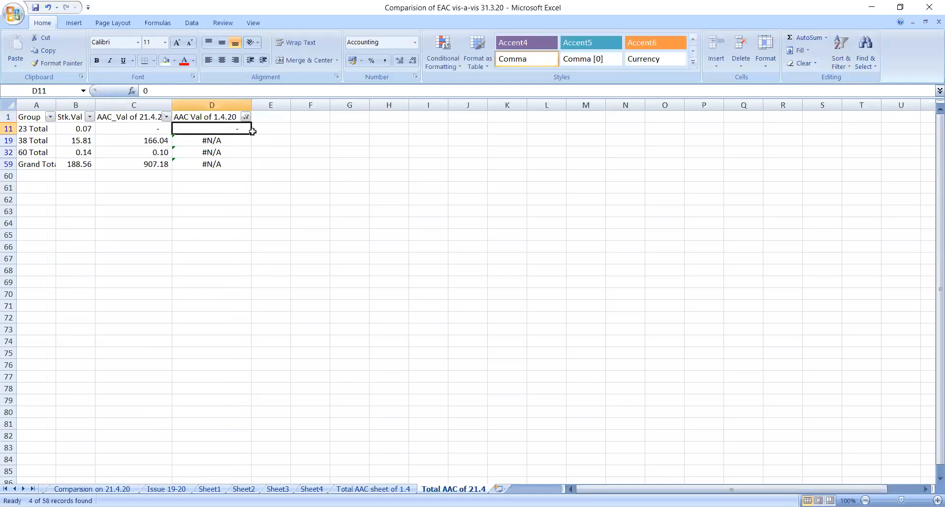
double_click(252, 140)
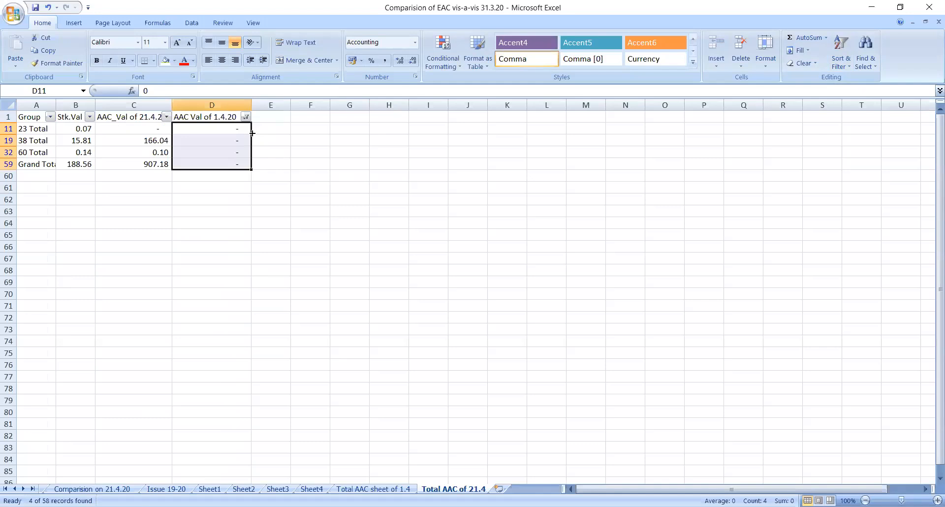
left_click_drag(251, 132, 253, 139)
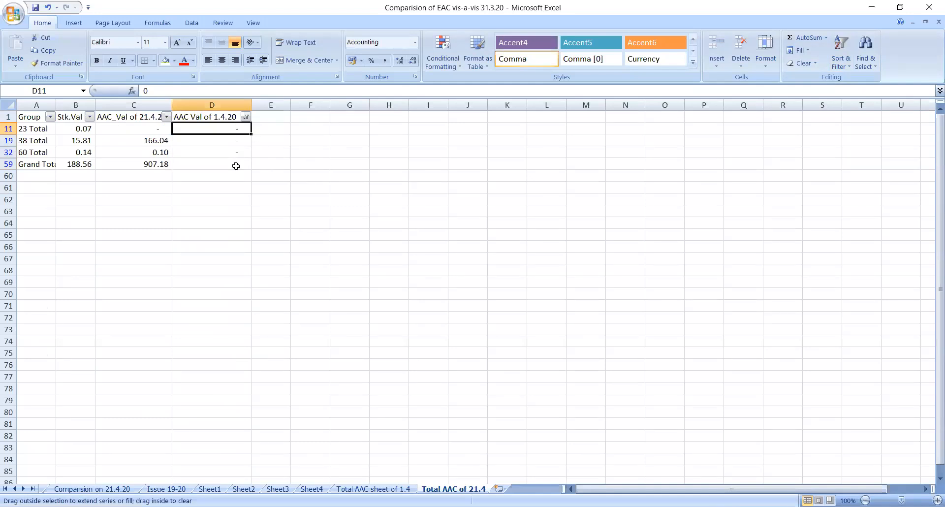
left_click(350, 176)
left_click(246, 116)
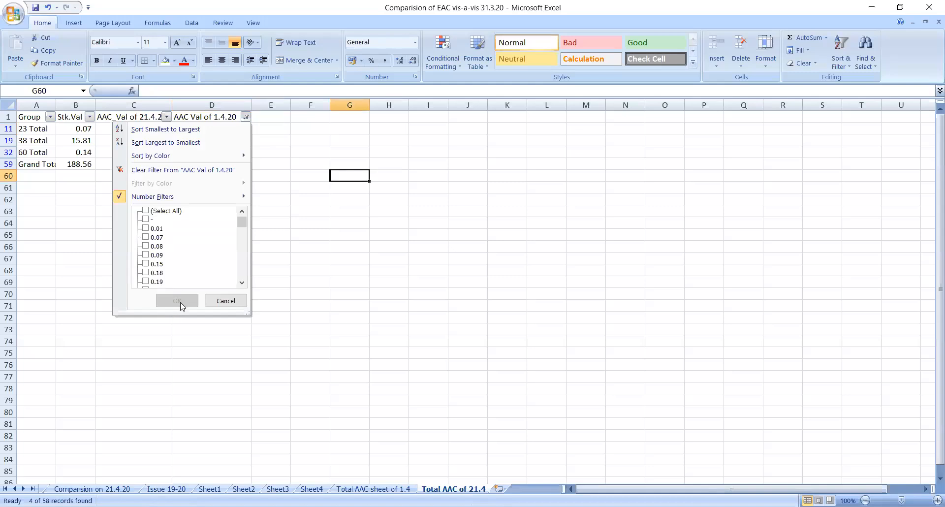
left_click(178, 302)
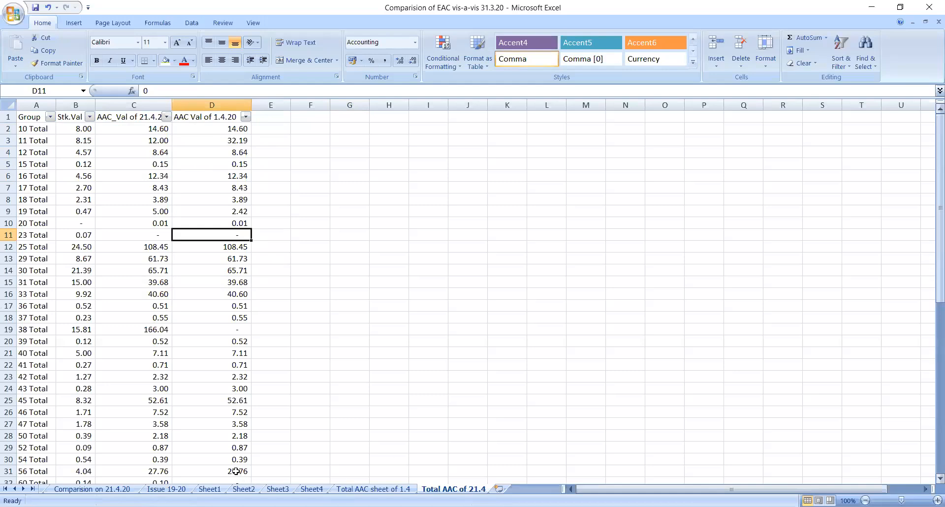
Recompute the Grand Total in D59 by applying AutoSum to D2:D58.
key("ctrl+Down")
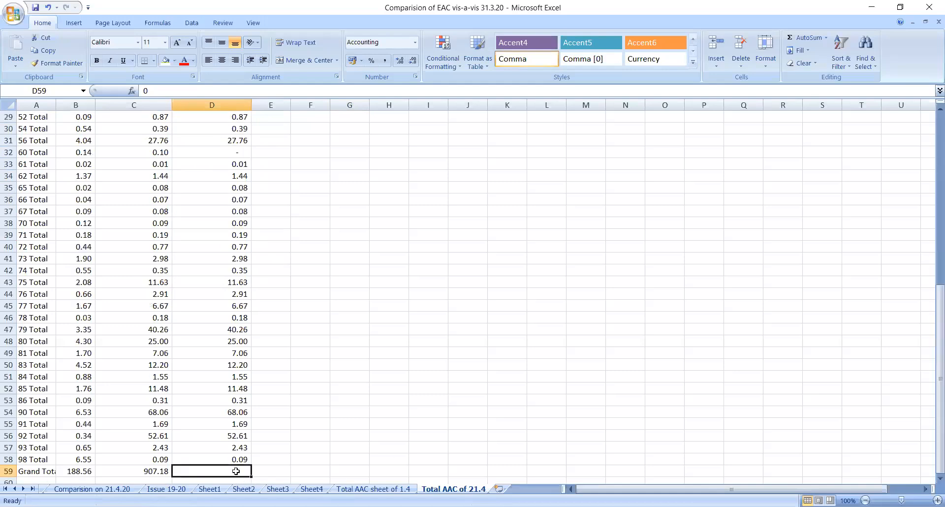
left_click(807, 40)
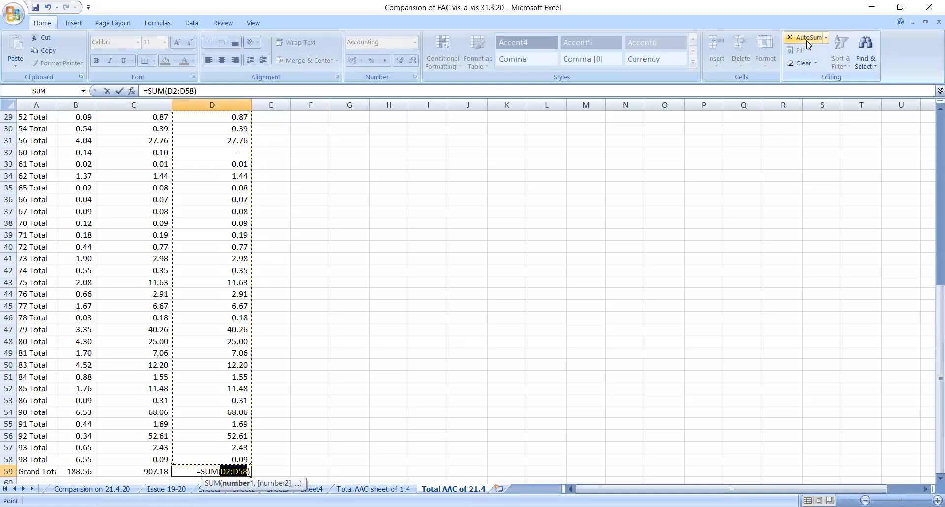
key("Return")
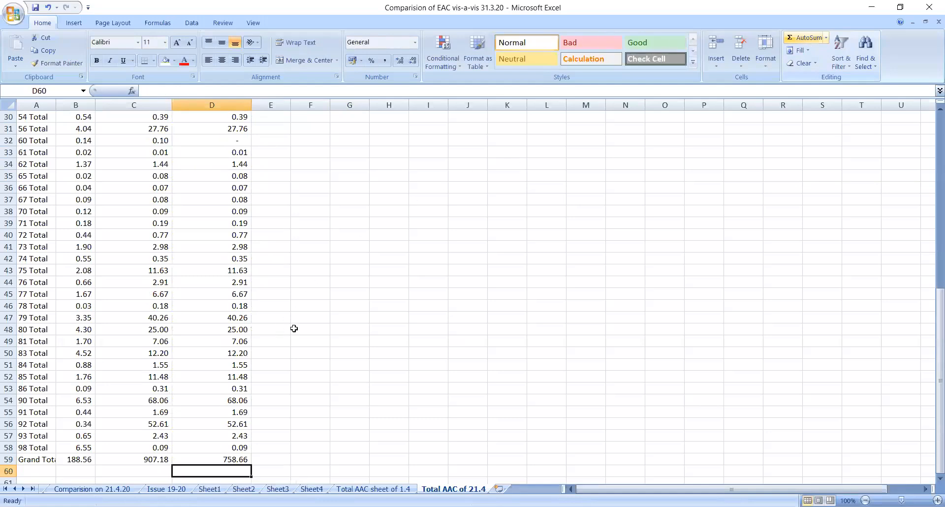
key("Up")
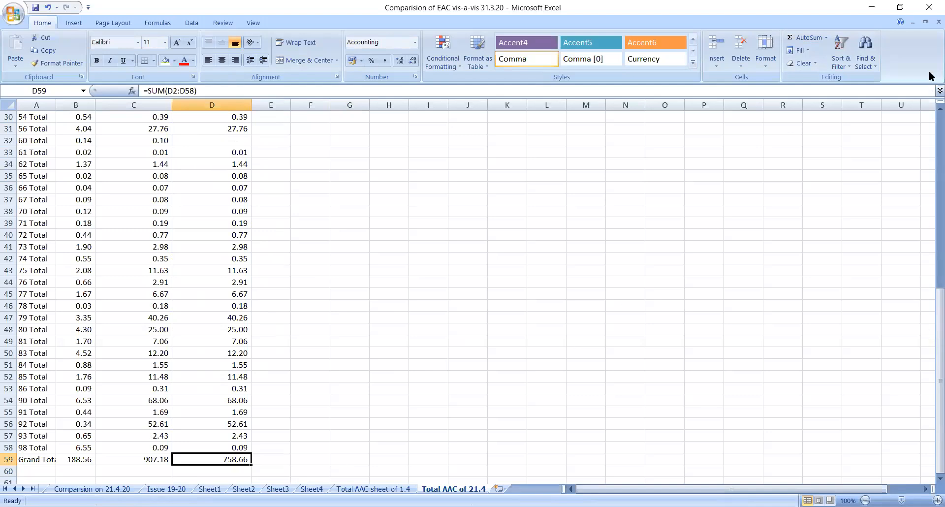
scroll(295, 203, "up", 10)
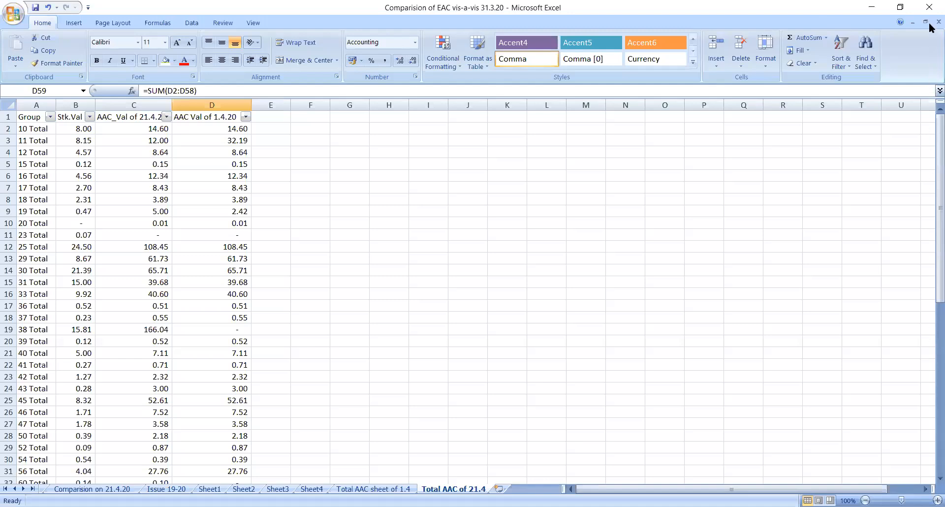
left_click(521, 209)
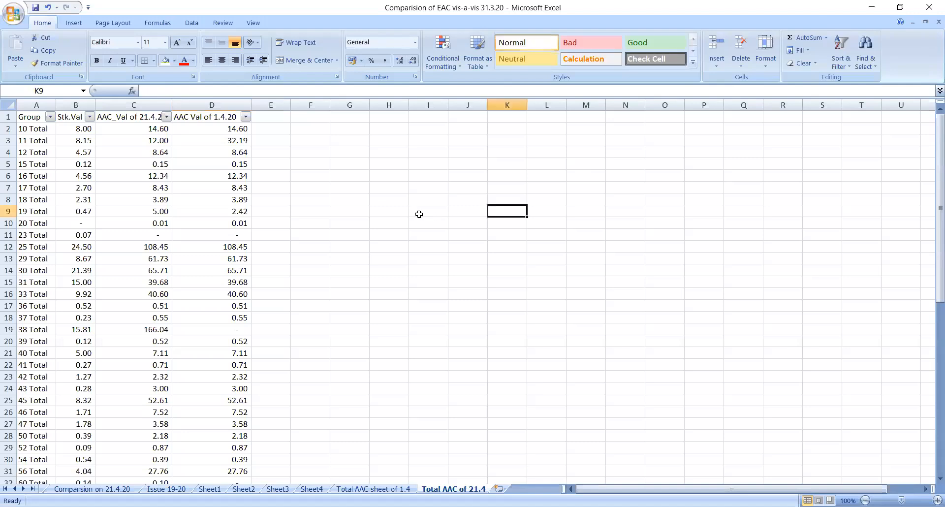
right_click(384, 200)
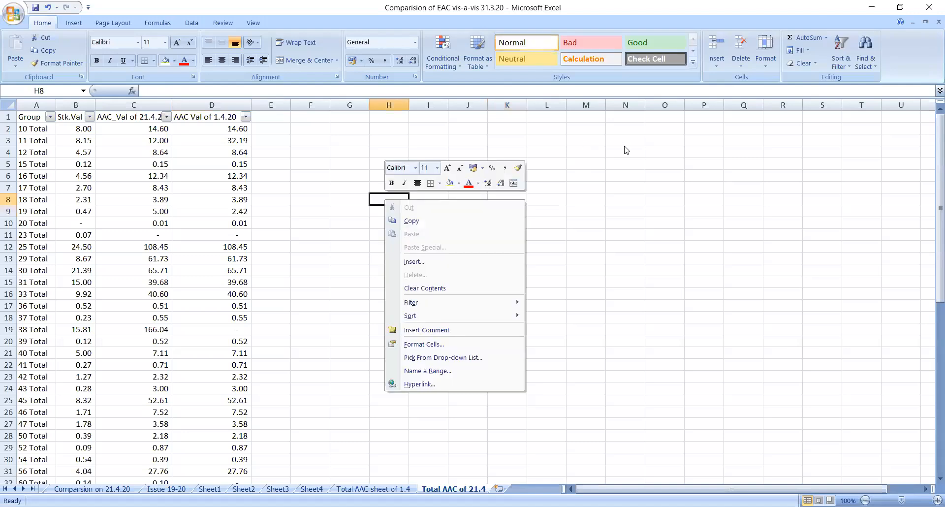
left_click(626, 155)
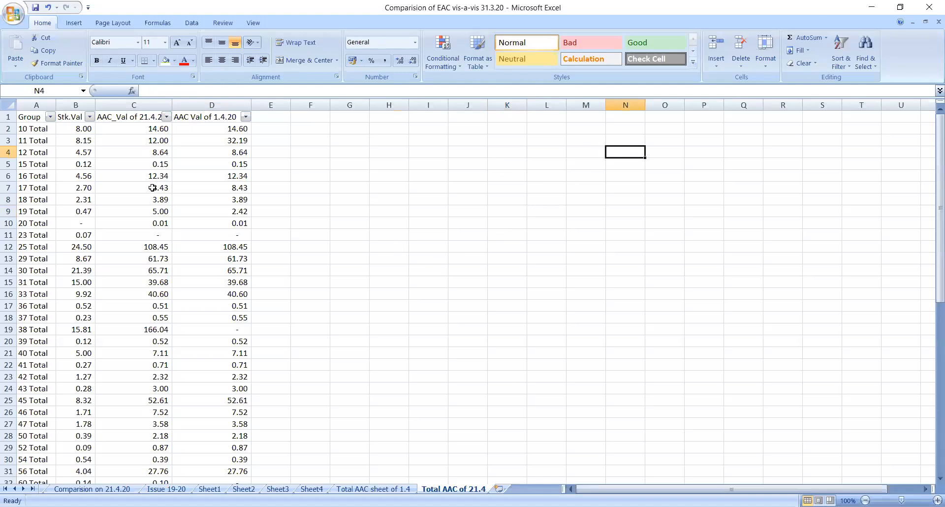
left_click(377, 242)
left_click_drag(932, 127, 910, 103)
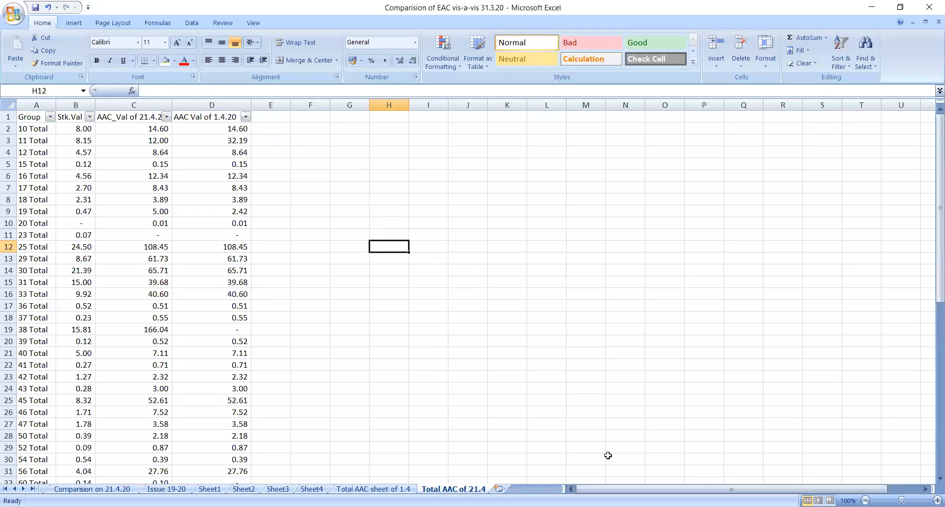
scroll(607, 455, "down", 1)
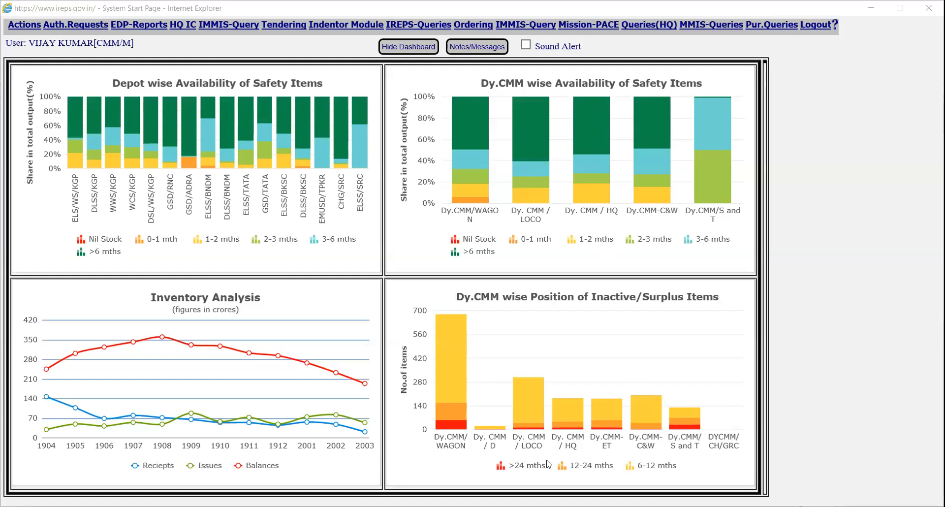
left_click(928, 10)
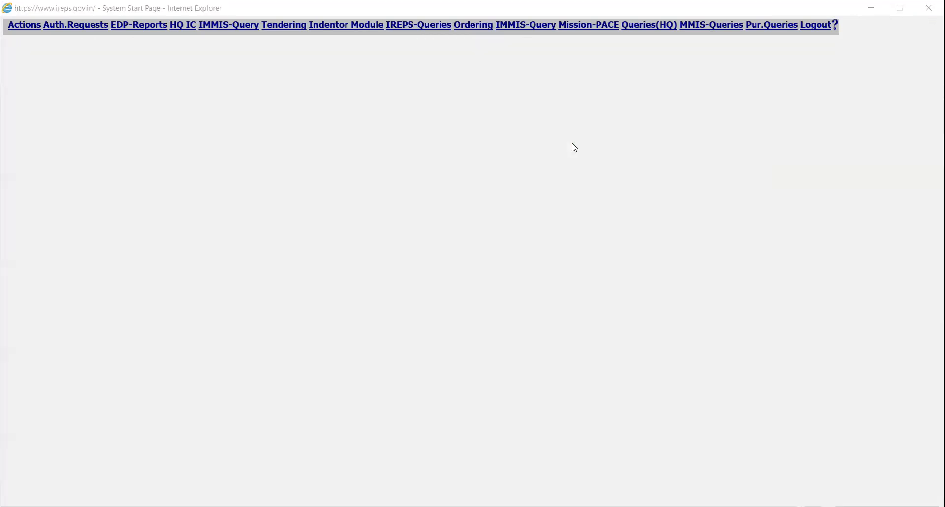